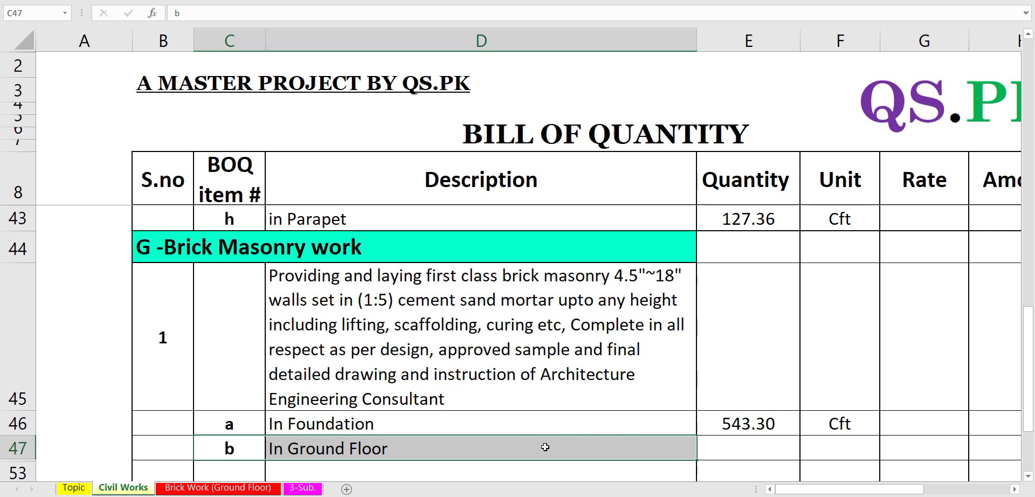
Step: Cross-check the ground floor brick masonry item on the Civil Works sheet against the Brick Work (Ground Floor) sheet's reference item
left_click(716, 447)
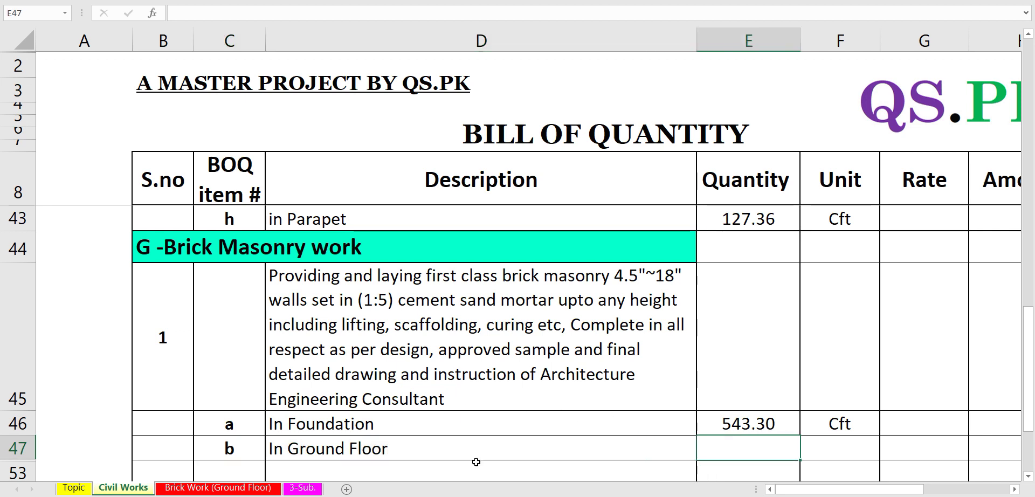
left_click(218, 487)
scroll(693, 277, "up", 2)
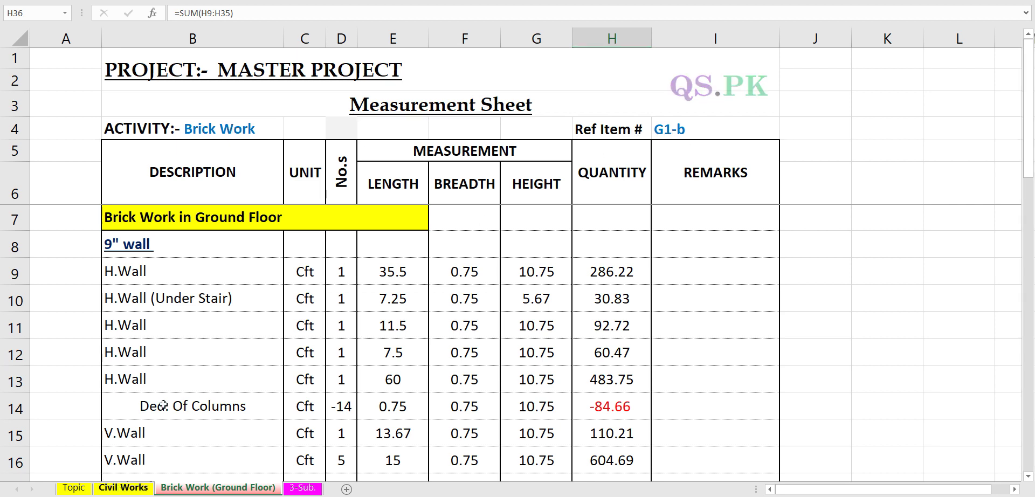
left_click(118, 487)
left_click(157, 336)
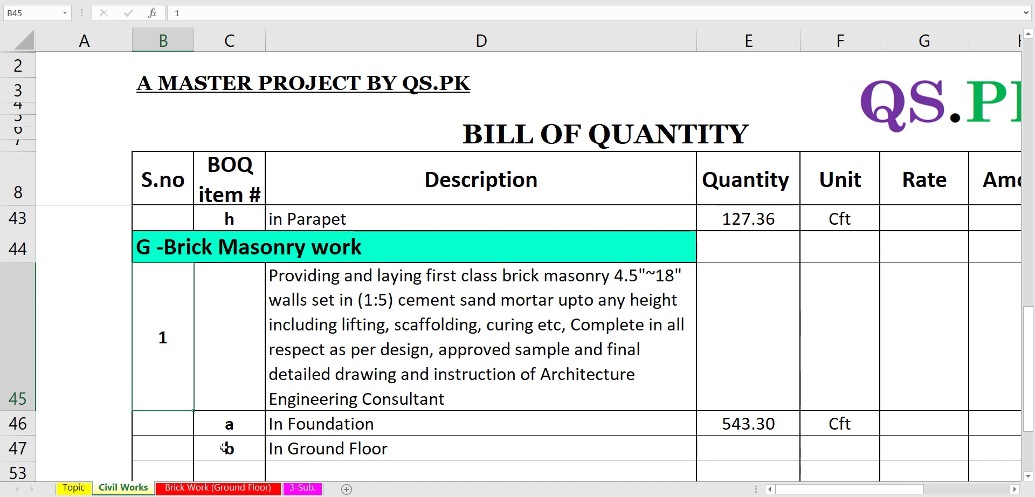
left_click(250, 447)
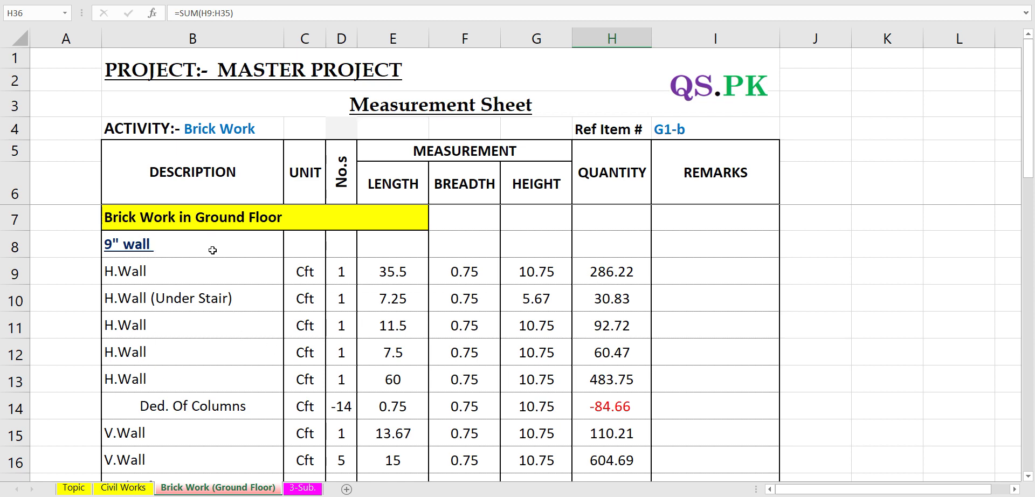
Step: Review the ground floor brick work measurements and inspect the first 9" H.Wall row from description to length
scroll(216, 335, "down", 4)
scroll(208, 348, "up", 1)
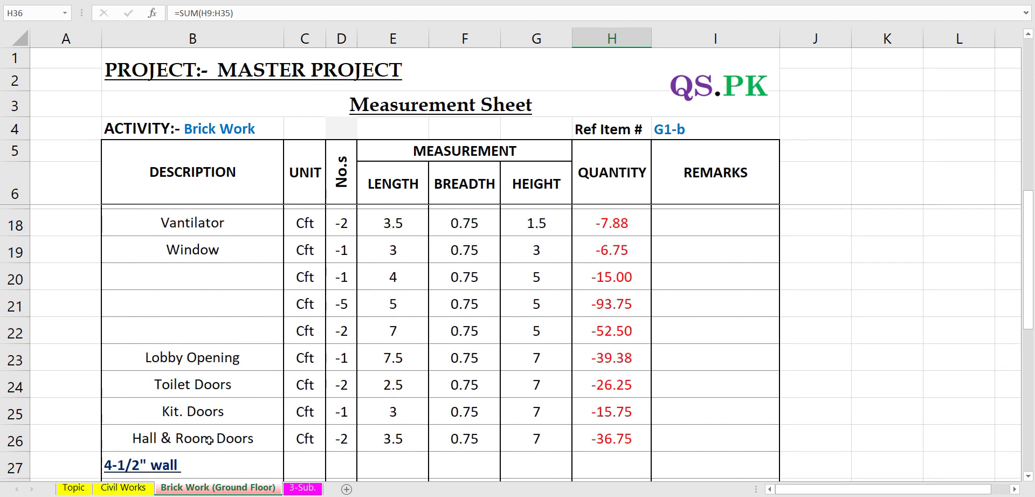
scroll(194, 340, "up", 4)
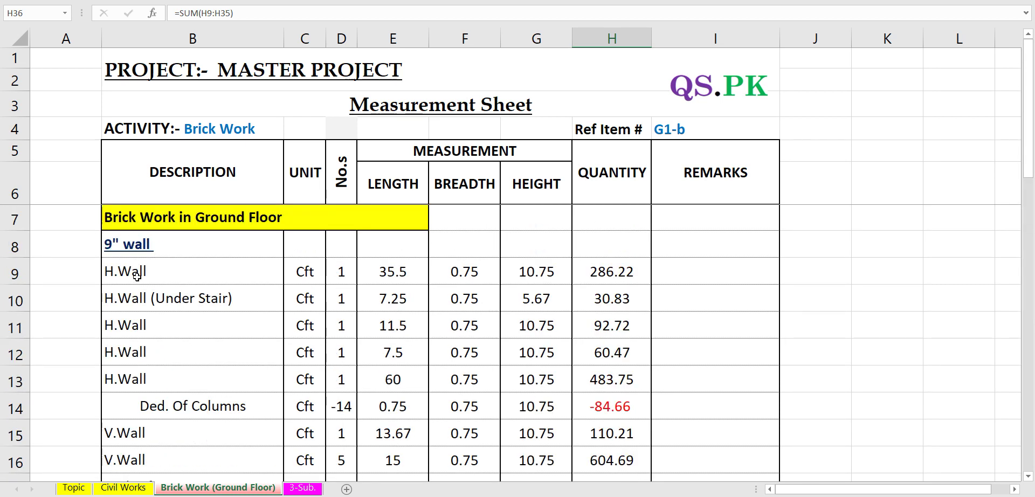
left_click(185, 271)
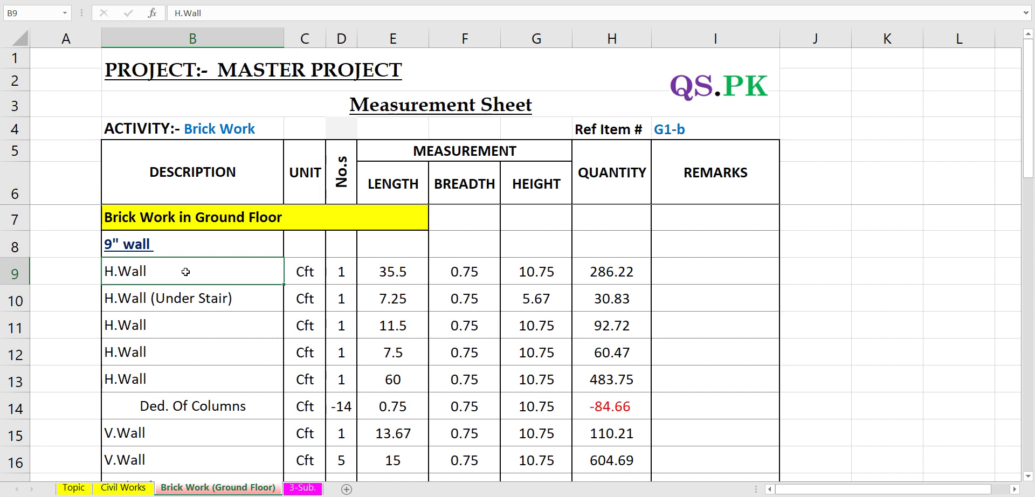
left_click(315, 272)
left_click(341, 271)
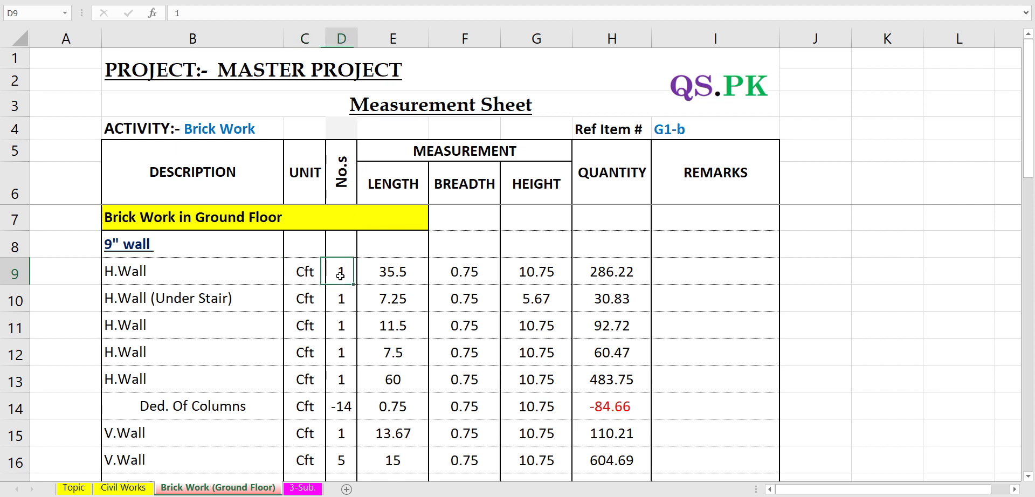
left_click(397, 272)
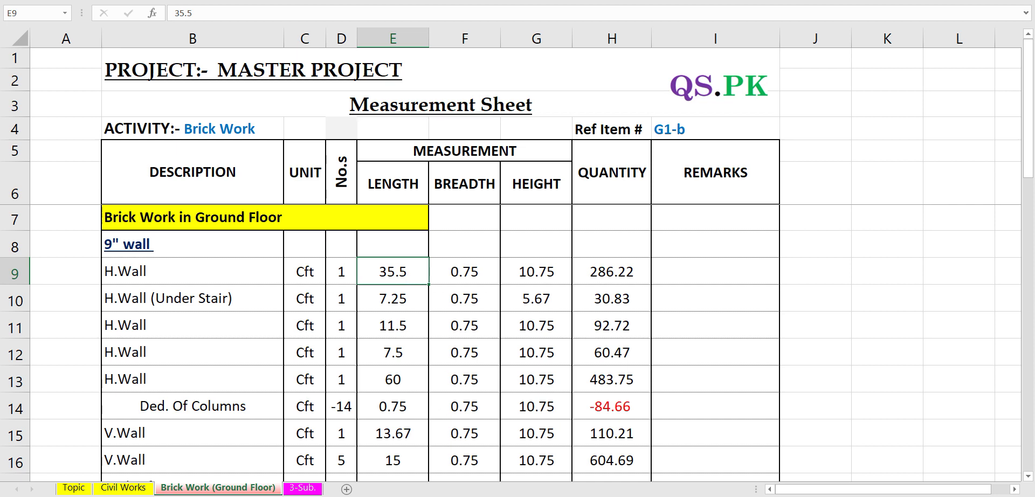
Step: Switch to the AutoCAD project drawing and locate the ground floor plan
key("alt+Tab")
scroll(432, 418, "down", 6)
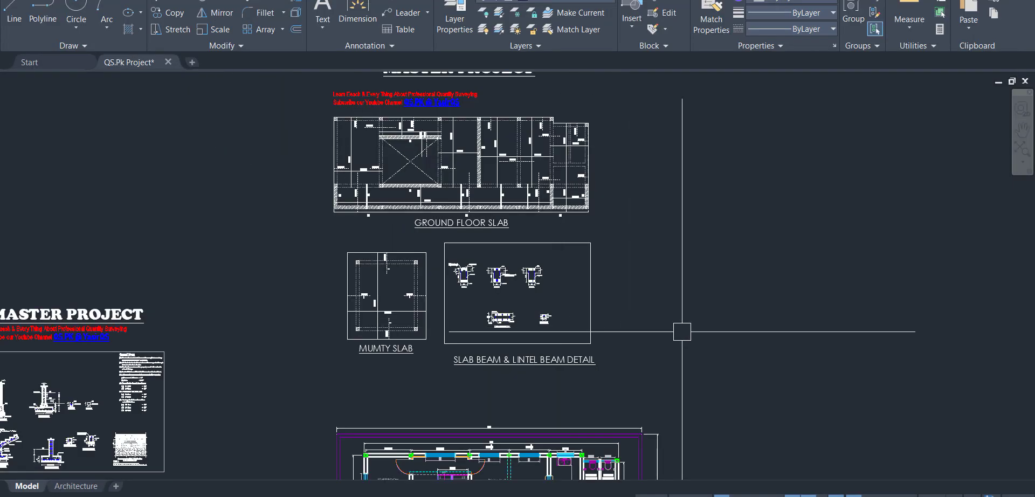
scroll(680, 387, "down", 5)
scroll(620, 380, "up", 7)
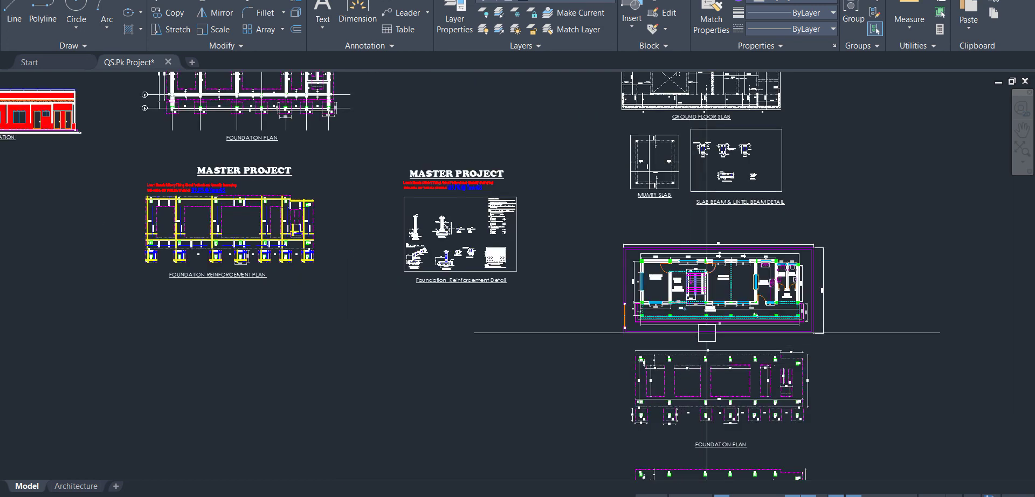
scroll(747, 261, "up", 4)
scroll(693, 271, "down", 4)
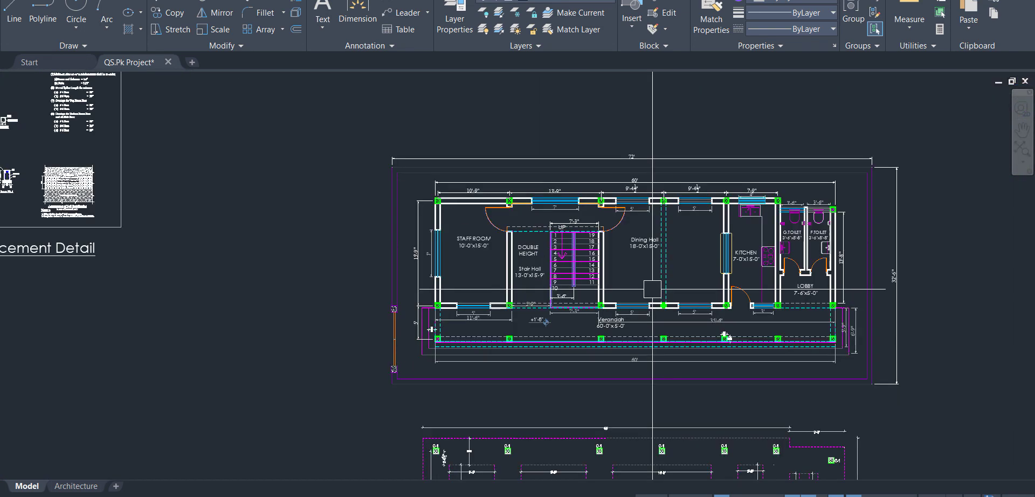
scroll(693, 271, "up", 2)
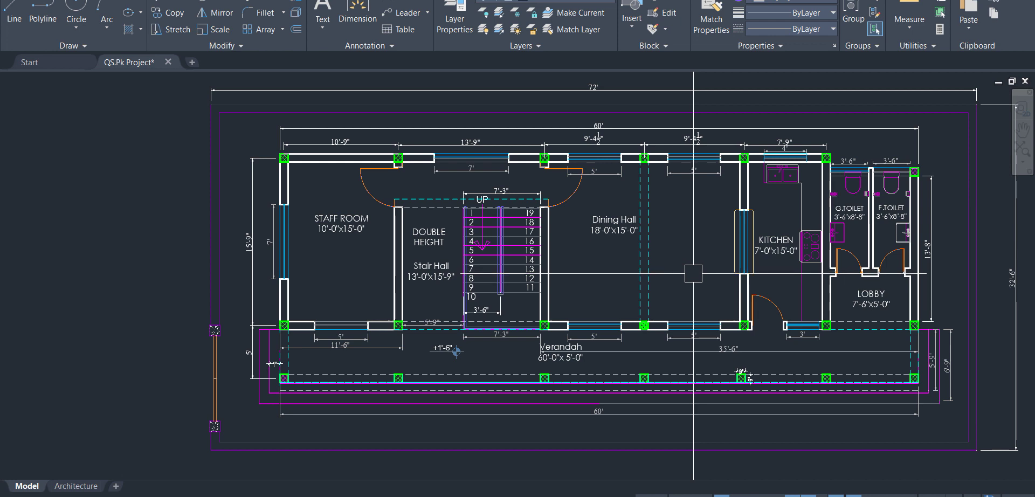
Step: Examine the horizontal wall along the verandah and its length dimensions on the ground floor plan
mouse_move(694, 273)
left_mouse_down()
mouse_move(664, 278)
mouse_move(672, 295)
mouse_move(653, 292)
left_mouse_up()
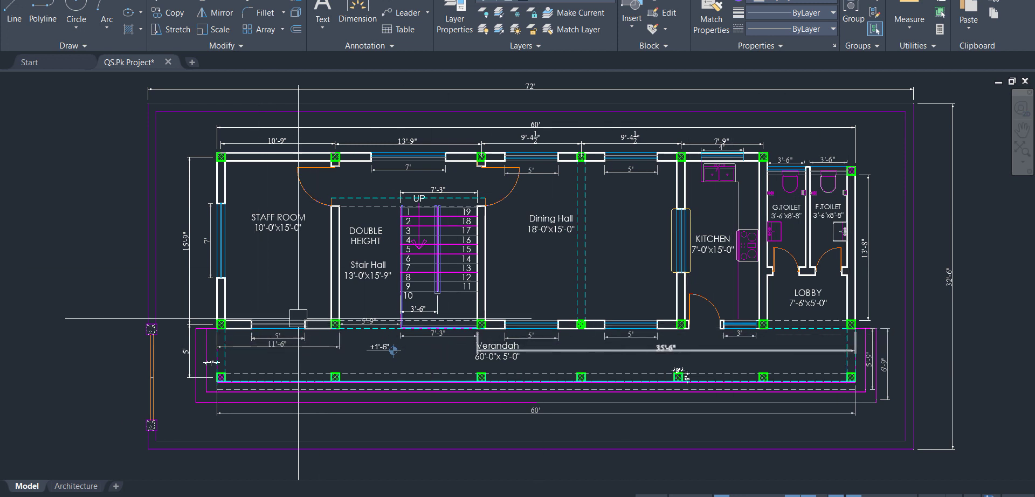
scroll(680, 377, "up", 2)
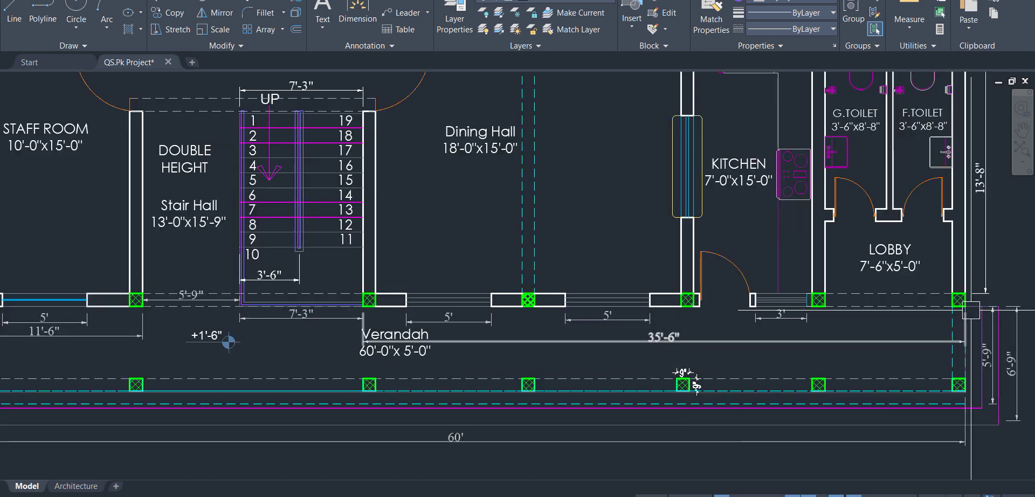
left_click_drag(807, 361, 771, 365)
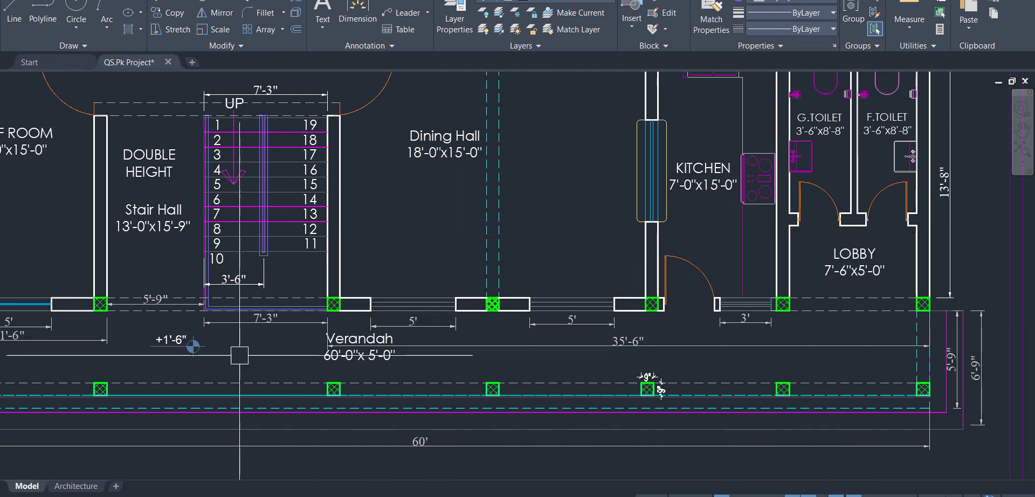
left_click_drag(234, 351, 365, 347)
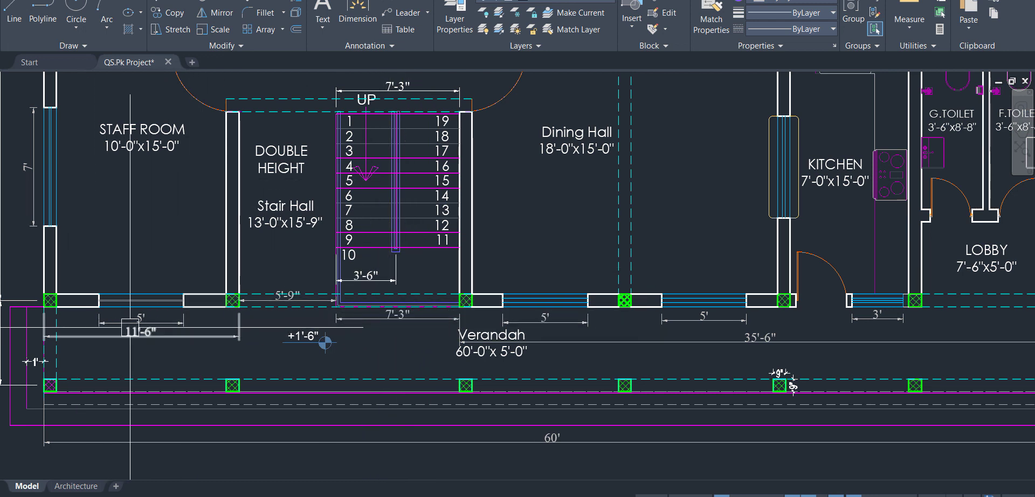
scroll(178, 366, "down", 2)
left_click_drag(513, 336, 463, 304)
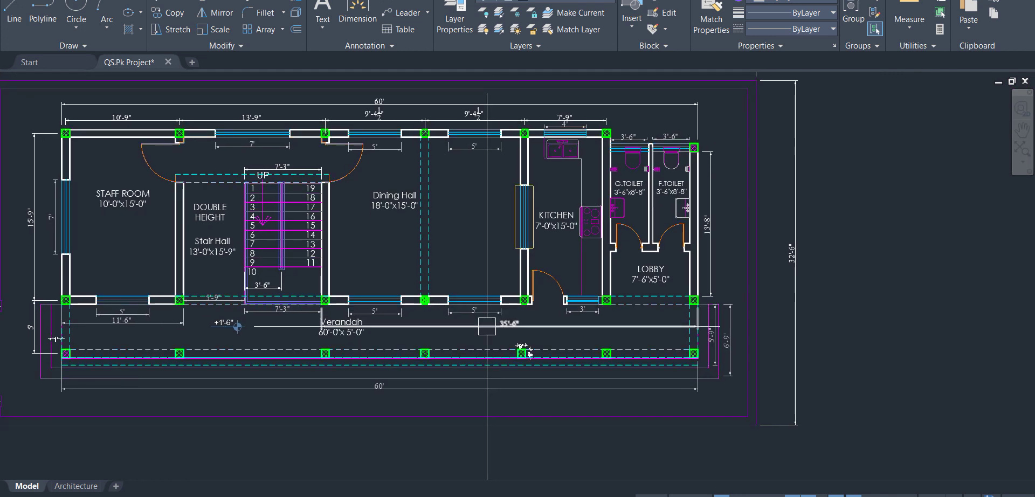
scroll(432, 313, "up", 2)
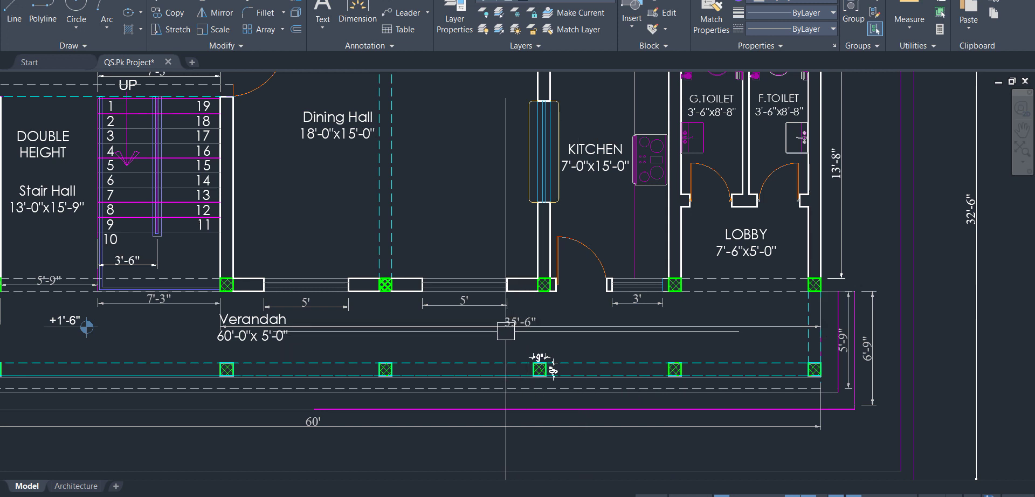
Step: Inspect the first H.Wall's breadth in the Excel sheet and check wall thicknesses in AutoCAD's foundation reinforcement detail sections
key("alt+Tab")
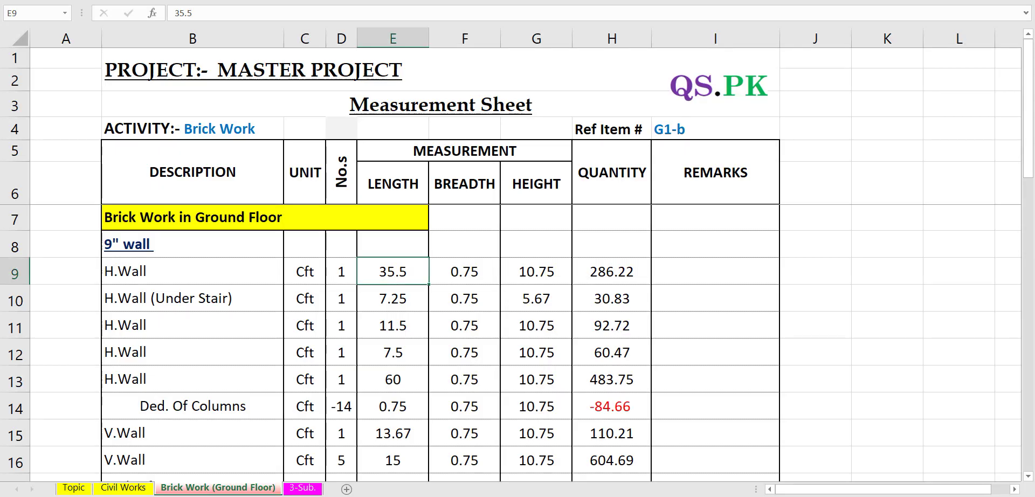
left_click(479, 273)
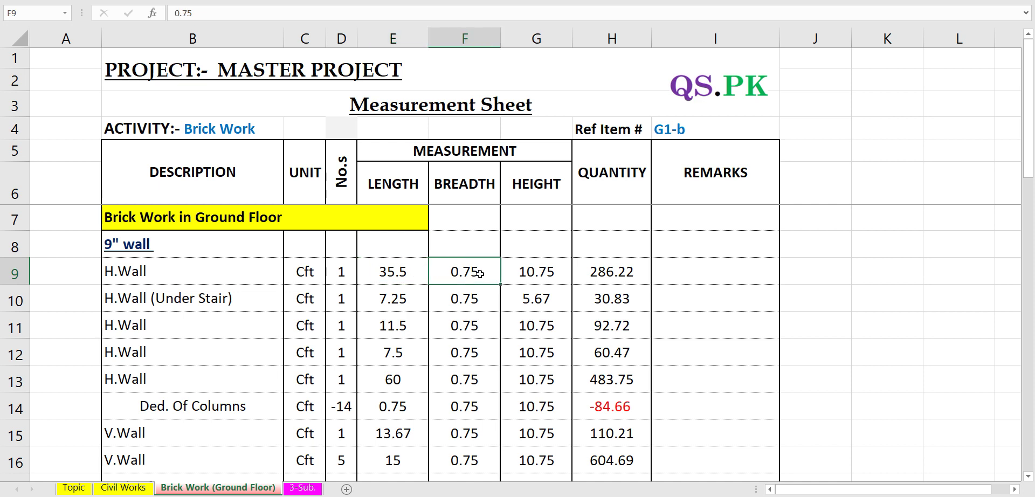
key("alt+Tab")
scroll(426, 301, "down", 8)
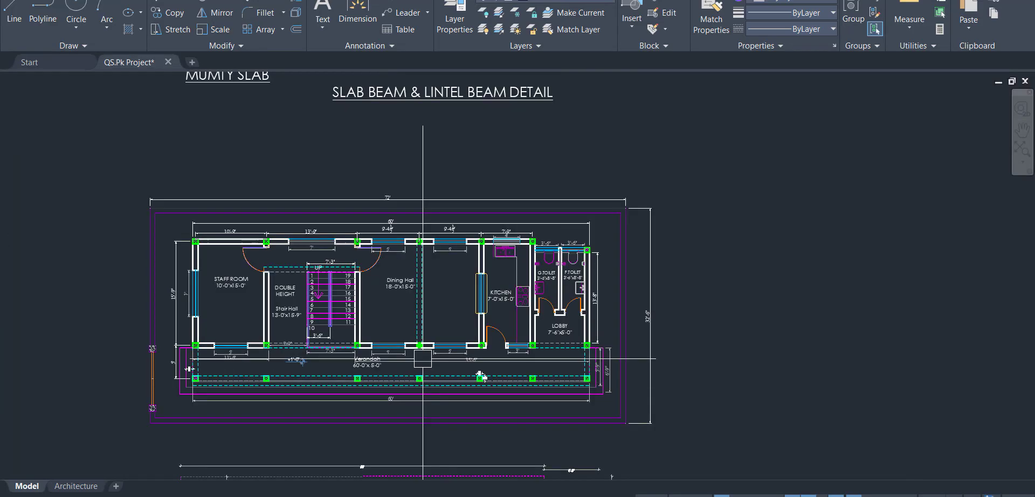
scroll(404, 273, "up", 10)
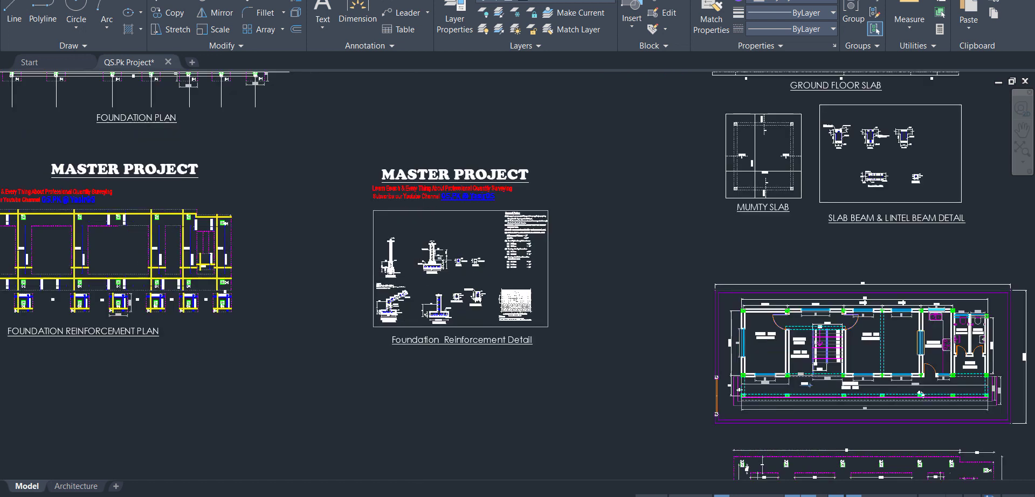
left_click_drag(475, 226, 440, 366)
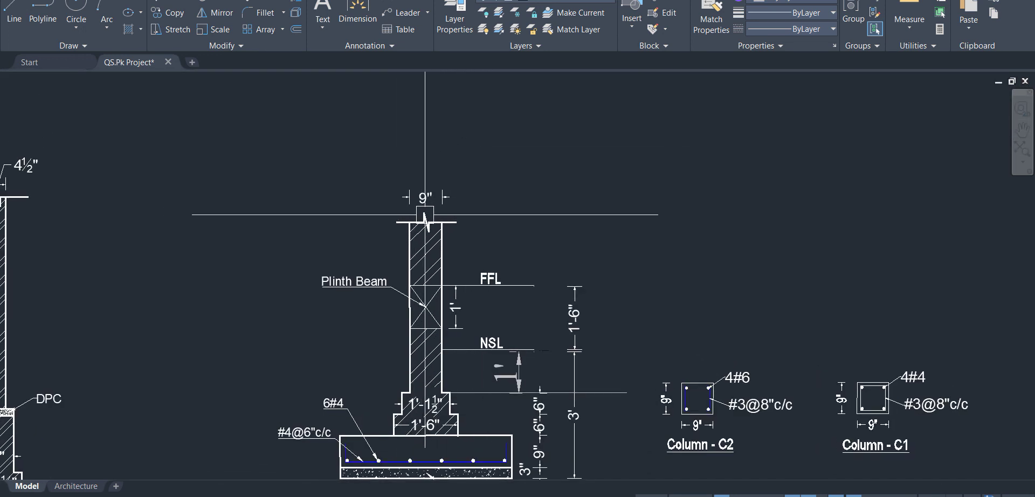
scroll(427, 275, "down", 2)
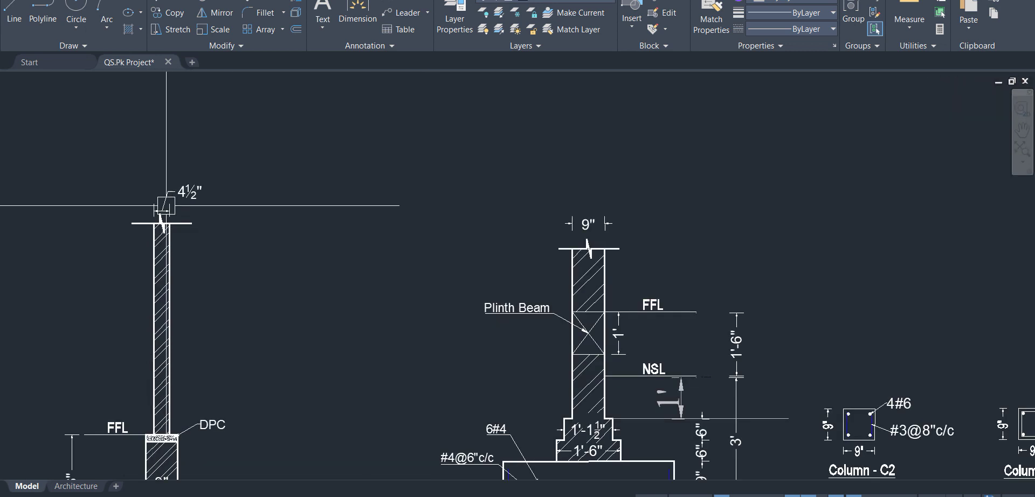
scroll(157, 213, "up", 2)
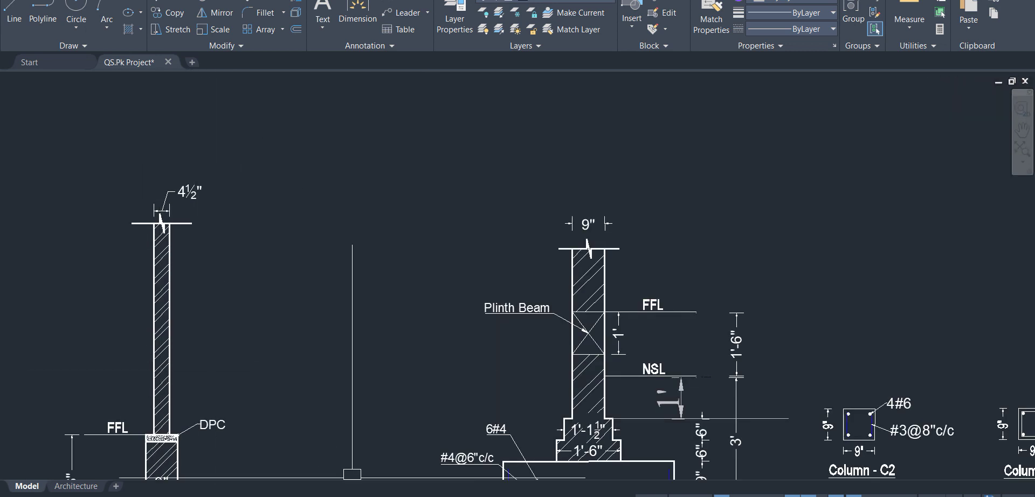
scroll(624, 347, "down", 8)
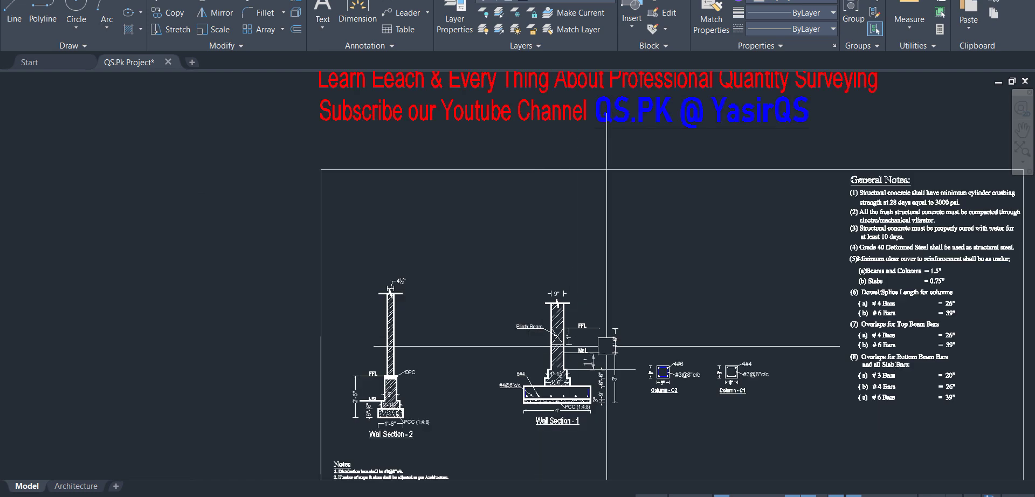
scroll(552, 338, "down", 3)
scroll(690, 442, "up", 6)
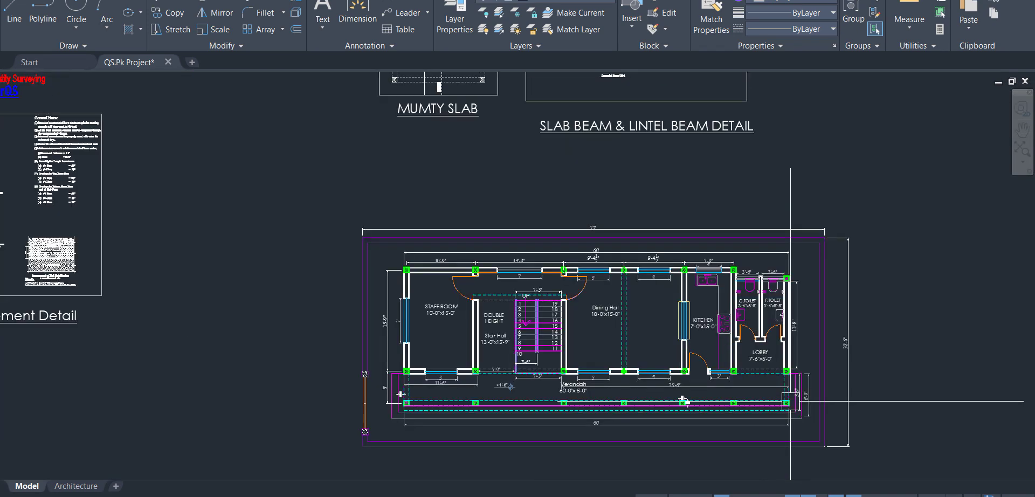
Step: Inspect the first H.Wall's height formula in Excel and examine the floor height dimensions on AutoCAD's front elevation
key("alt+Tab")
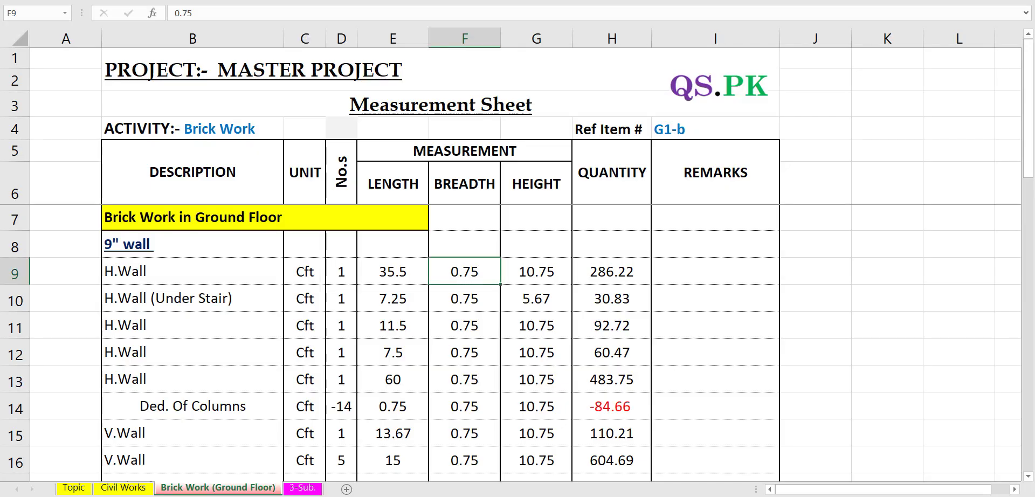
left_click(537, 274)
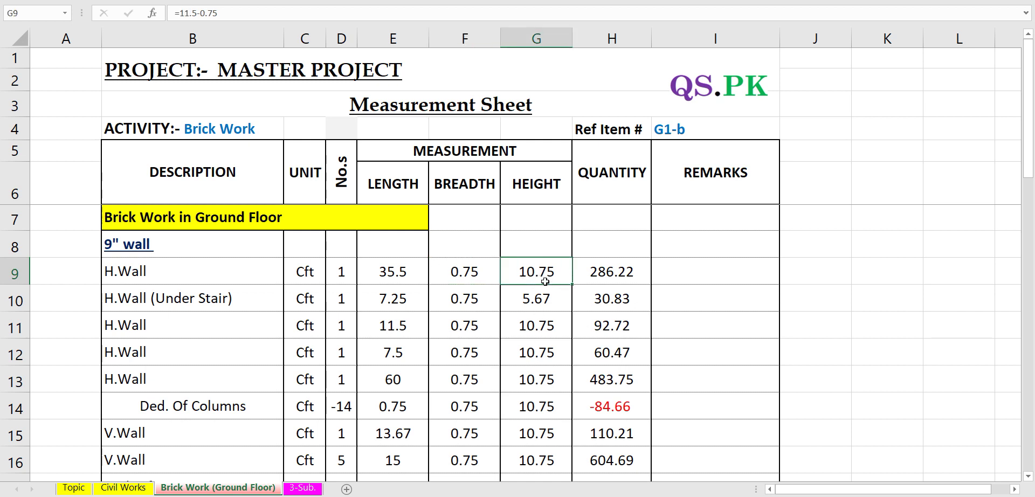
key("alt+Tab")
scroll(775, 376, "down", 4)
scroll(330, 289, "down", 4)
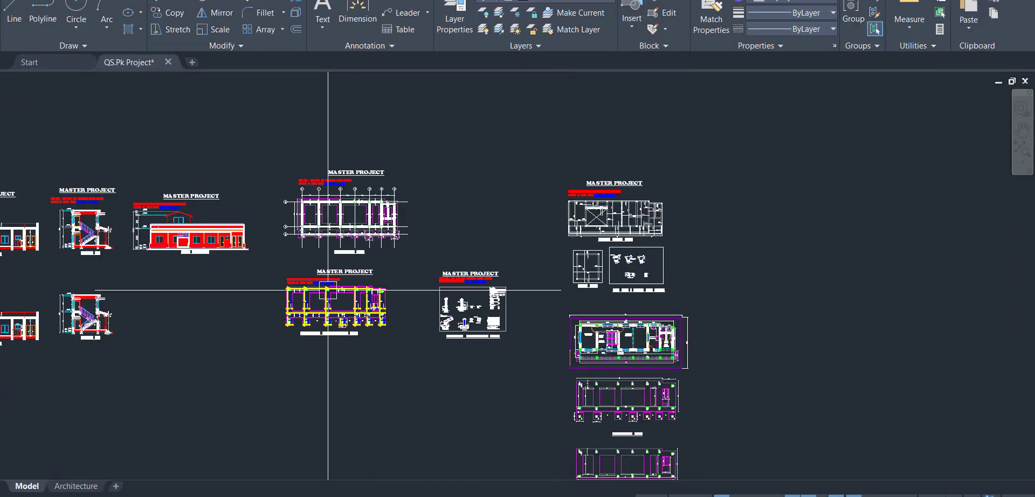
scroll(271, 272, "up", 6)
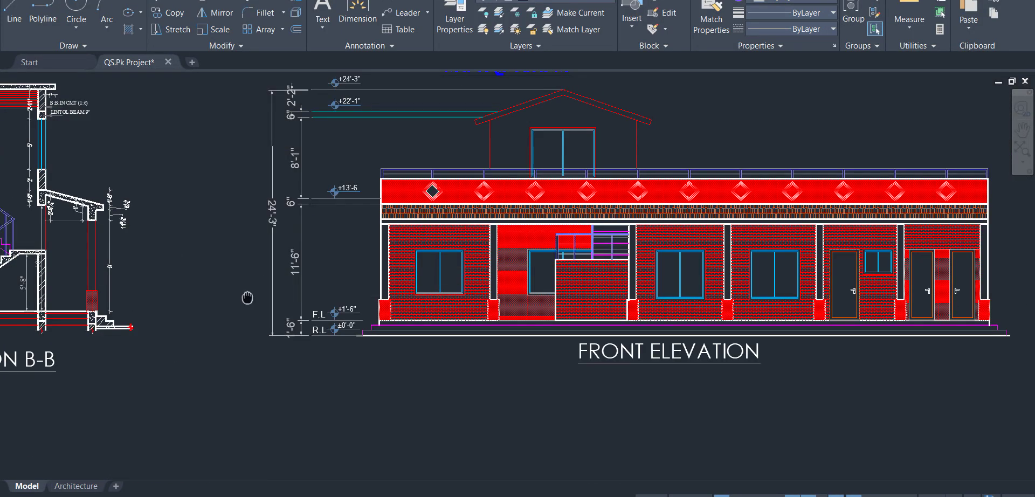
left_click_drag(247, 296, 492, 303)
scroll(579, 319, "up", 5)
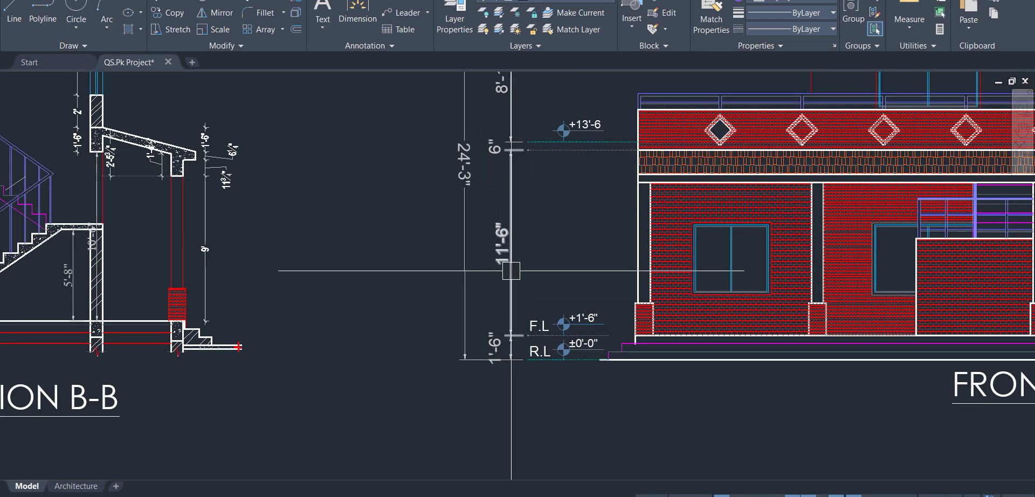
Step: Examine the ground floor wall height and floor level dimensions in Section A-A
left_click_drag(418, 307, 628, 342)
scroll(363, 332, "down", 5)
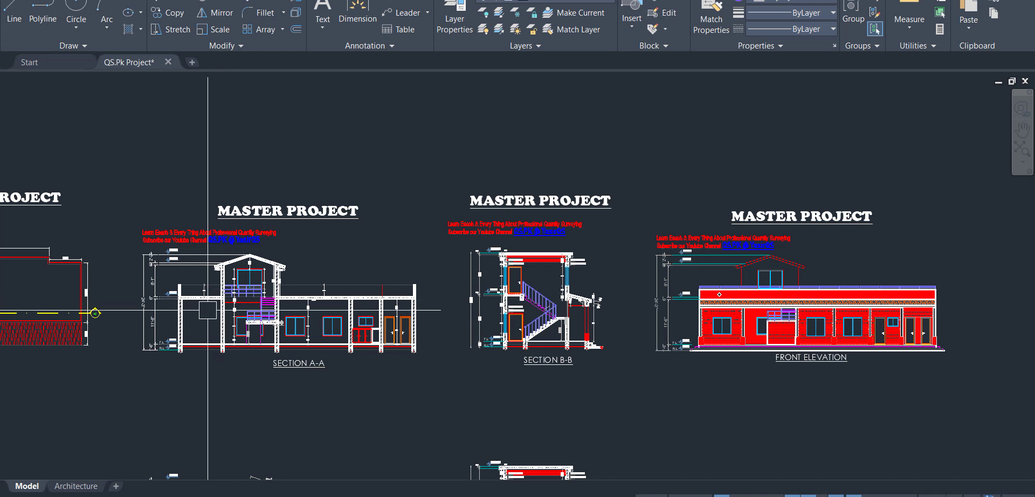
scroll(208, 323, "up", 5)
scroll(265, 412, "up", 5)
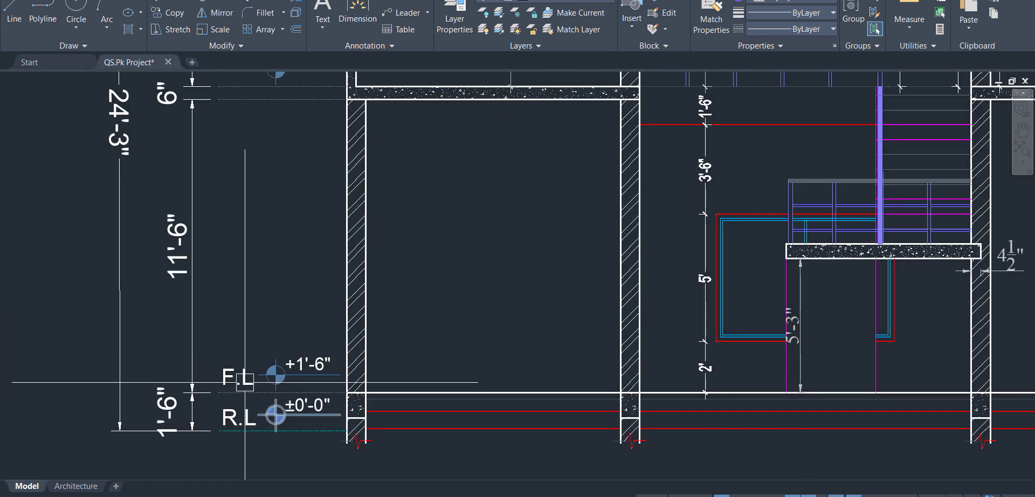
Step: Check the ground floor wall height in Section A-A and the Lintel Beam's dimensions in the slab beam and lintel beam detail
left_click_drag(457, 263, 451, 307)
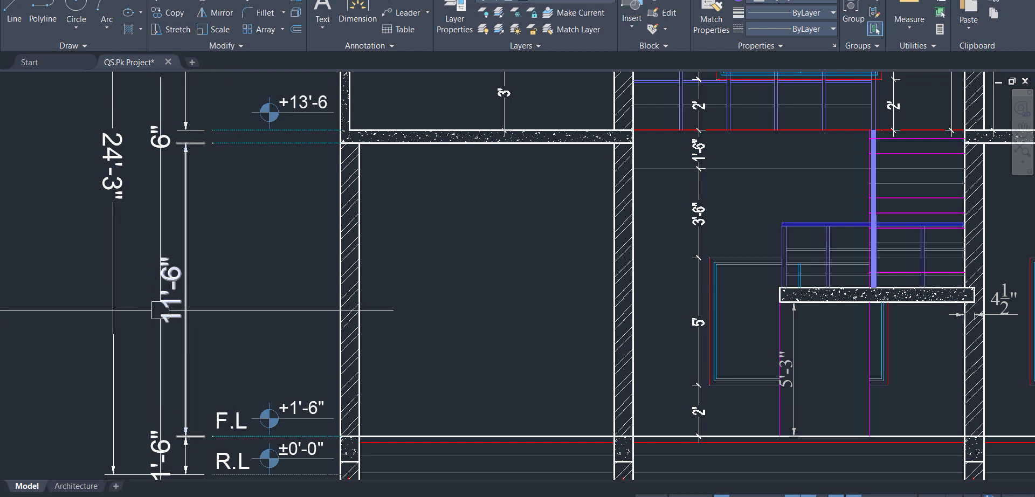
key("alt+Tab")
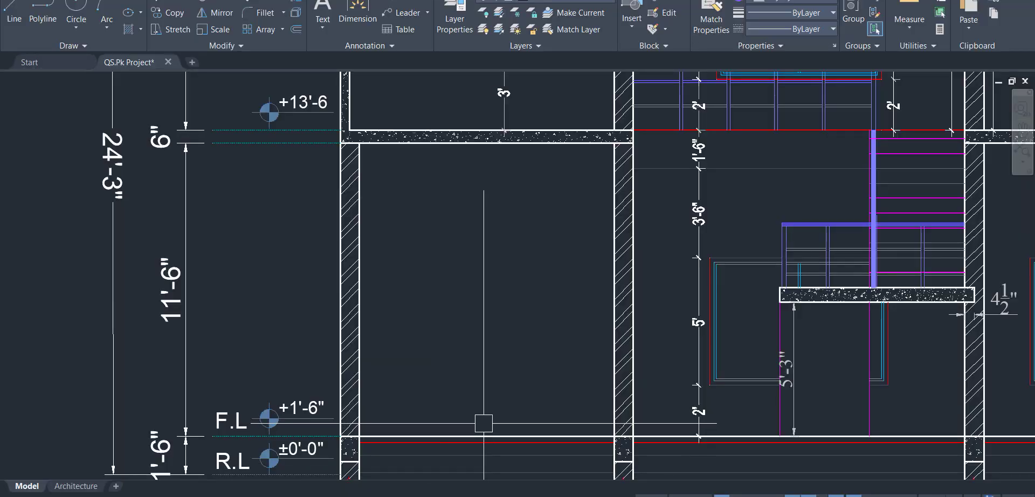
scroll(517, 324, "down", 2)
scroll(517, 325, "down", 3)
mouse_move(768, 423)
left_mouse_down()
mouse_move(668, 365)
mouse_move(529, 340)
left_mouse_up()
left_click_drag(899, 397, 576, 350)
mouse_move(911, 294)
left_mouse_down()
mouse_move(765, 302)
mouse_move(660, 326)
mouse_move(668, 411)
left_mouse_up()
scroll(701, 327, "up", 4)
scroll(728, 323, "up", 6)
left_click_drag(804, 310, 787, 374)
scroll(711, 353, "up", 4)
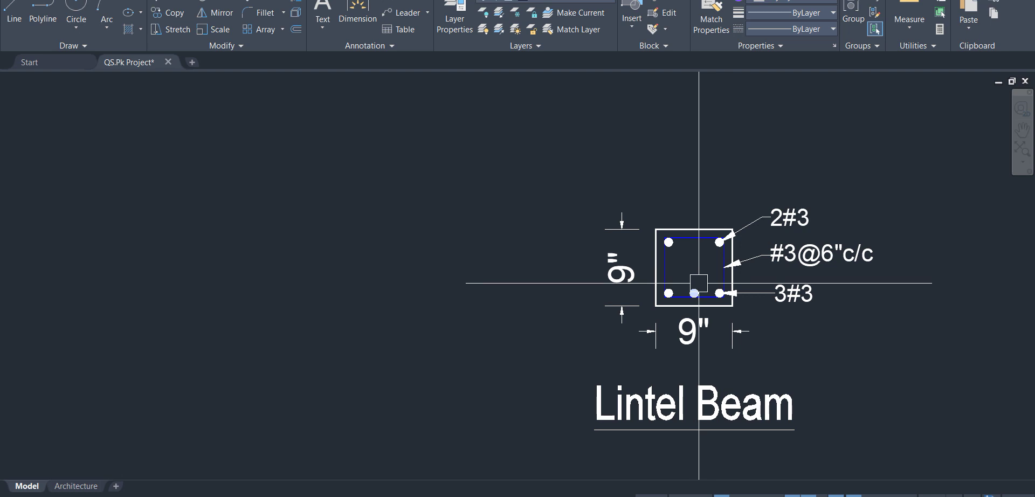
scroll(550, 345, "down", 4)
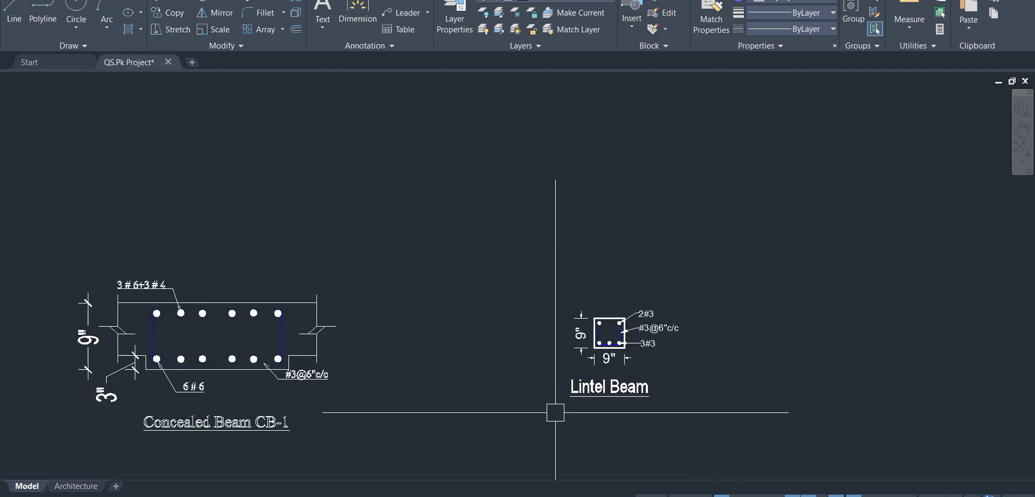
mouse_move(478, 495)
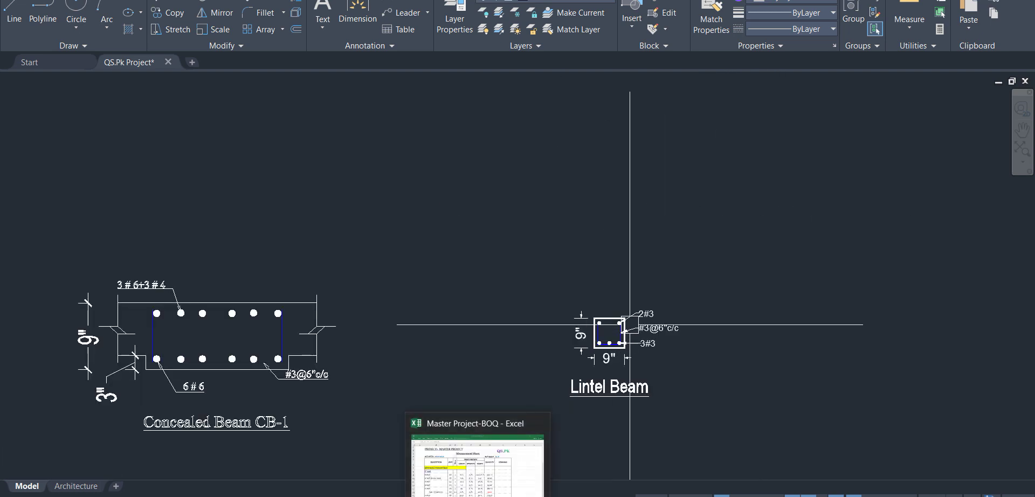
scroll(587, 341, "up", 4)
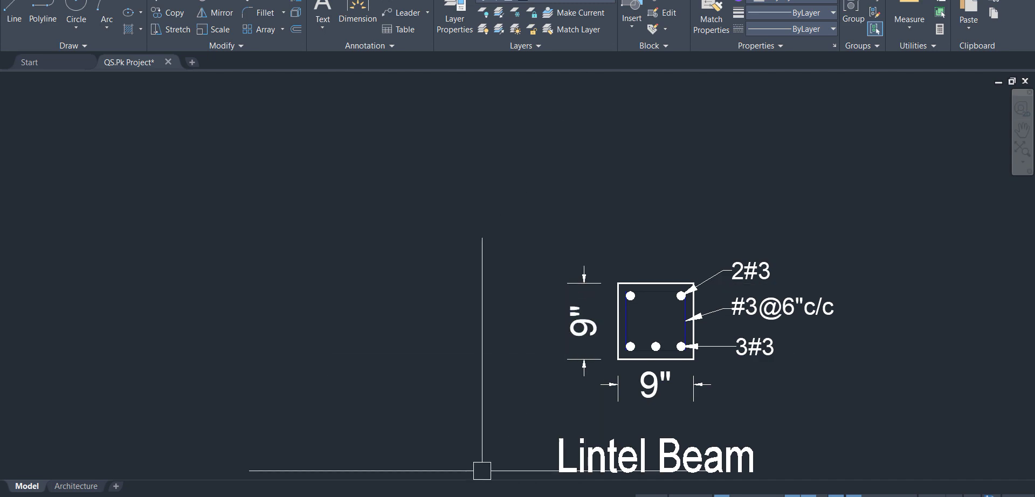
Step: Switch to Excel, review the first H.Wall's height formula =11.5-0.75, close it and select the H.Wall (Under Stair) entry
left_click(449, 421)
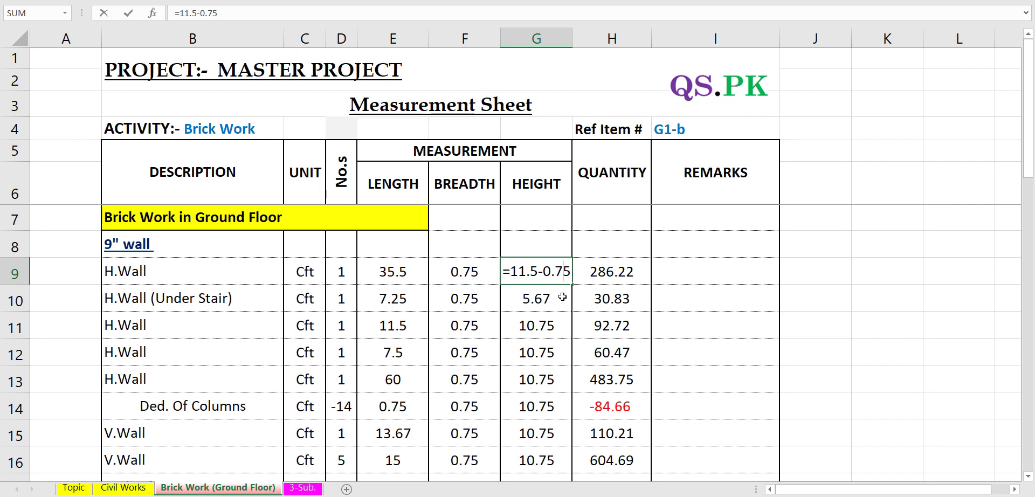
key("Return")
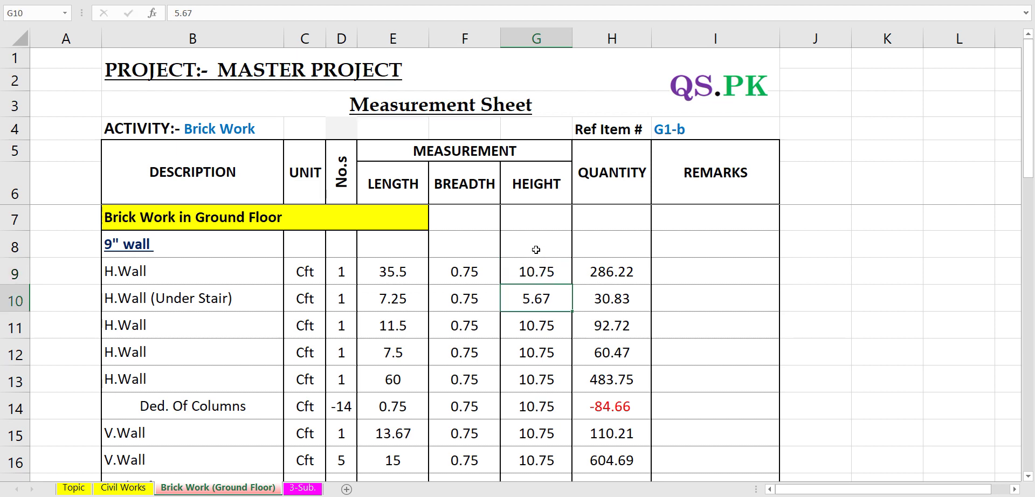
scroll(186, 297, "down", 2)
scroll(186, 291, "up", 2)
left_click(142, 301)
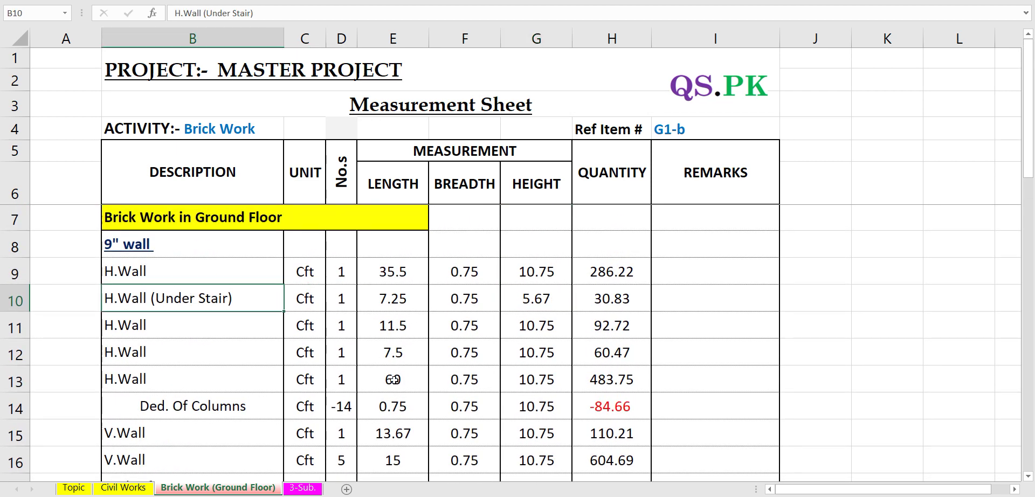
Step: Switch to AutoCAD and examine the under-stair wall's length dimension beside the verandah on the ground floor plan
key("alt+Tab")
scroll(496, 324, "down", 10)
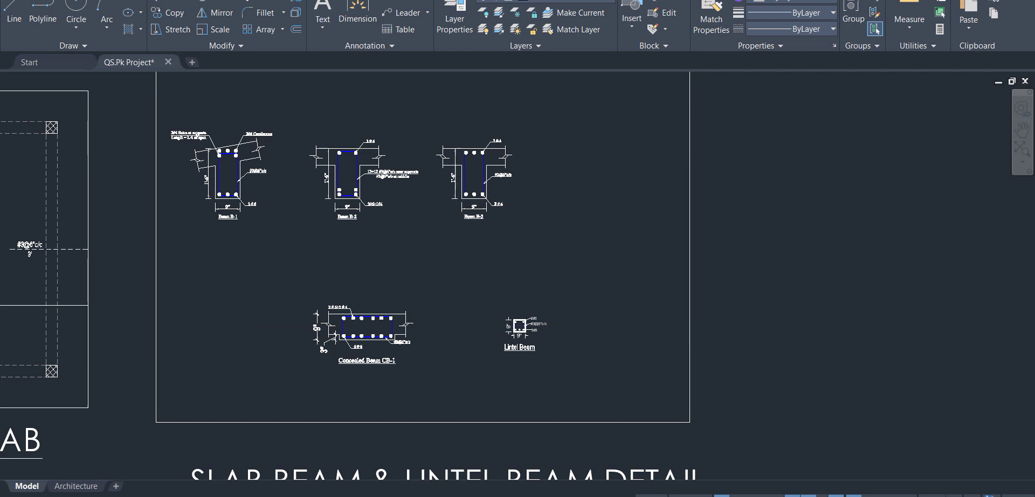
scroll(526, 362, "down", 2)
scroll(359, 326, "up", 7)
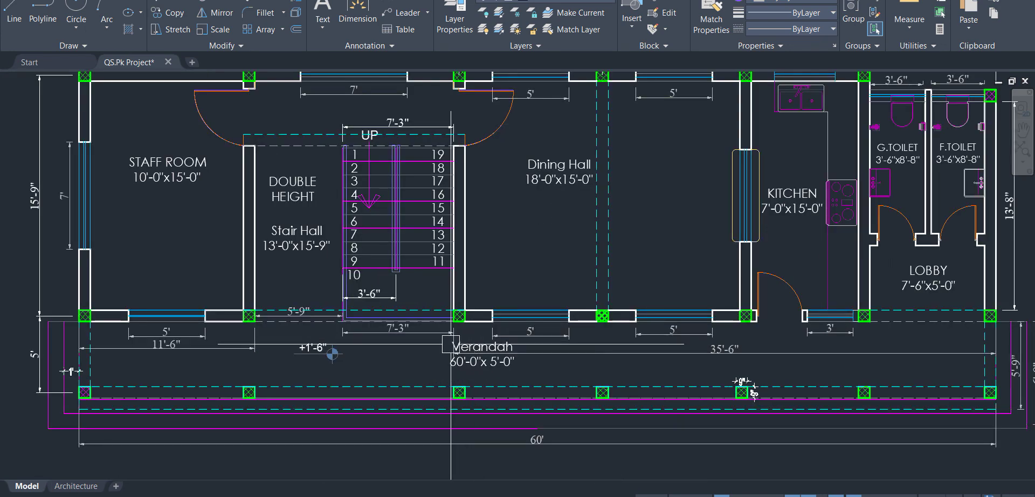
scroll(358, 327, "up", 3)
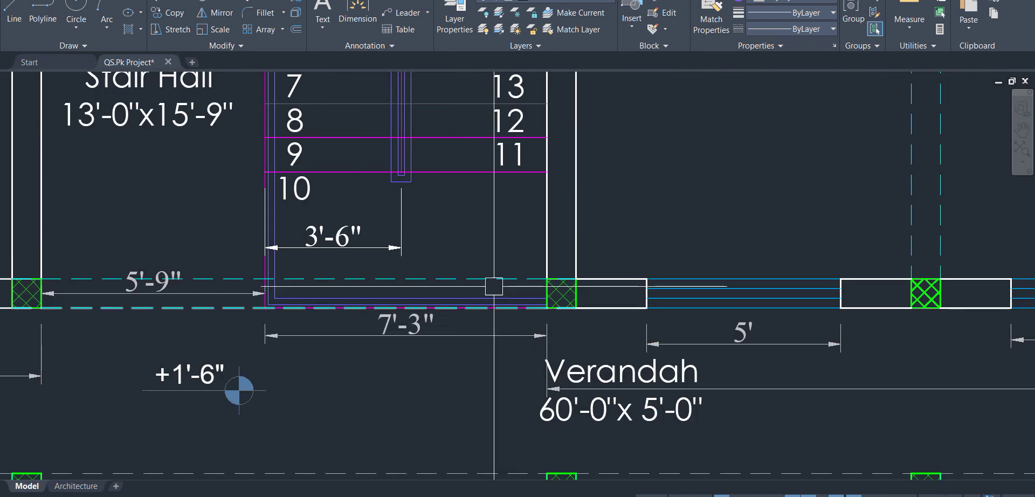
Step: Examine the ground floor brick walls around the stair on the front elevation
scroll(504, 296, "down", 3)
scroll(772, 388, "down", 5)
scroll(619, 323, "down", 3)
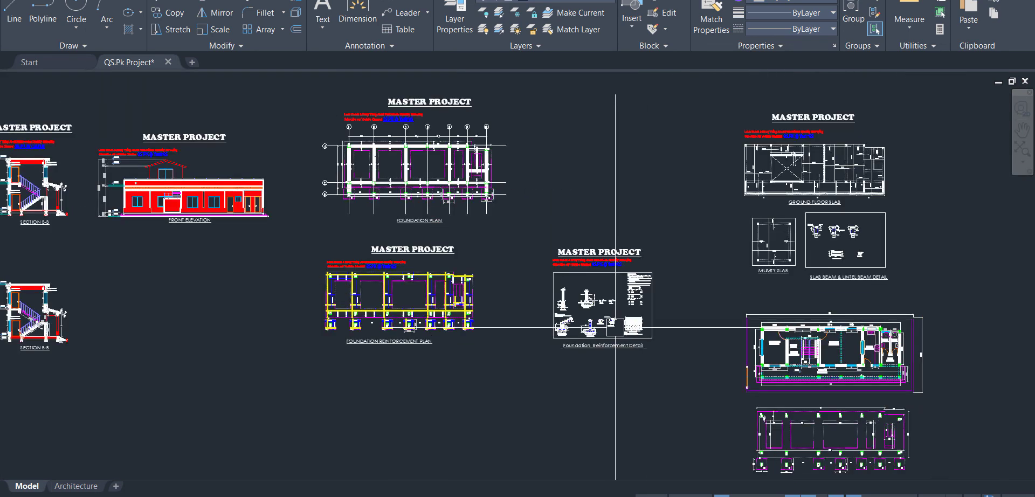
scroll(233, 204, "up", 6)
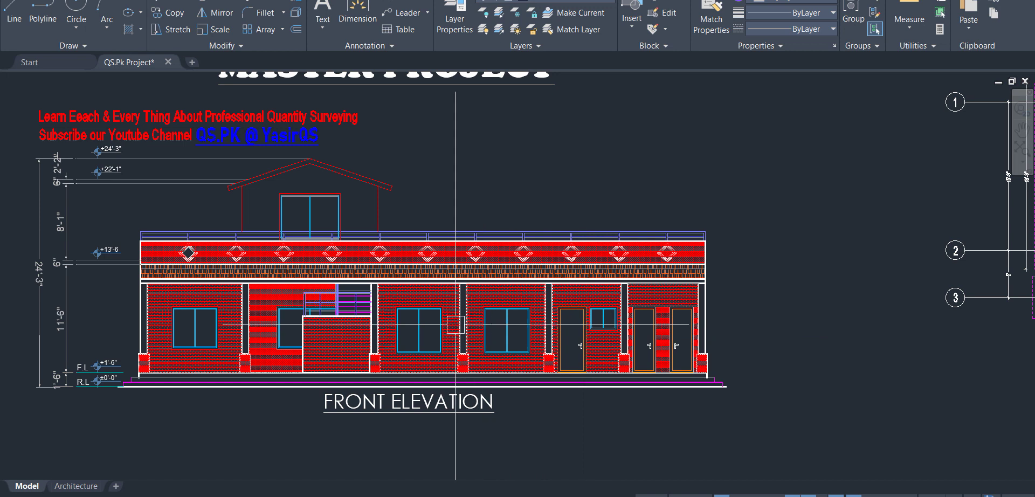
scroll(681, 350, "up", 4)
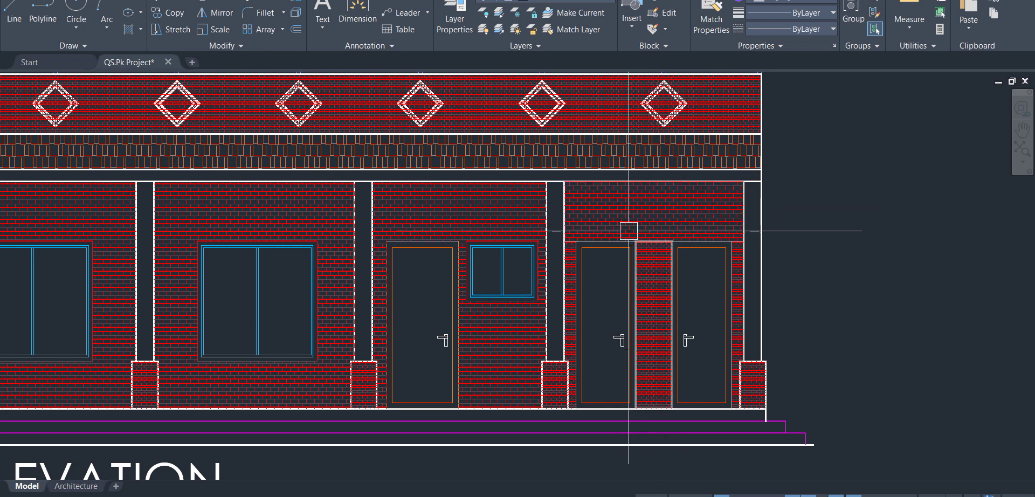
left_click_drag(533, 323, 761, 311)
left_click_drag(62, 304, 439, 331)
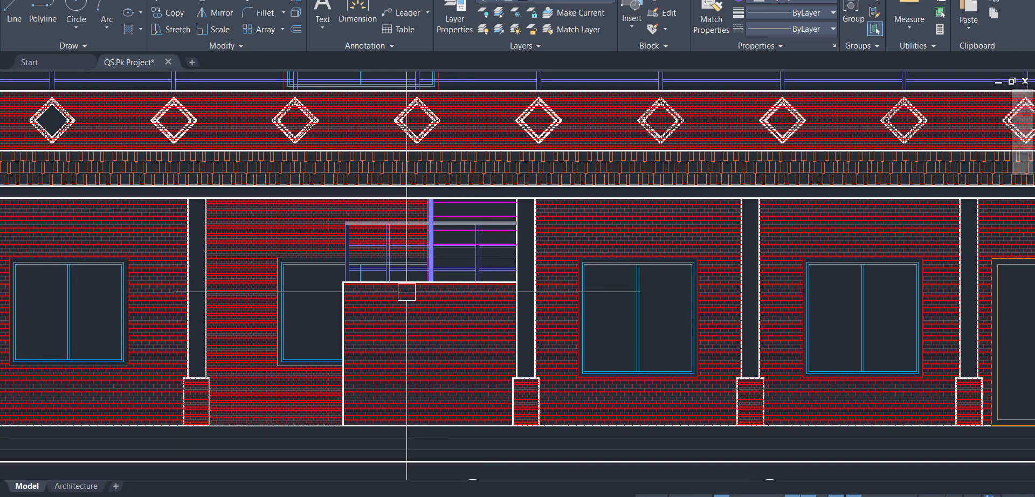
Step: Highlight the brick hatches of the stair hall wall and the under-stair wall on the front elevation, clearing the selection each time
left_click(403, 358)
left_click_drag(257, 376, 388, 376)
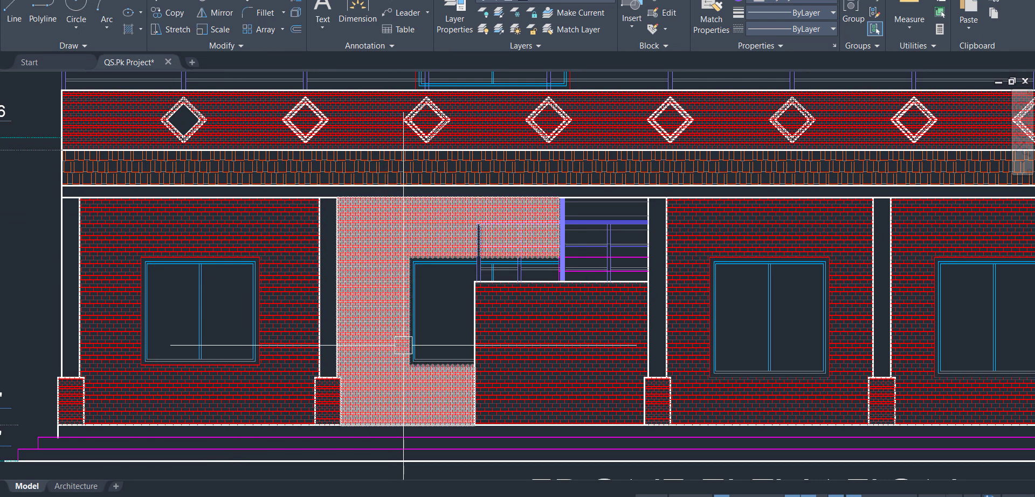
left_click(403, 381)
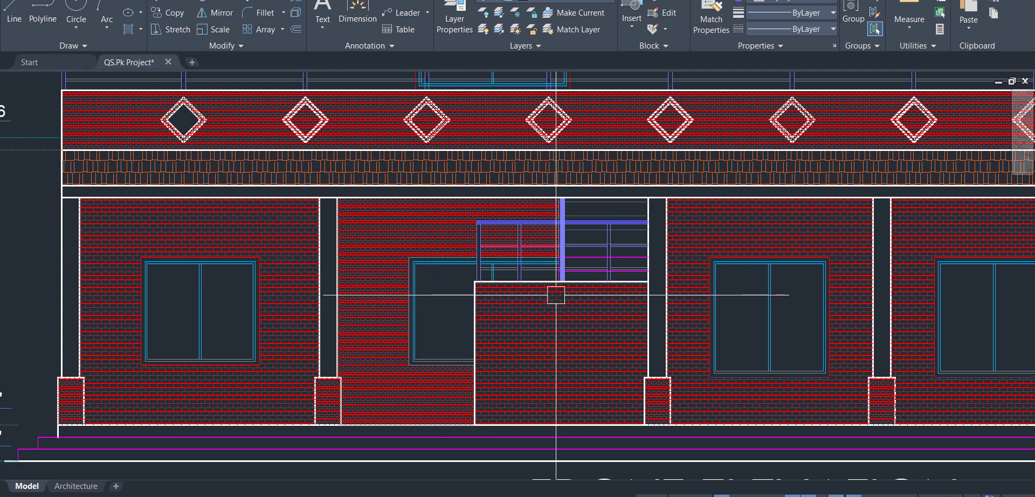
left_click(575, 330)
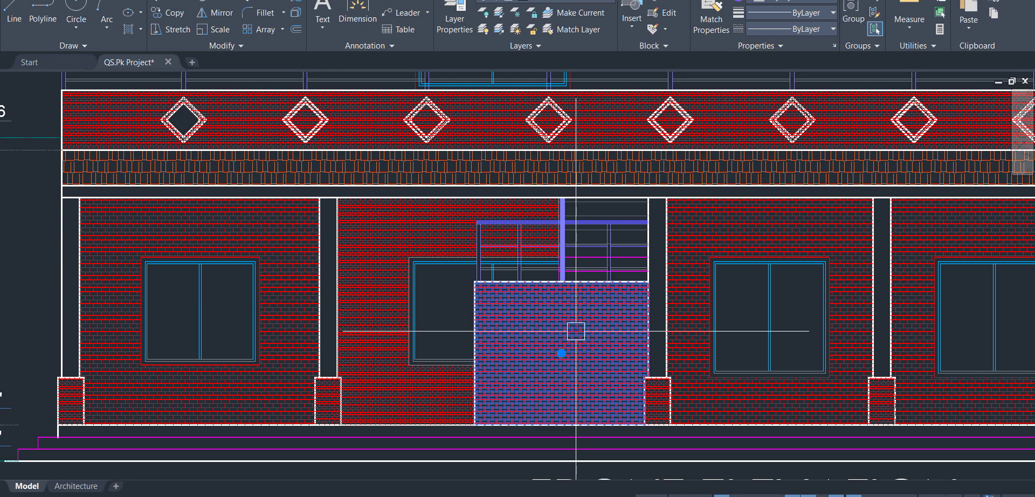
key("Escape")
Step: Switch to Excel and inspect the length, breadth and height of the H.Wall (Under Stair) entry
scroll(485, 356, "down", 10)
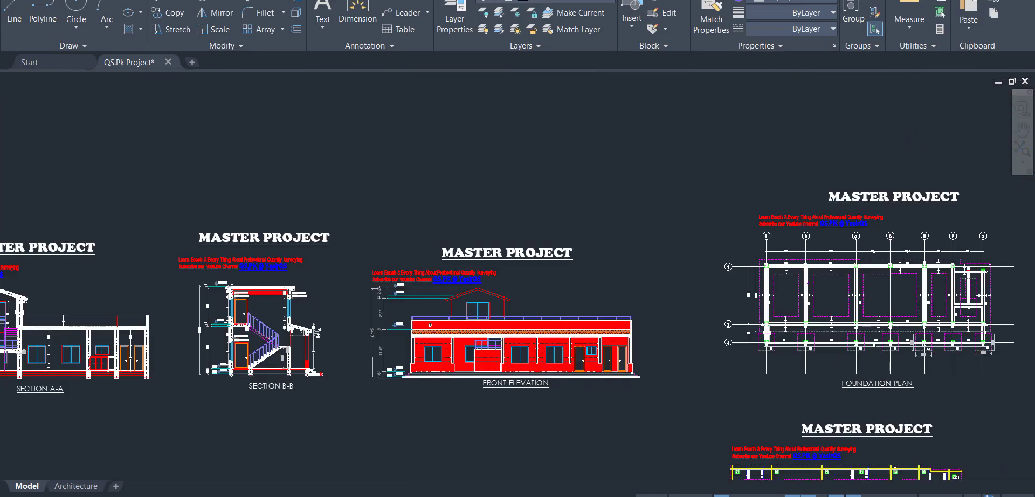
key("alt+Tab")
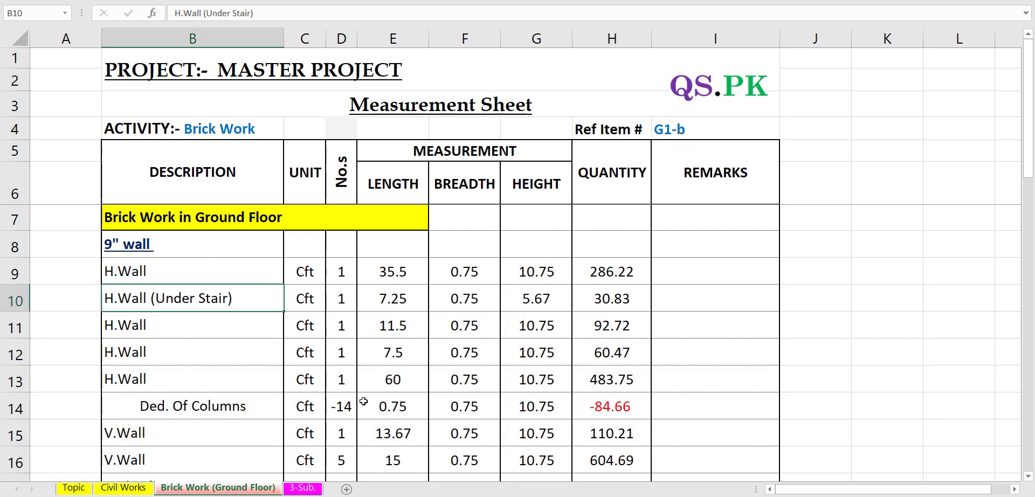
left_click(380, 299)
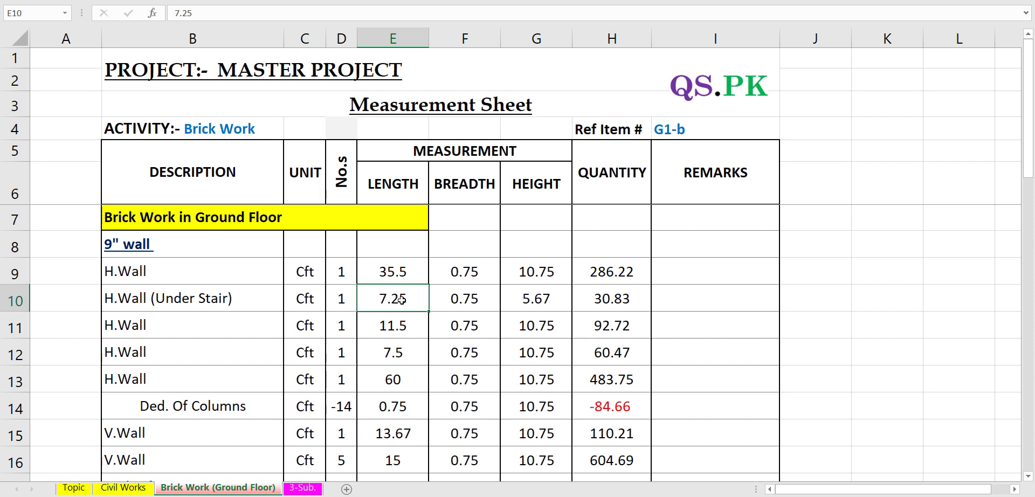
left_click(466, 296)
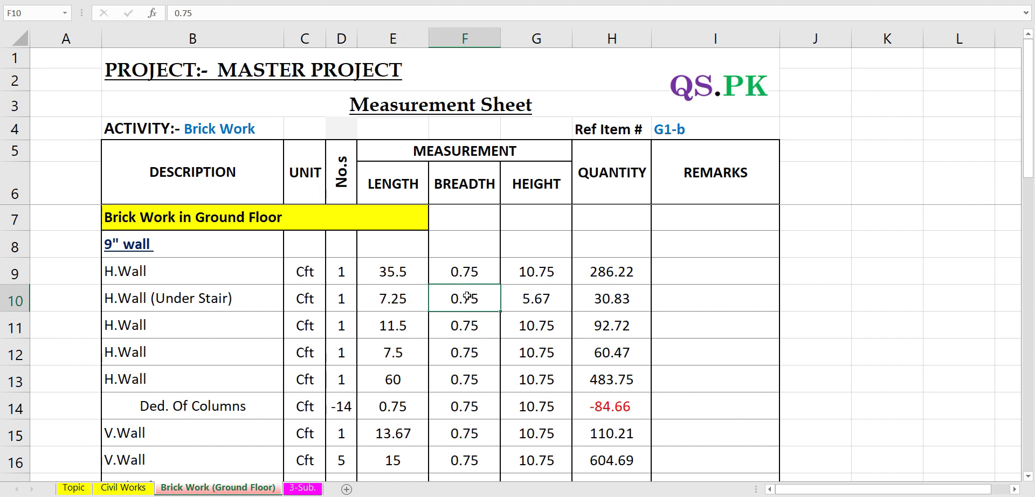
left_click(540, 303)
Step: Switch to AutoCAD and examine the height dimension of the wall below the stair landing in Section B-B
key("alt+Tab")
scroll(334, 379, "down", 3)
scroll(352, 420, "up", 5)
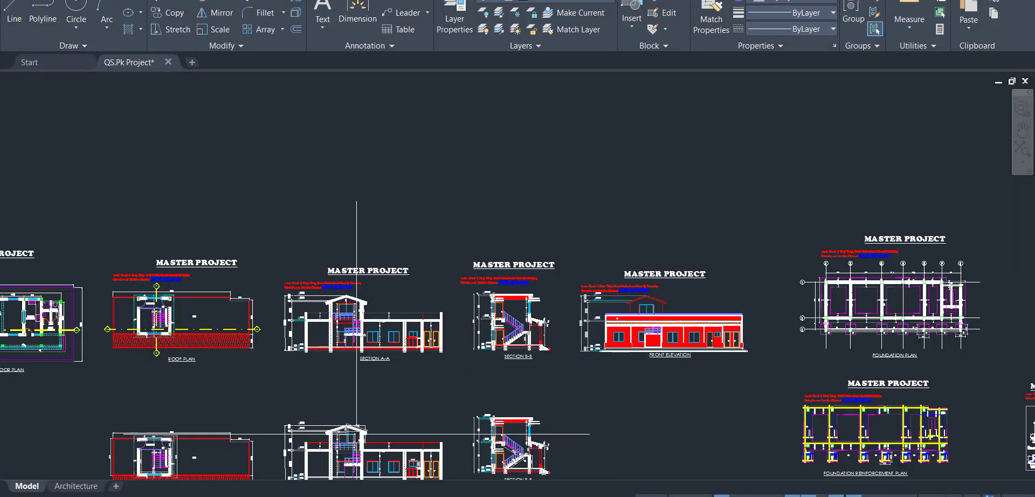
scroll(501, 151, "up", 8)
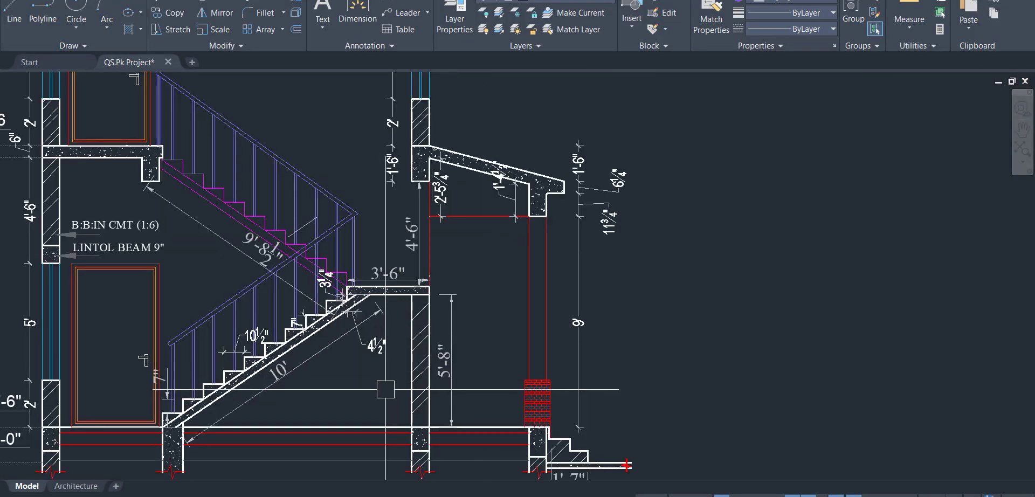
scroll(501, 151, "up", 4)
left_click_drag(523, 347, 535, 298)
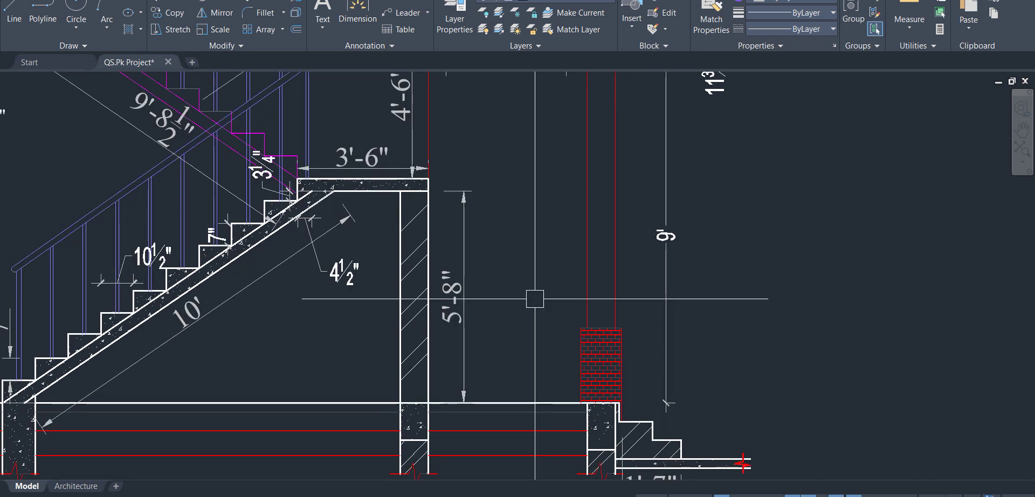
scroll(534, 298, "down", 2)
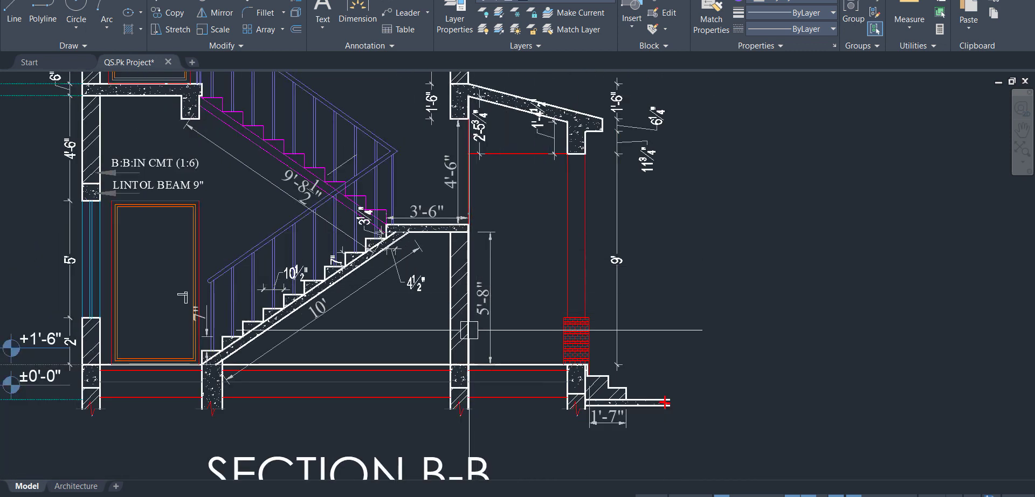
Step: Switch to Excel and inspect the quantity formula of the H.Wall (Under Stair) entry without changing it
key("alt+Tab")
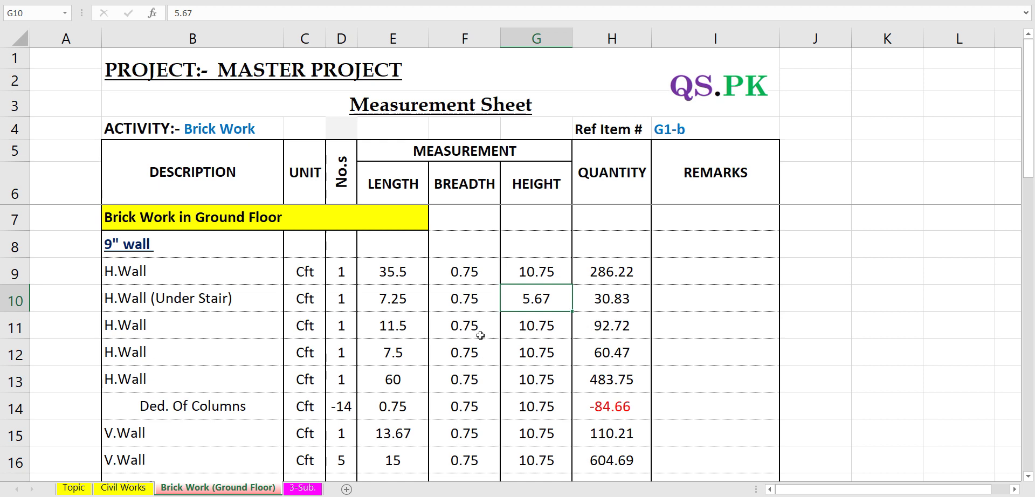
double_click(632, 298)
key("Escape")
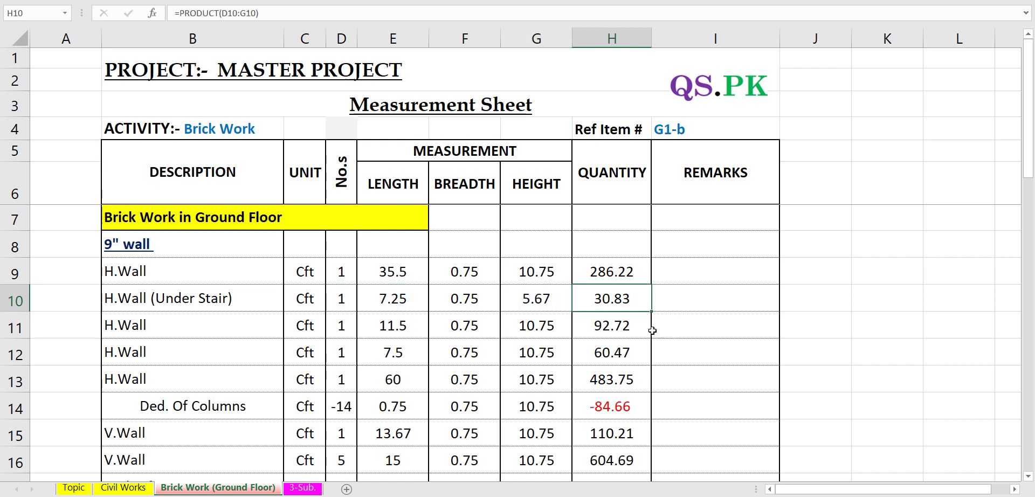
Step: Inspect the row 11 H.Wall's length, and check it in AutoCAD against the staff room's verandah-side wall on the ground floor plan
left_click(183, 323)
left_click(382, 330)
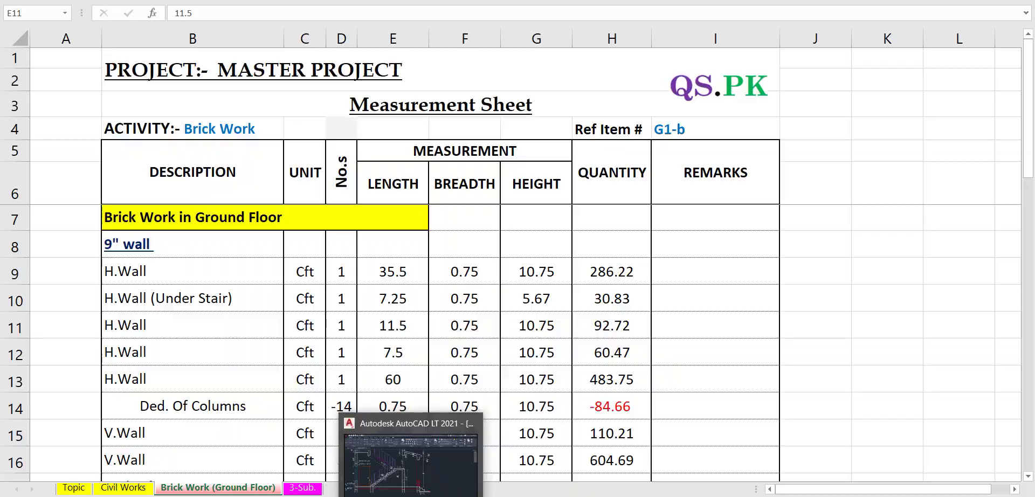
left_click(415, 451)
scroll(517, 269, "down", 5)
scroll(797, 427, "down", 2)
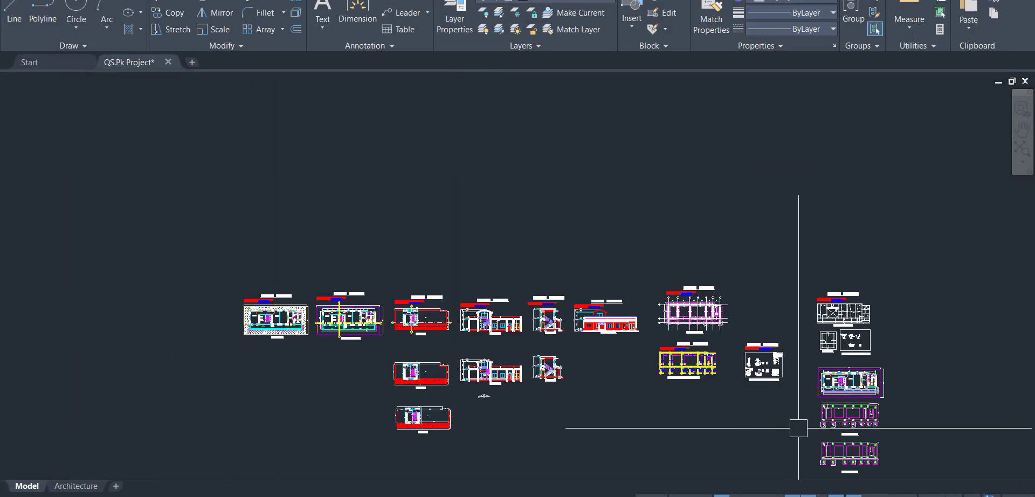
scroll(806, 397, "up", 10)
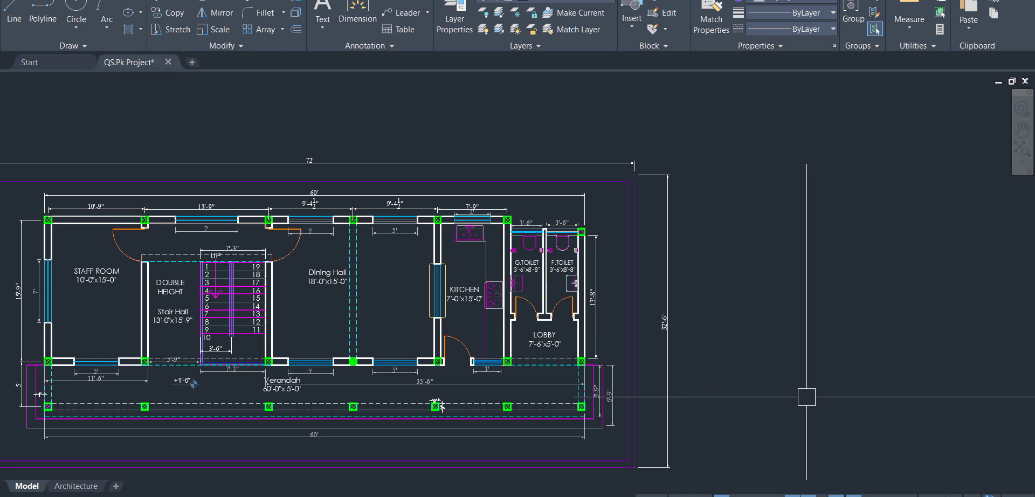
scroll(208, 355, "up", 4)
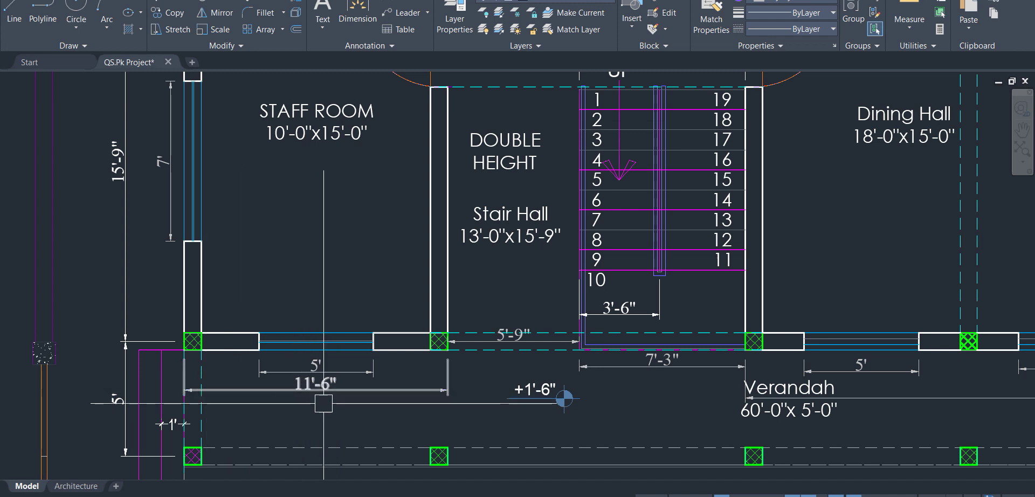
Step: Switch to Excel and inspect the breadth of the row 11 H.Wall entry
key("alt+Tab")
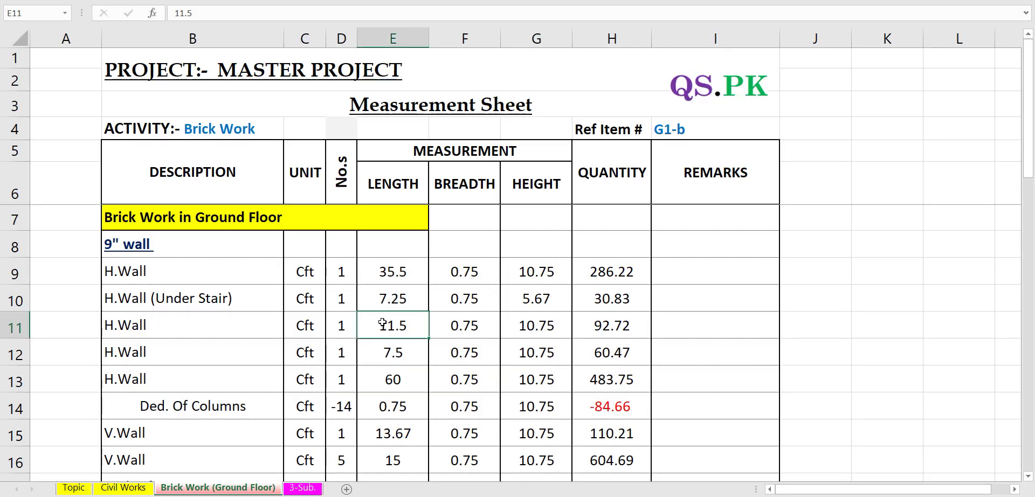
left_click(478, 326)
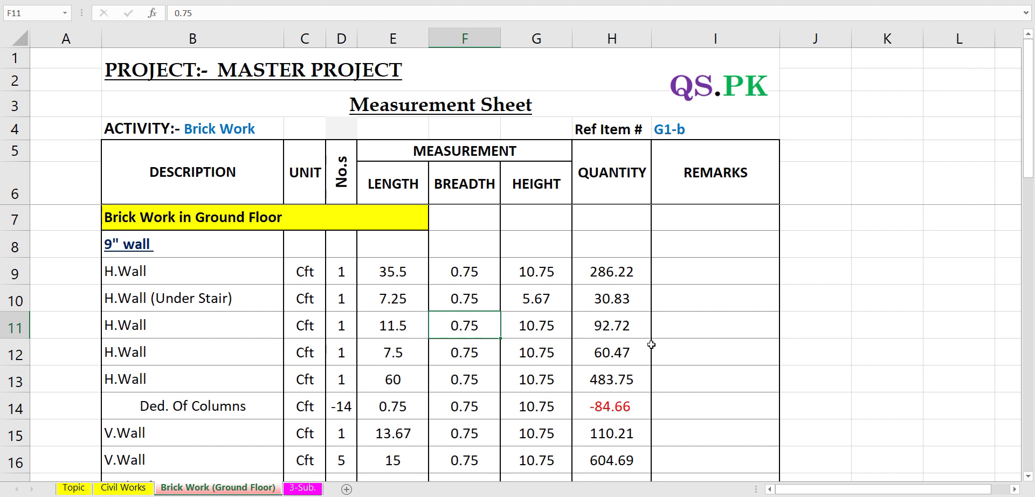
Step: Check the row 12 H.Wall's length in AutoCAD against the wall between the toilets and lobby, and inspect its breadth in Excel
left_click(212, 360)
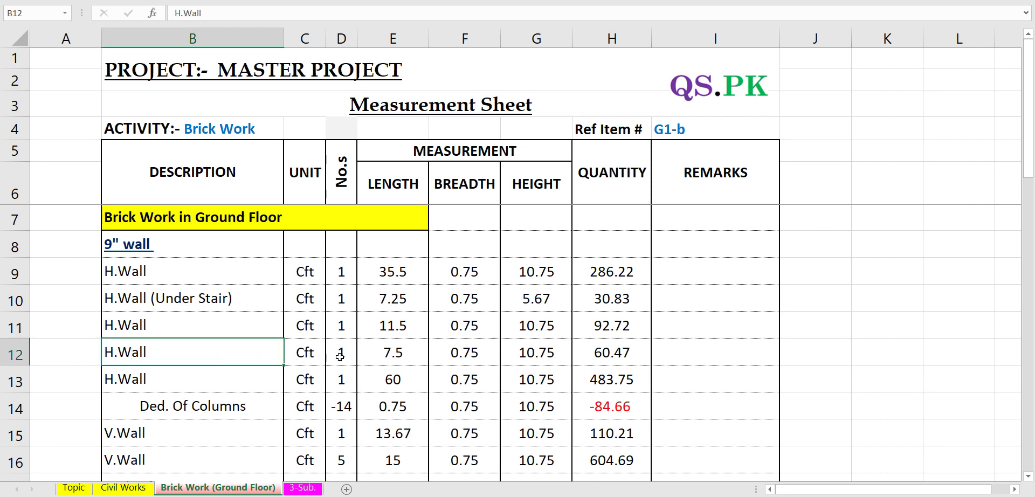
left_click(383, 359)
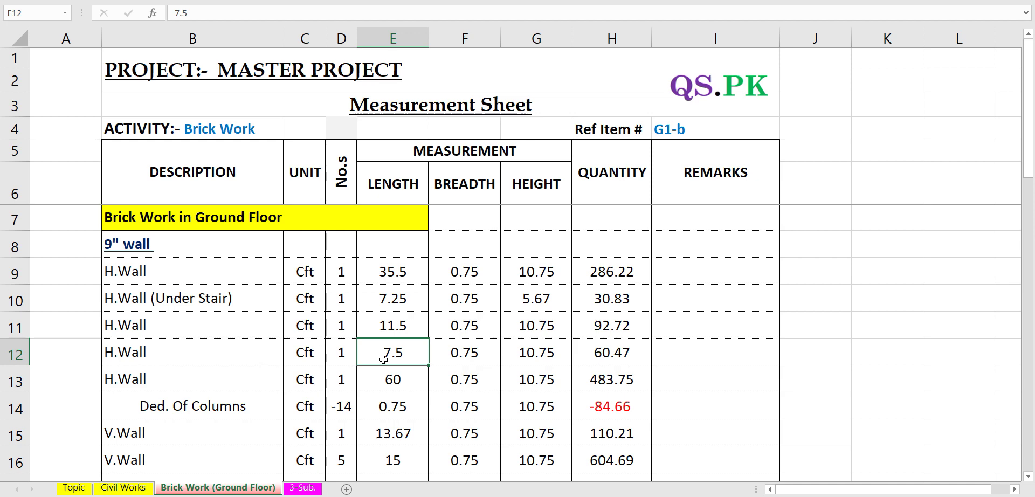
key("alt+Tab")
scroll(560, 224, "down", 5)
scroll(726, 284, "up", 8)
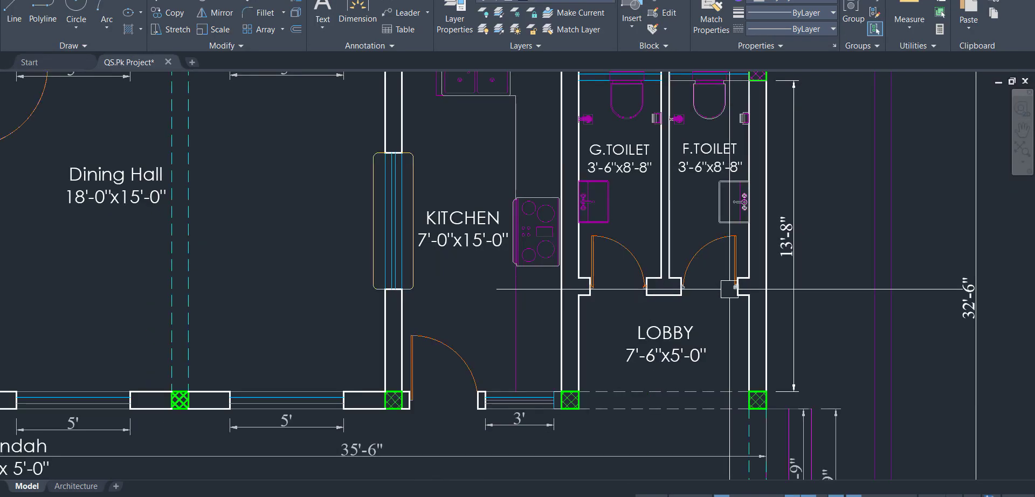
scroll(289, 397, "down", 4)
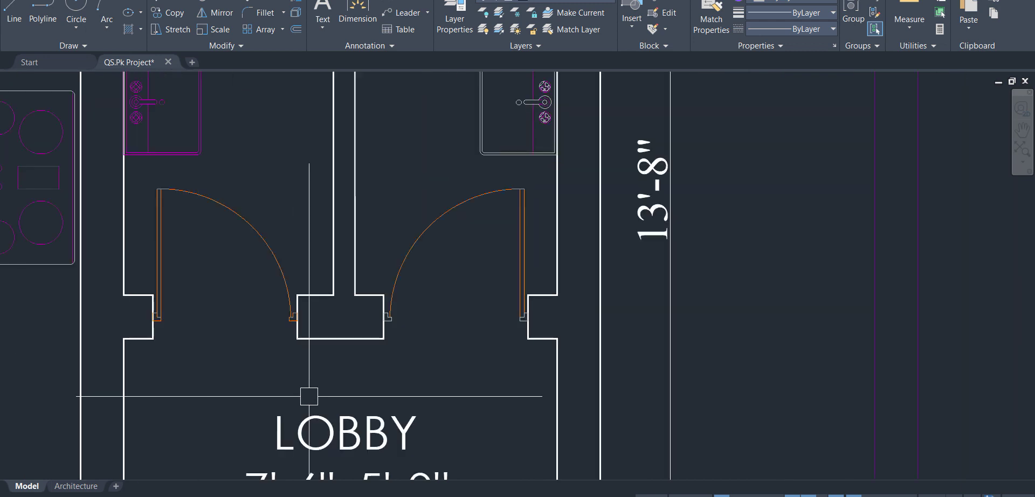
scroll(414, 382, "up", 5)
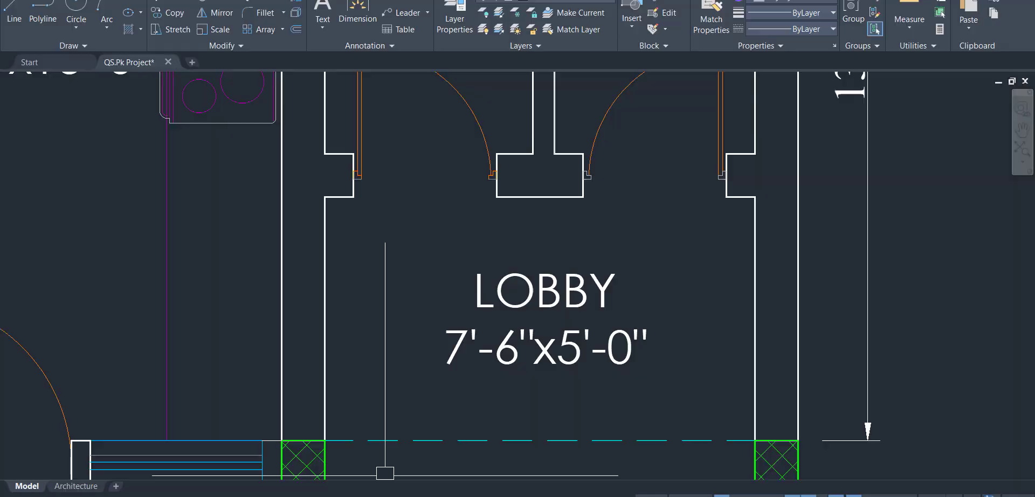
key("alt+Tab")
left_click(467, 353)
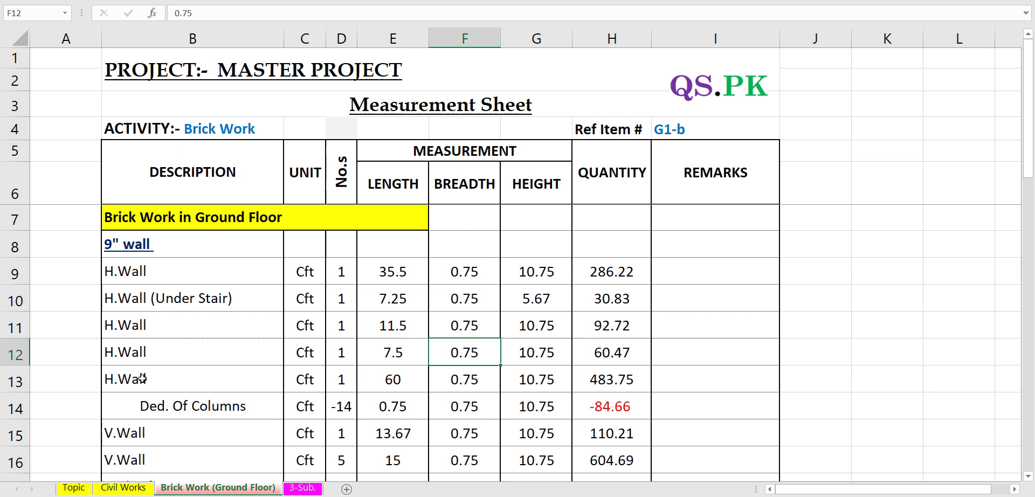
Step: Inspect the row 13 H.Wall's length, and check it in AutoCAD against the full rear wall on the ground floor plan
left_click(399, 383)
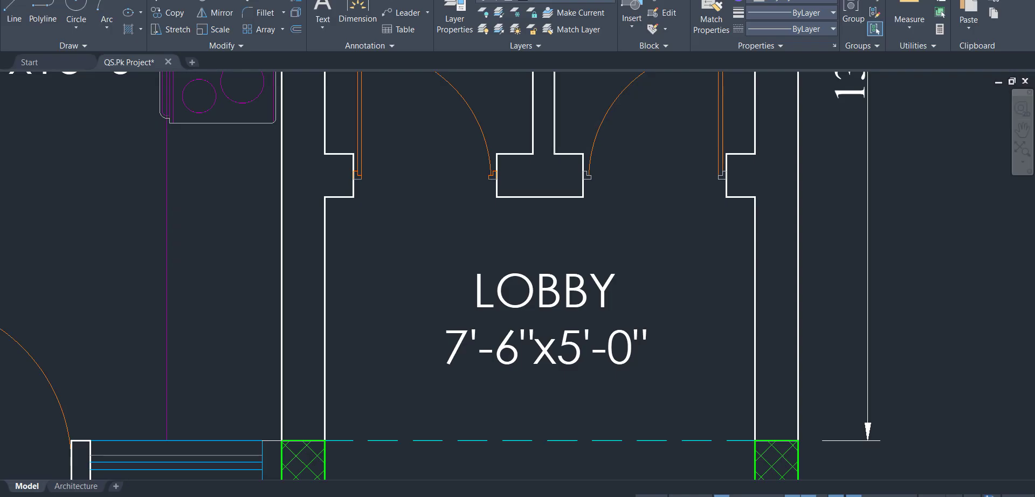
scroll(370, 377, "down", 8)
scroll(532, 270, "up", 4)
left_click_drag(532, 270, 631, 325)
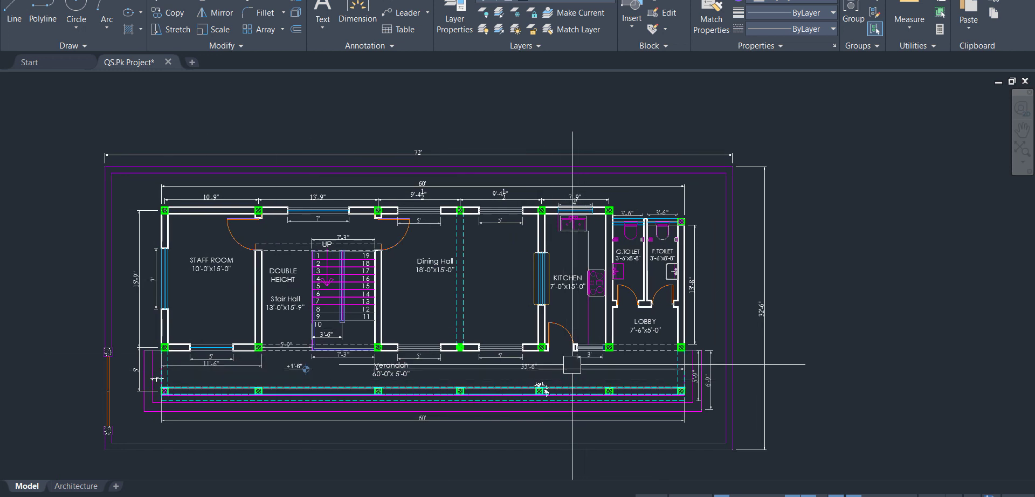
left_click_drag(394, 248, 412, 323)
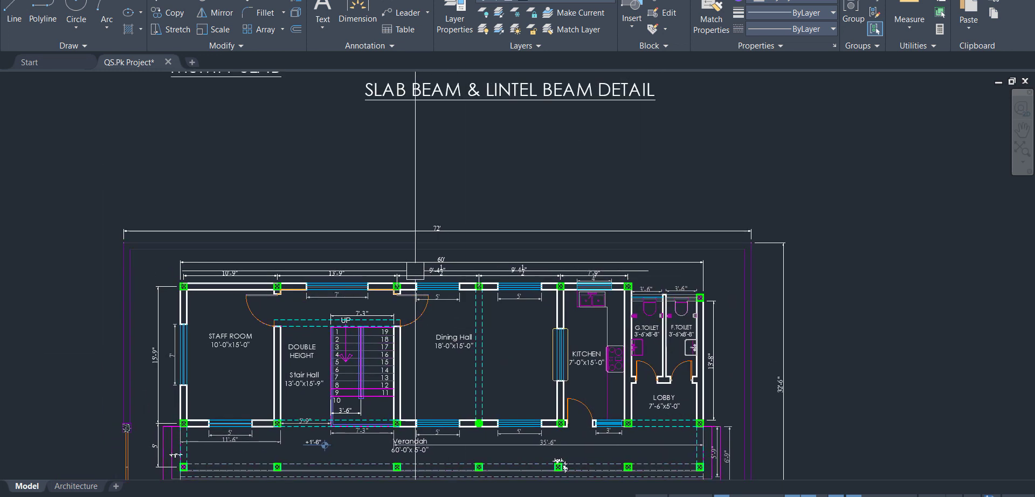
scroll(692, 317, "up", 6)
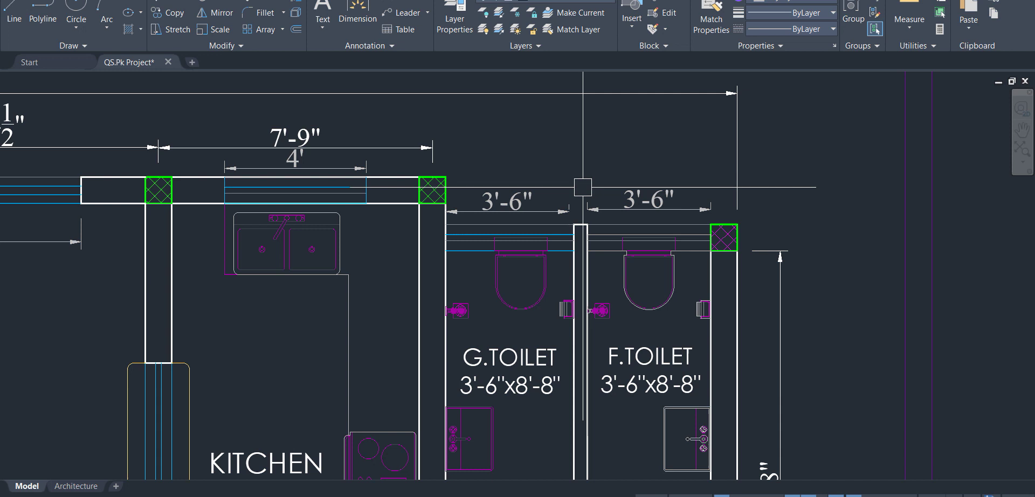
scroll(459, 237, "down", 3)
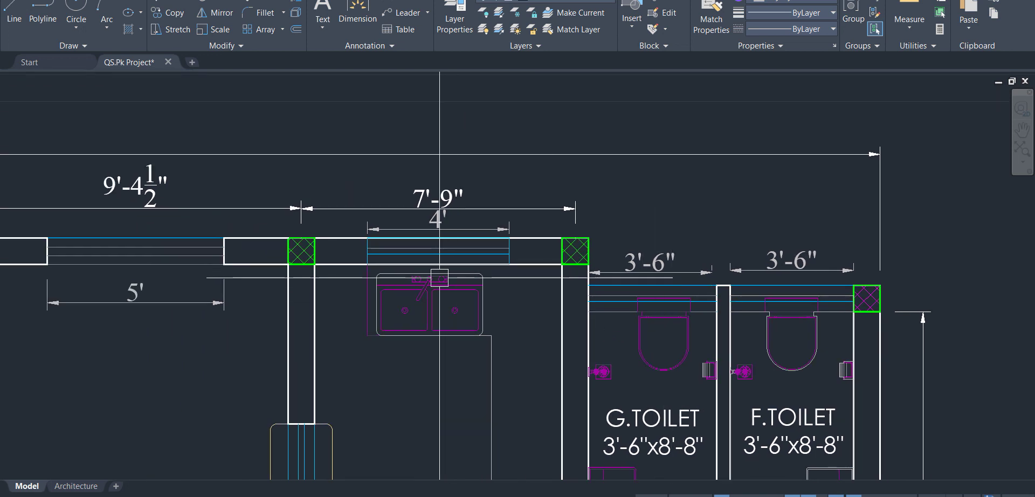
scroll(361, 222, "down", 2)
left_click_drag(243, 291, 579, 330)
scroll(536, 241, "up", 2)
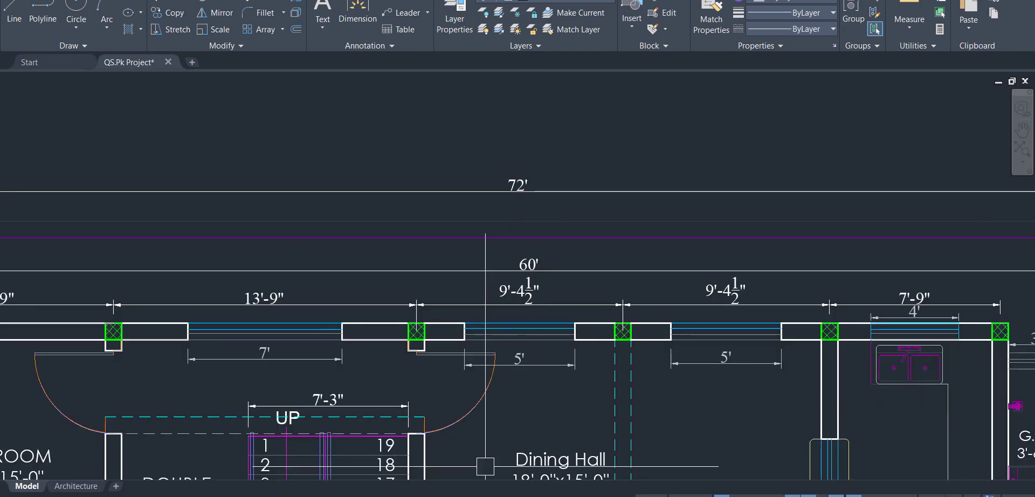
Step: Switch to Excel and inspect the breadth, height and quantity formula of the row 13 H.Wall entry without changing them
key("alt+Tab")
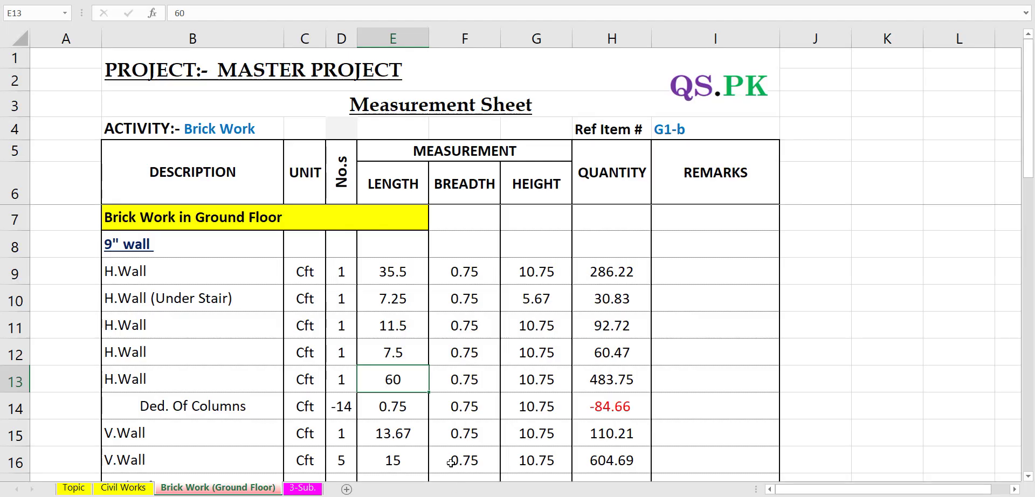
left_click(476, 383)
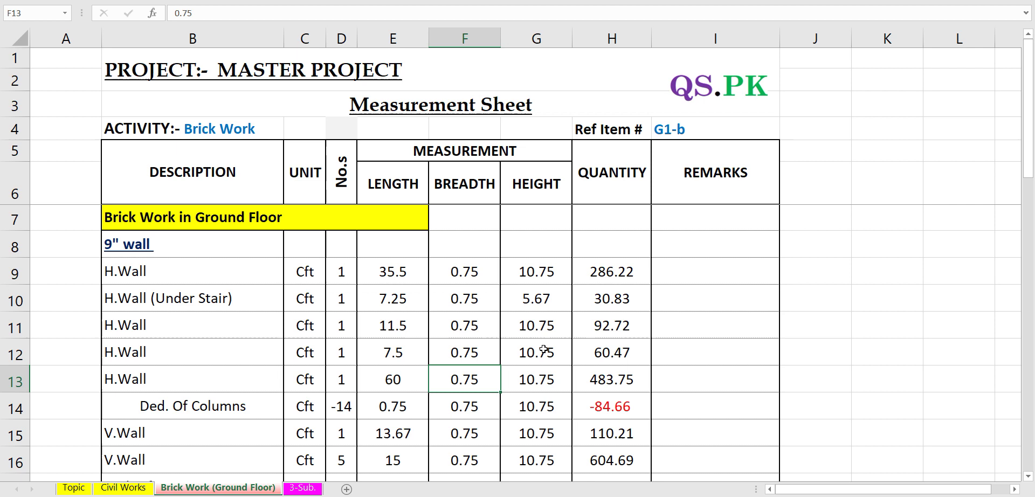
left_click(538, 385)
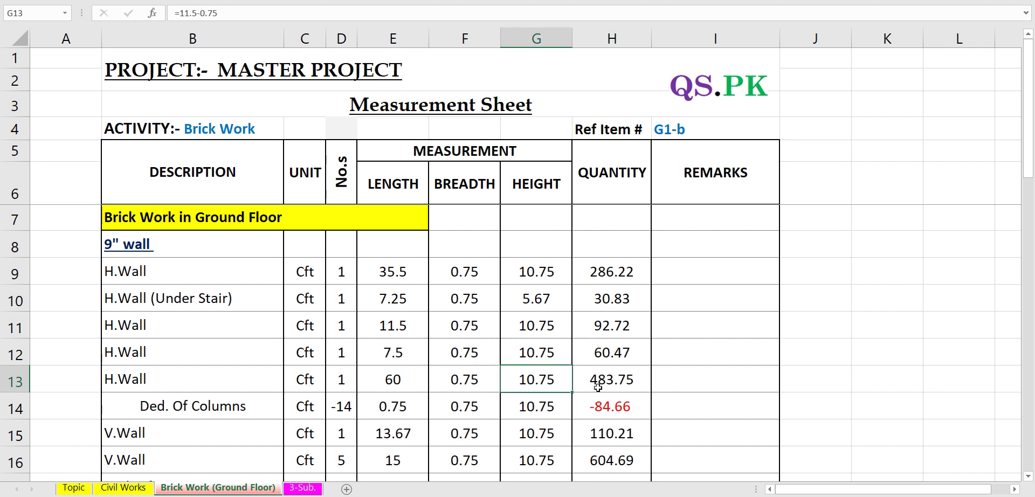
double_click(625, 384)
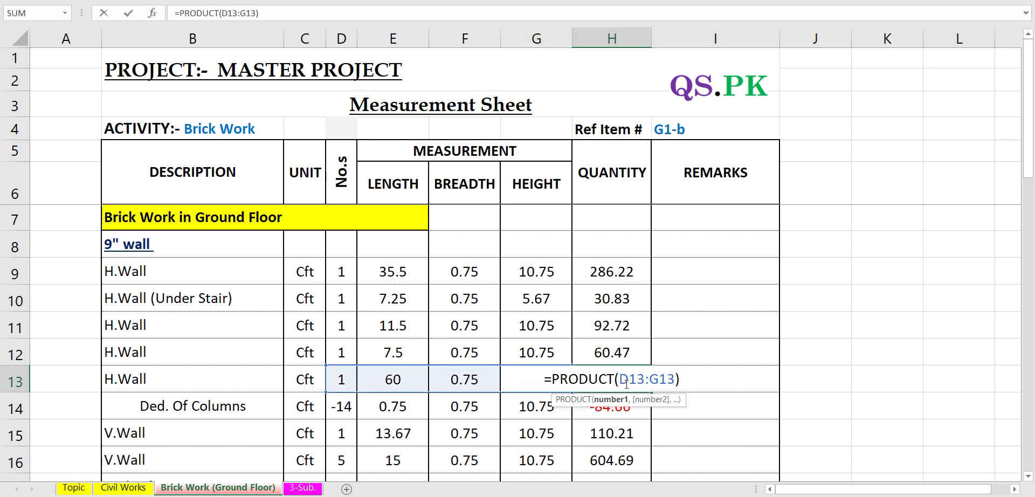
key("Return")
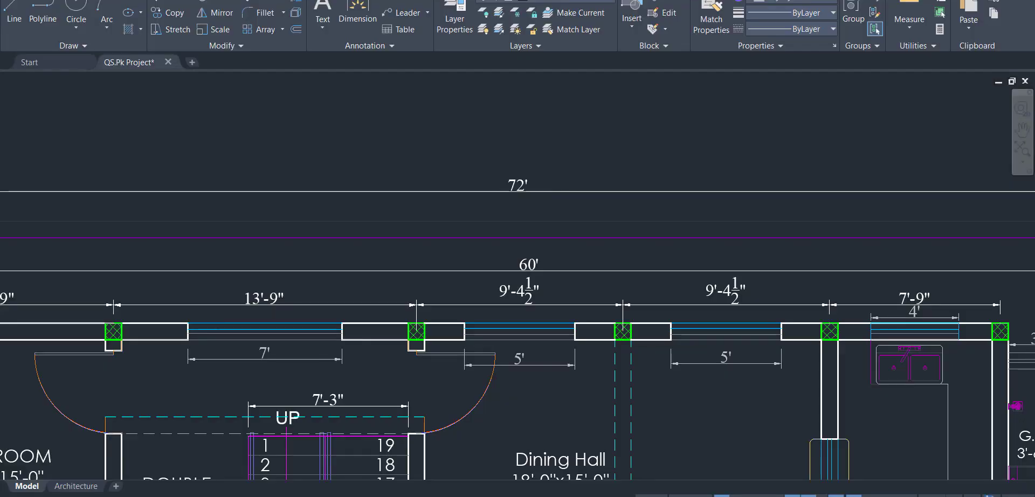
Step: Examine the columns on the ground floor plan in AutoCAD, and inspect the Ded. Of Columns entry's count and height in Excel
scroll(547, 340, "down", 5)
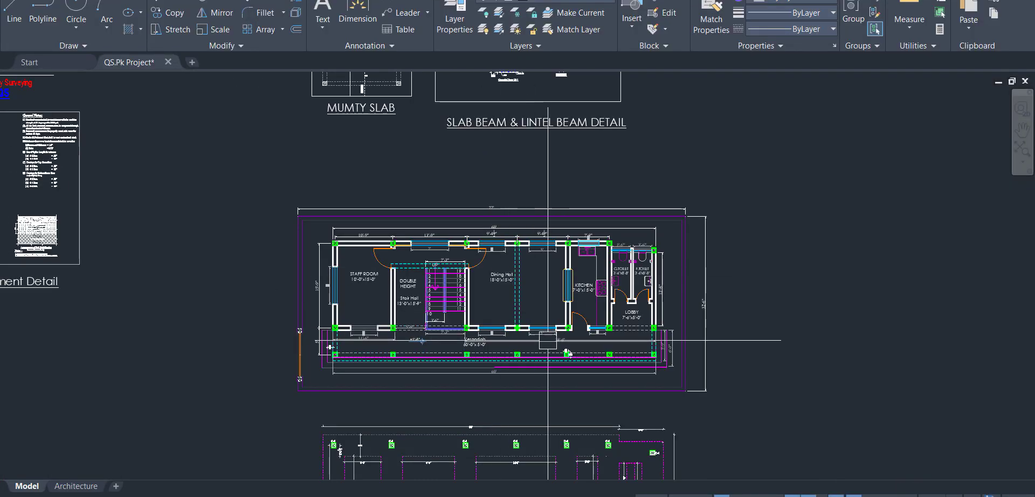
scroll(650, 325, "up", 2)
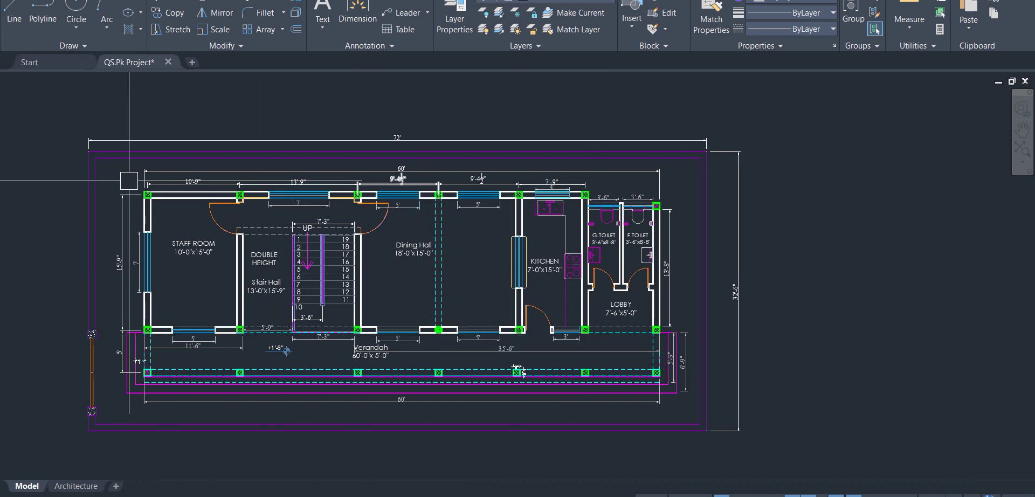
key("alt+Tab")
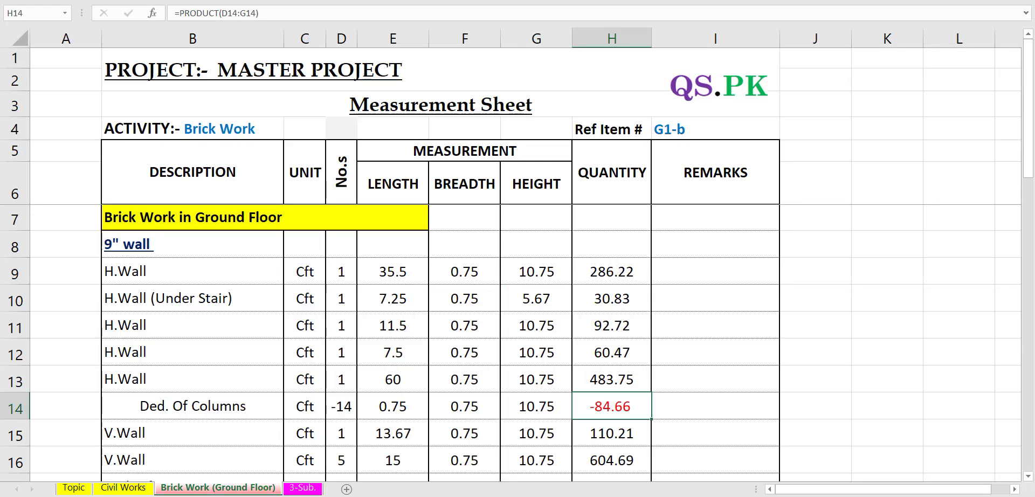
left_click(341, 407)
left_click(242, 414)
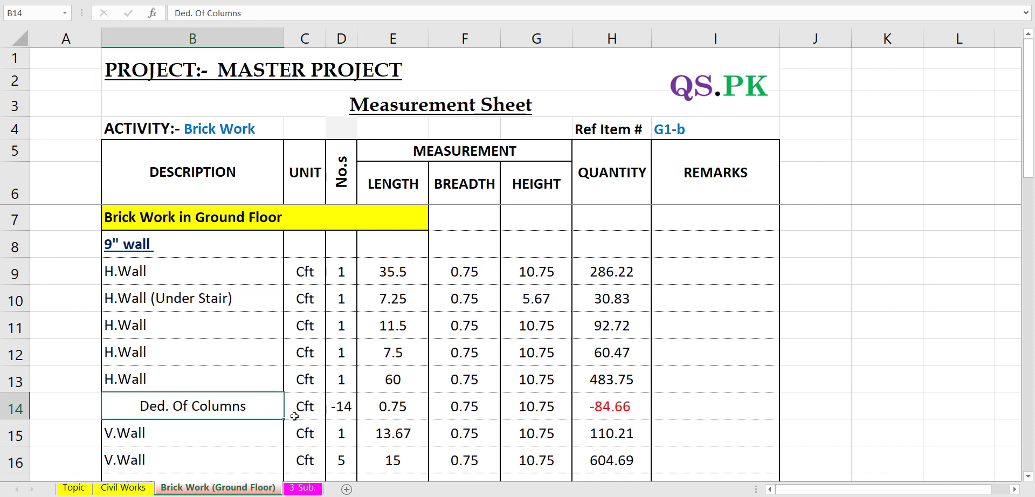
left_click(341, 407)
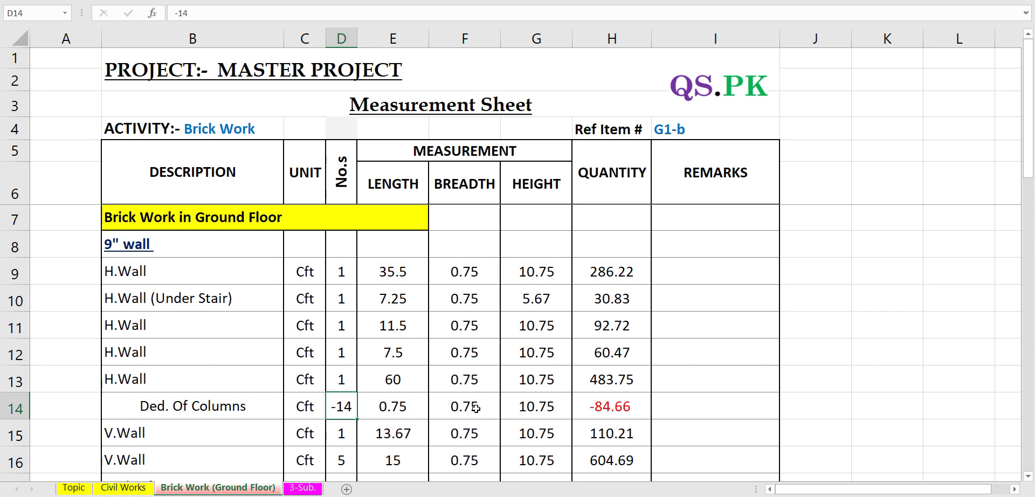
left_click(546, 408)
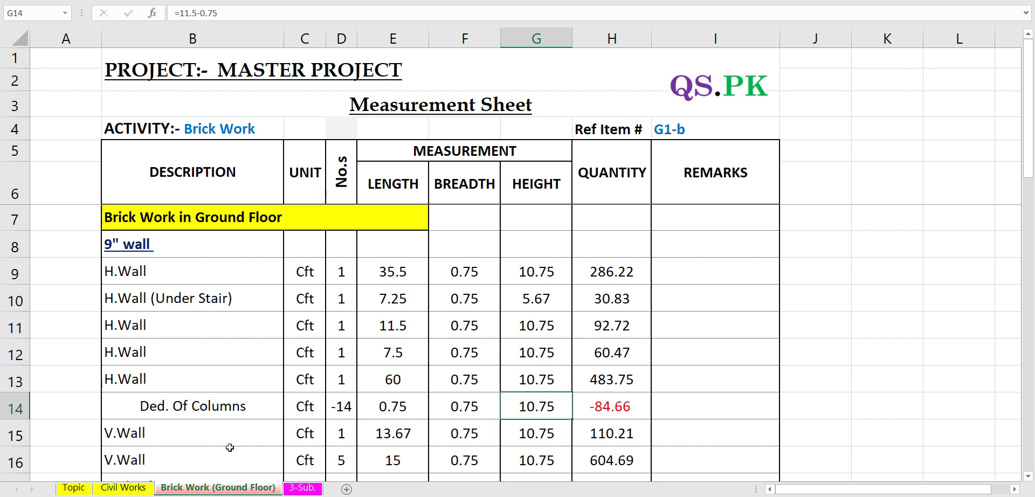
Step: Switch to AutoCAD and examine the length dimension of the outer vertical wall beside F.TOILET and the lobby
scroll(231, 384, "down", 1)
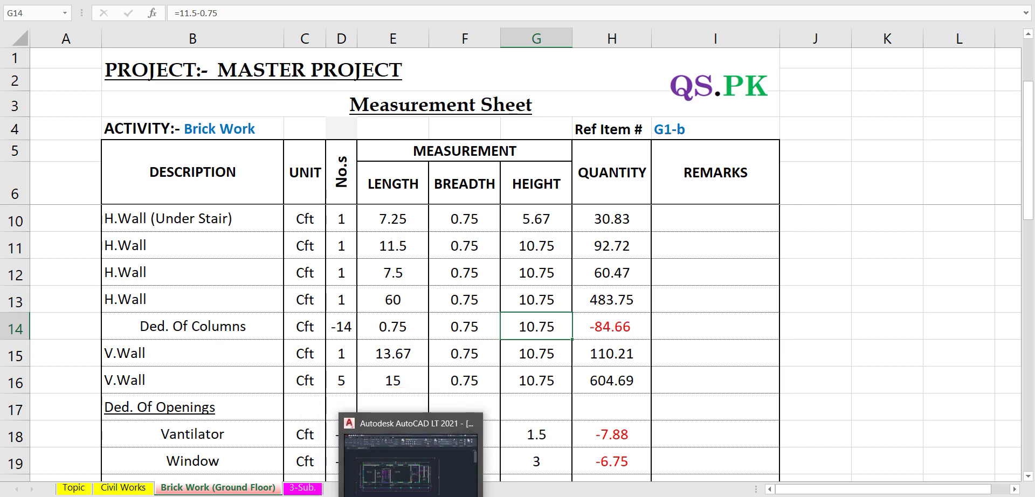
left_click(411, 496)
scroll(668, 226, "up", 3)
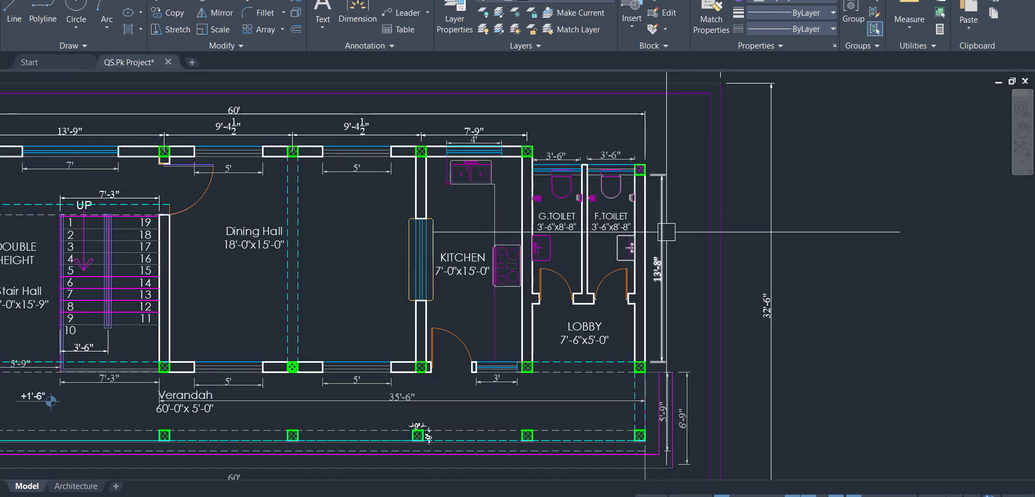
left_click_drag(668, 232, 672, 245)
left_click_drag(326, 230, 425, 242)
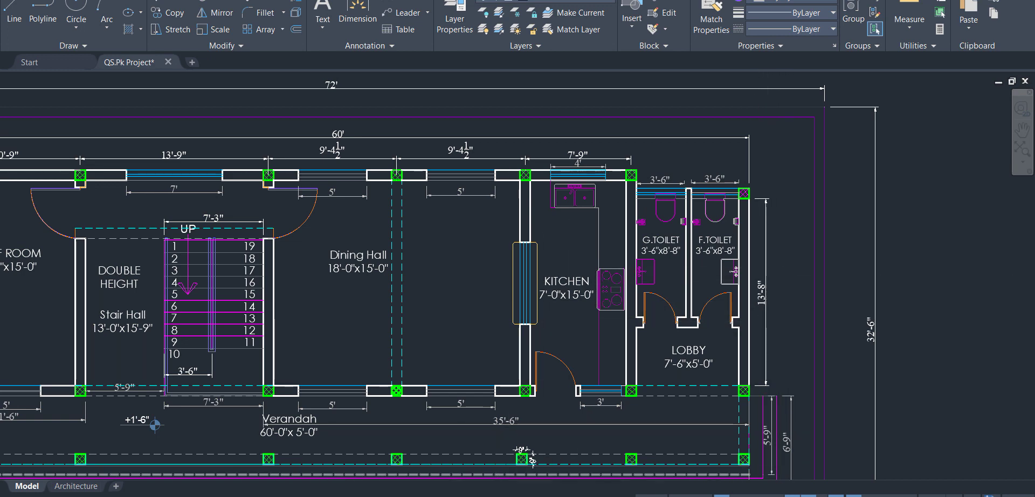
Step: Switch to Excel and inspect the length, breadth and quantity formula of the row 15 V.Wall entry without changing them
key("alt+Tab")
left_click(394, 349)
left_click(450, 357)
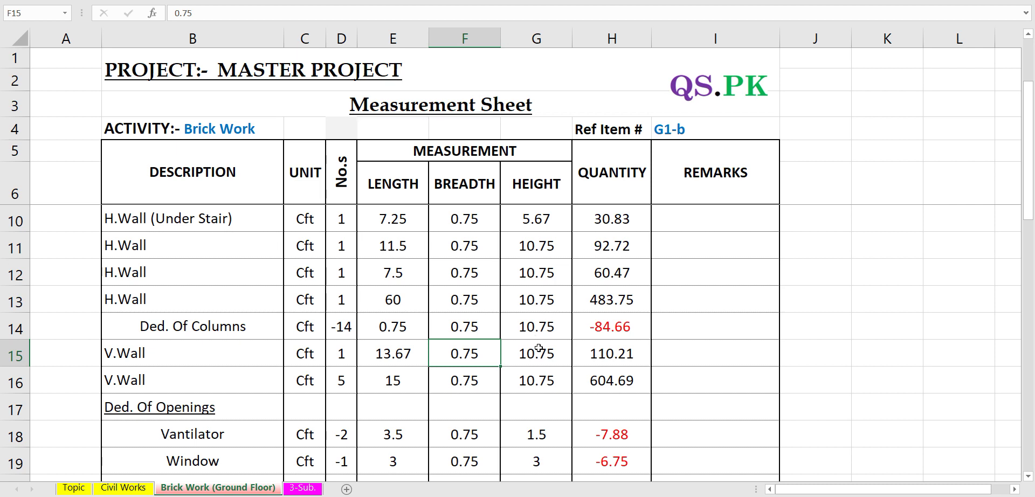
left_click(606, 353)
double_click(606, 353)
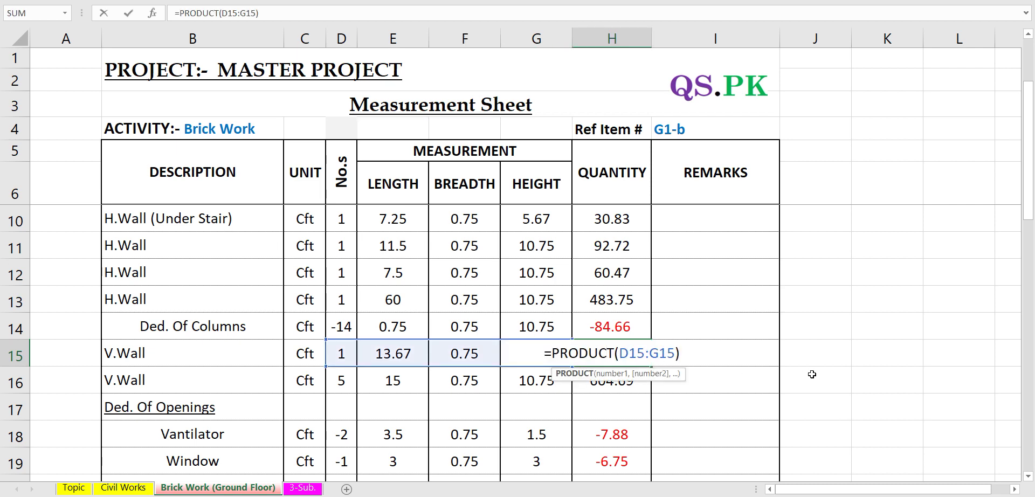
key("Return")
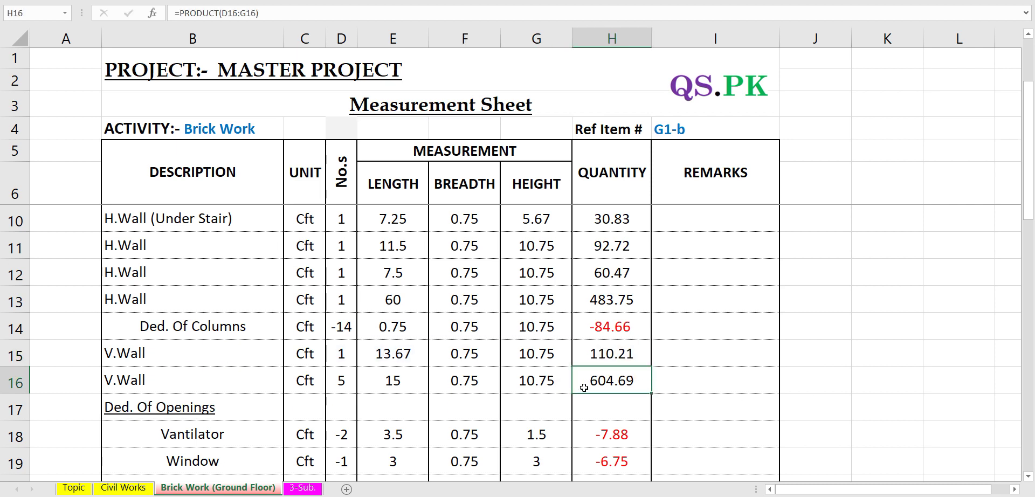
Step: Inspect the row 16 V.Wall's number of walls, and check it in AutoCAD against the vertical walls on the ground floor plan
left_click(215, 374)
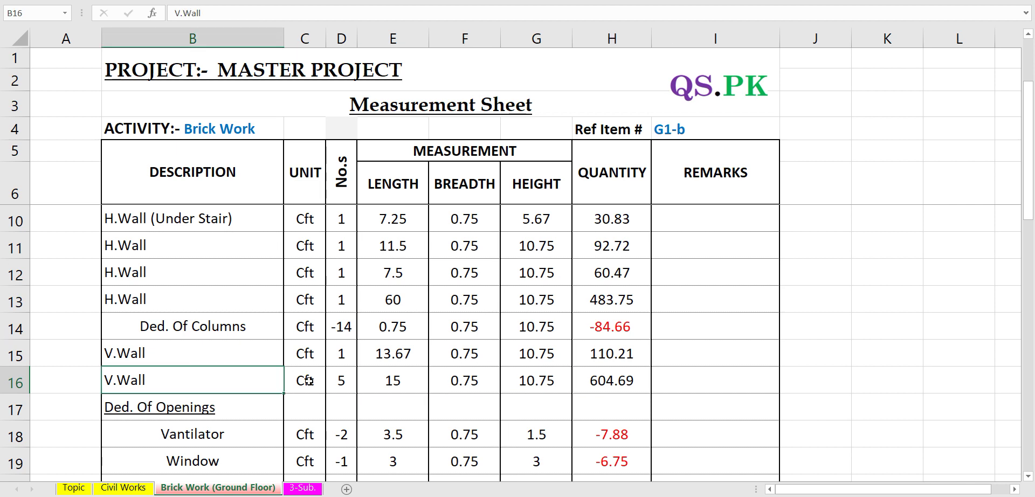
left_click(348, 380)
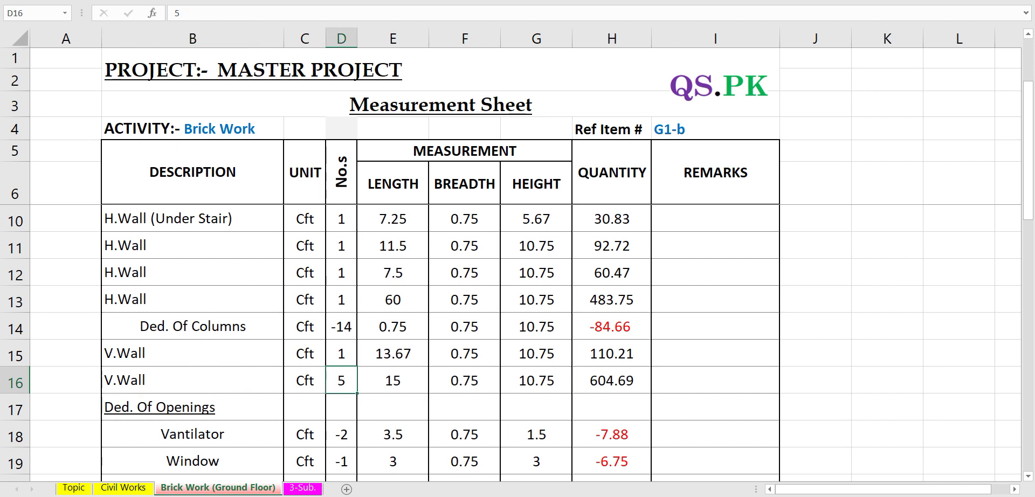
key("alt+Tab")
scroll(545, 334, "down", 5)
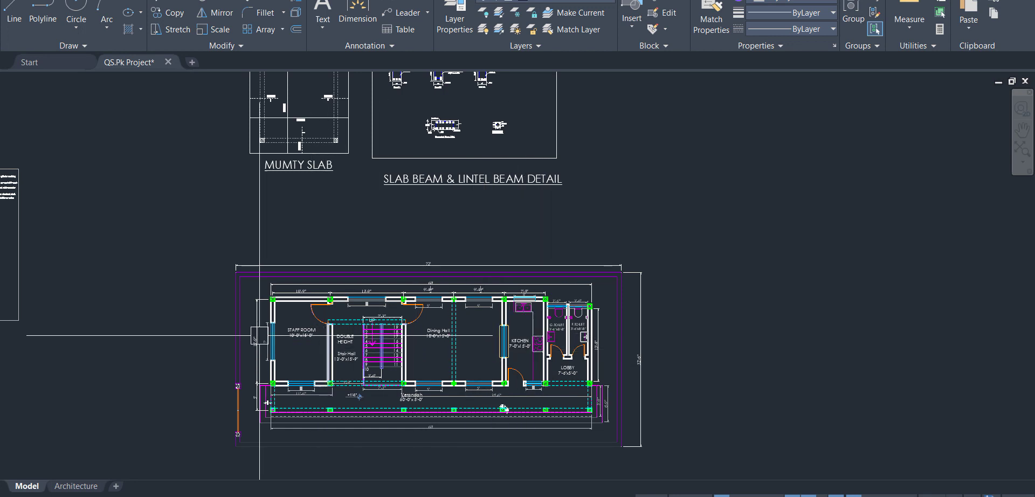
mouse_move(477, 495)
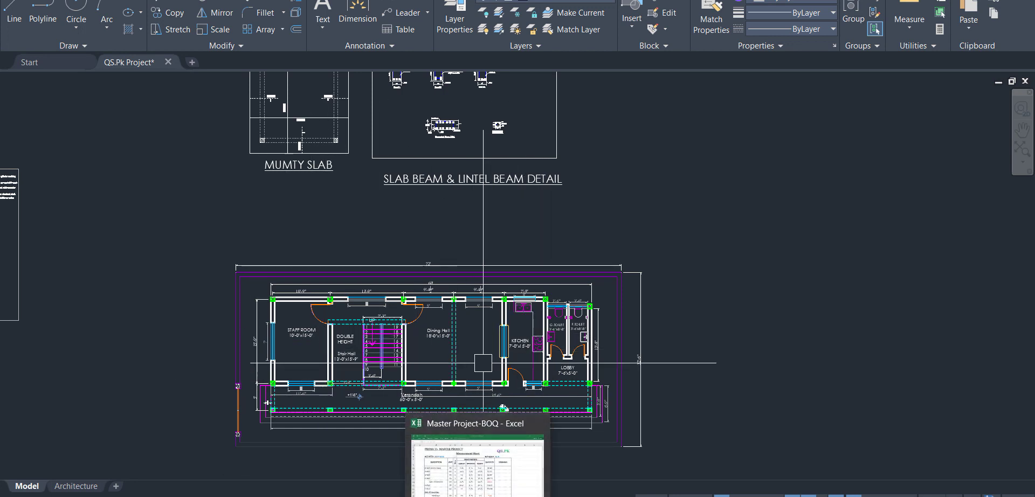
scroll(466, 355, "up", 6)
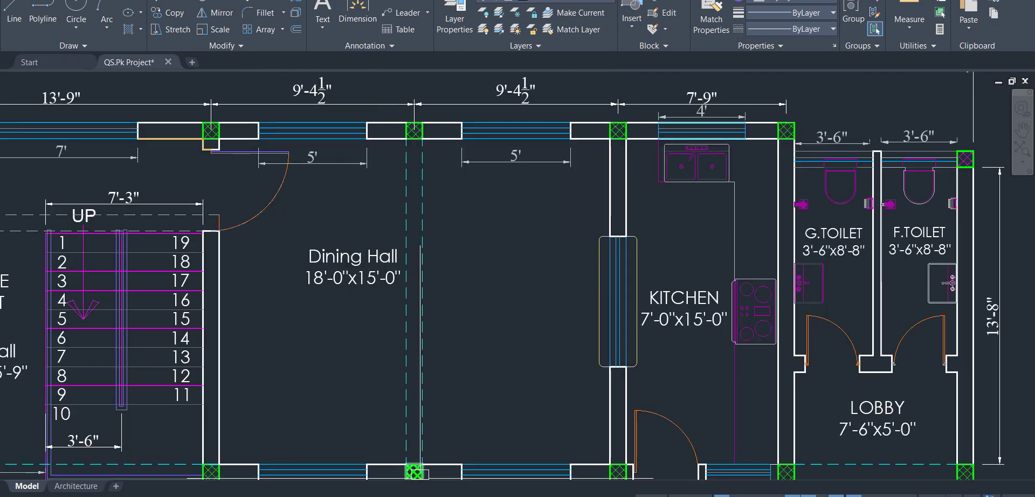
Step: Switch to Excel and inspect the length, breadth and height formula of the row 16 V.Wall entry
key("alt+Tab")
left_click(396, 387)
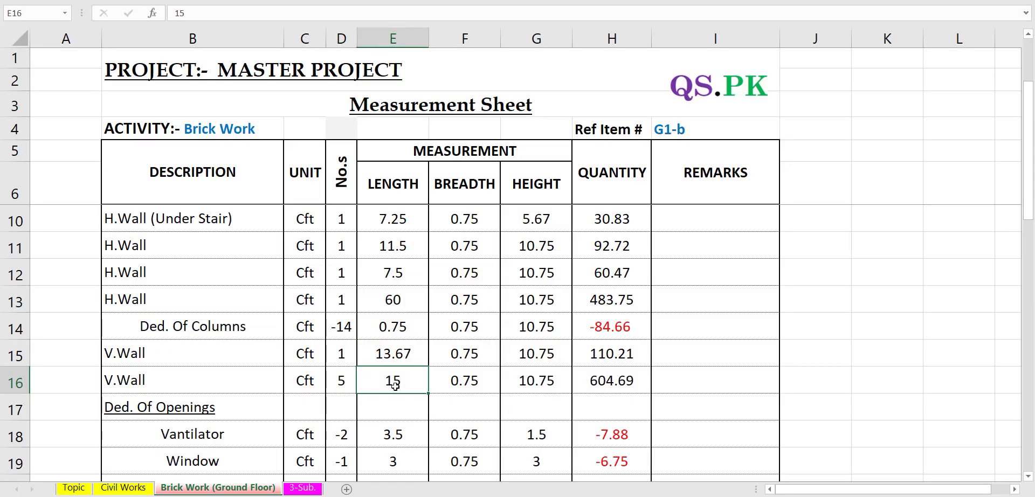
left_click(471, 387)
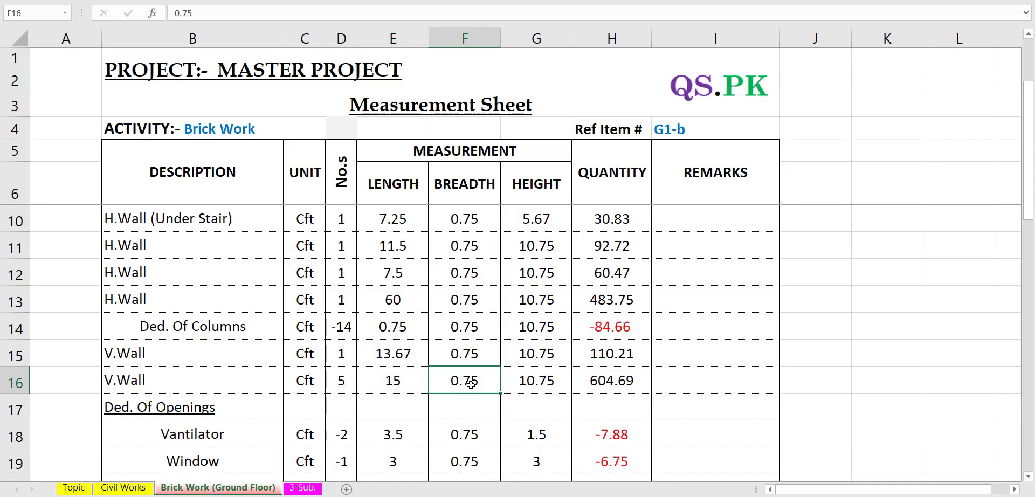
left_click(540, 383)
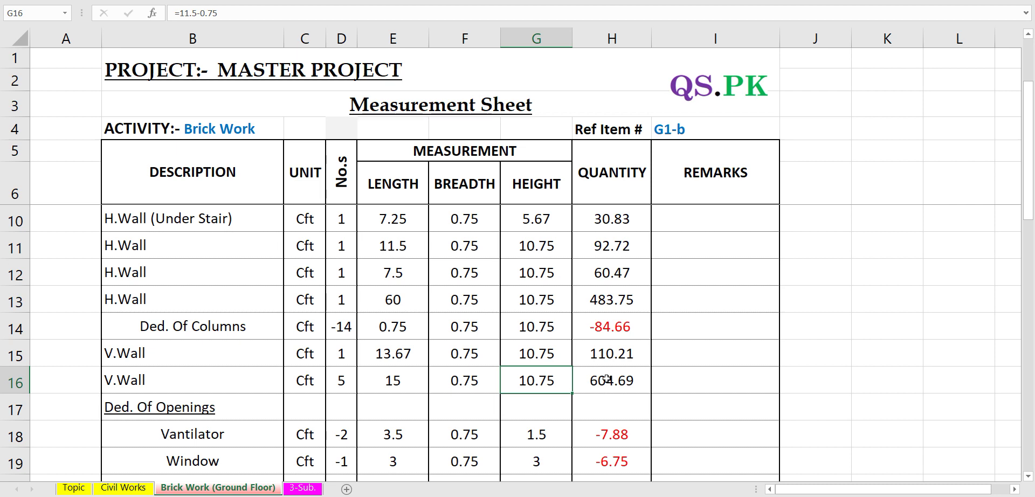
Step: Review the Ded. Of Openings entries in the measurement sheet, from Vantilator down to Hall & Room Doors
scroll(576, 401, "down", 1)
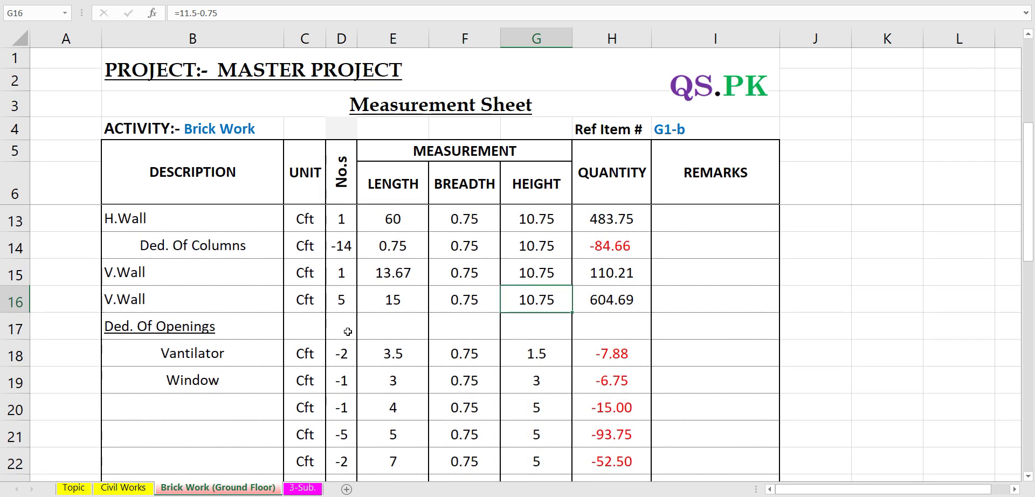
left_click(237, 325)
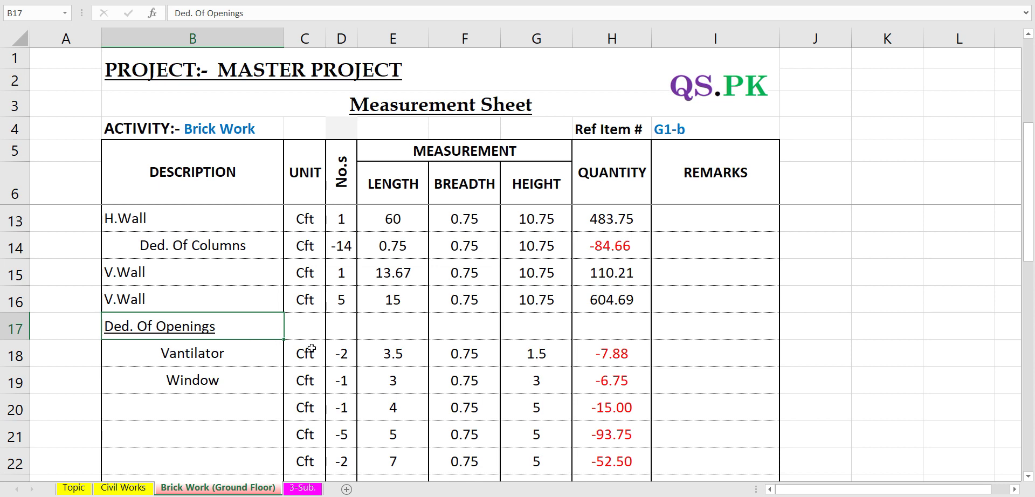
scroll(311, 349, "down", 1)
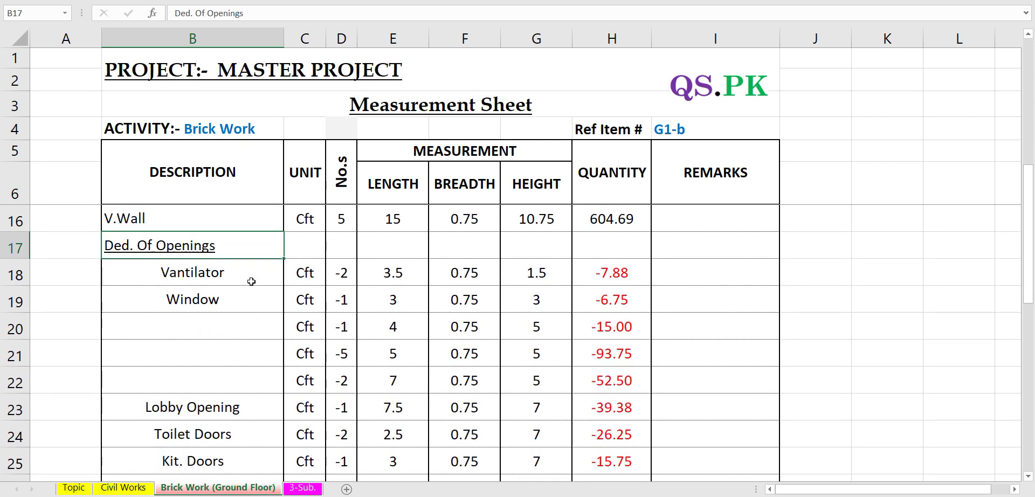
scroll(239, 362, "down", 1)
left_click(240, 350)
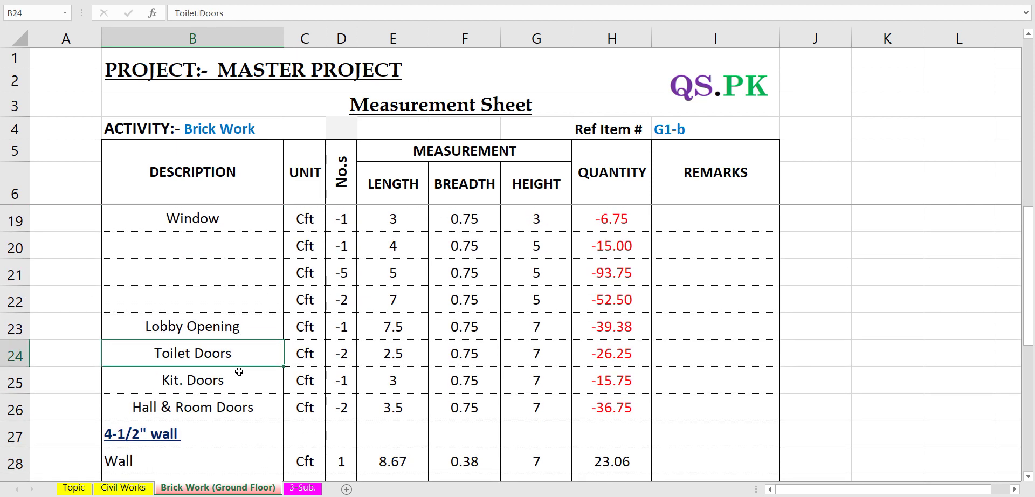
left_click(236, 378)
left_click(251, 408)
scroll(389, 384, "up", 1)
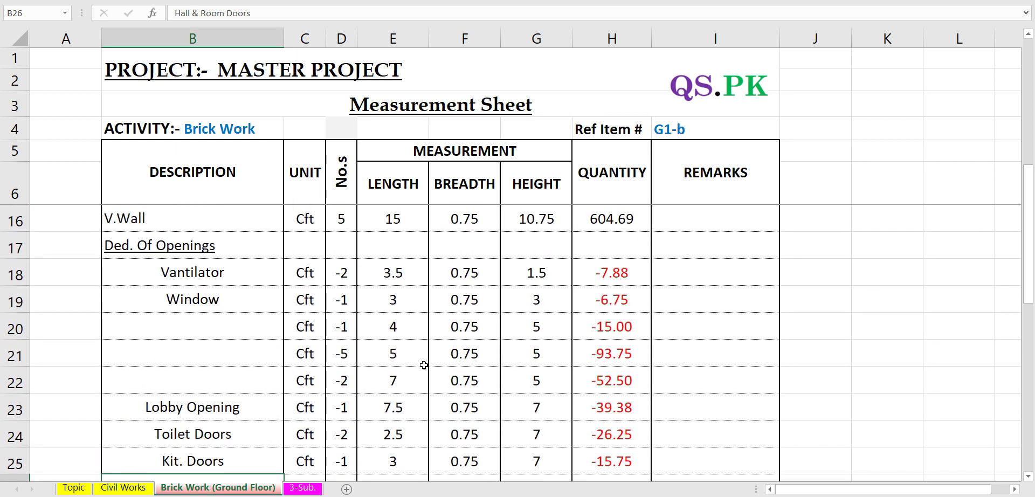
Step: Inspect the Vantilator entry's count, and check it in AutoCAD against the openings in the G.TOILET and F.TOILET outer walls
left_click(235, 271)
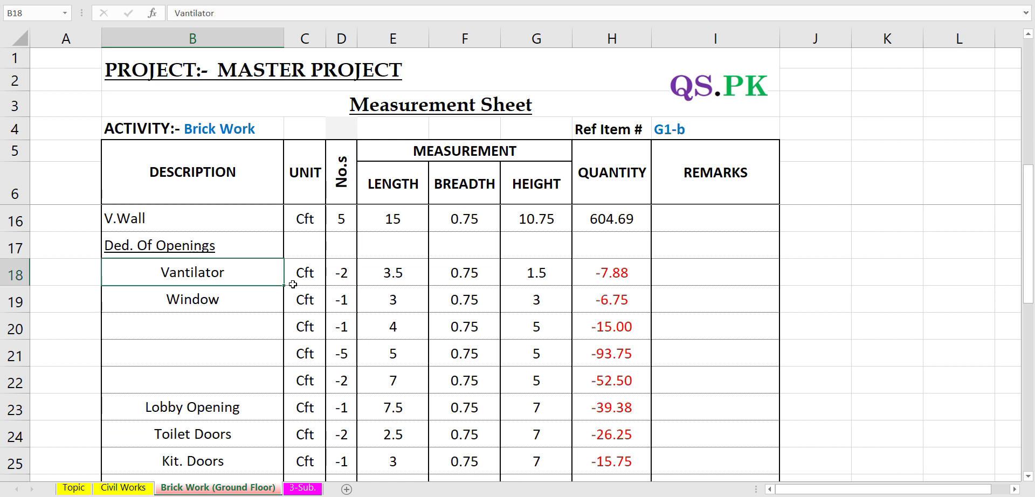
left_click(339, 272)
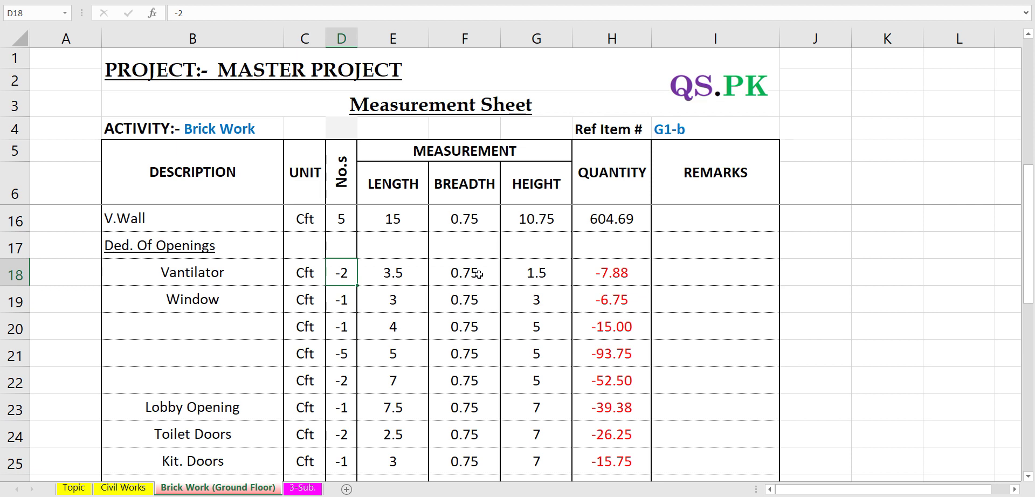
key("alt+Tab")
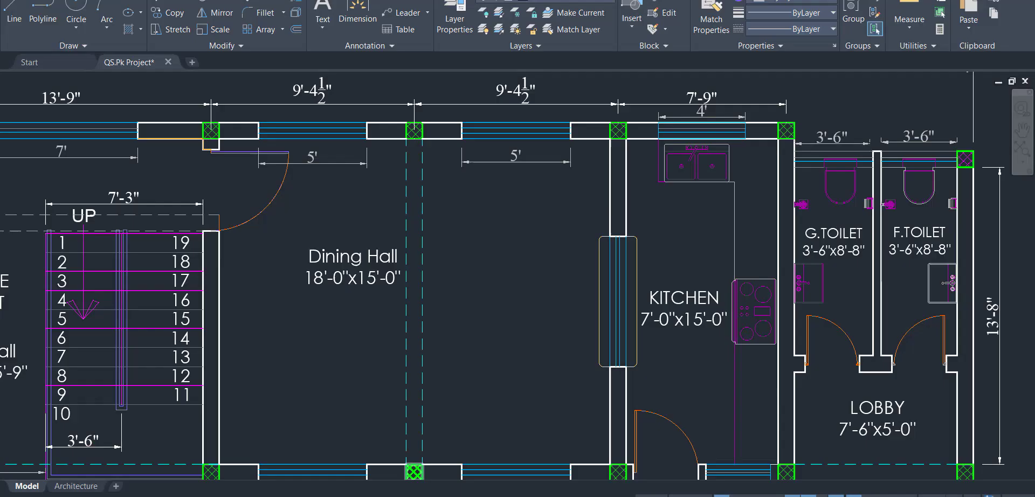
scroll(683, 205, "up", 2)
left_click_drag(683, 205, 632, 288)
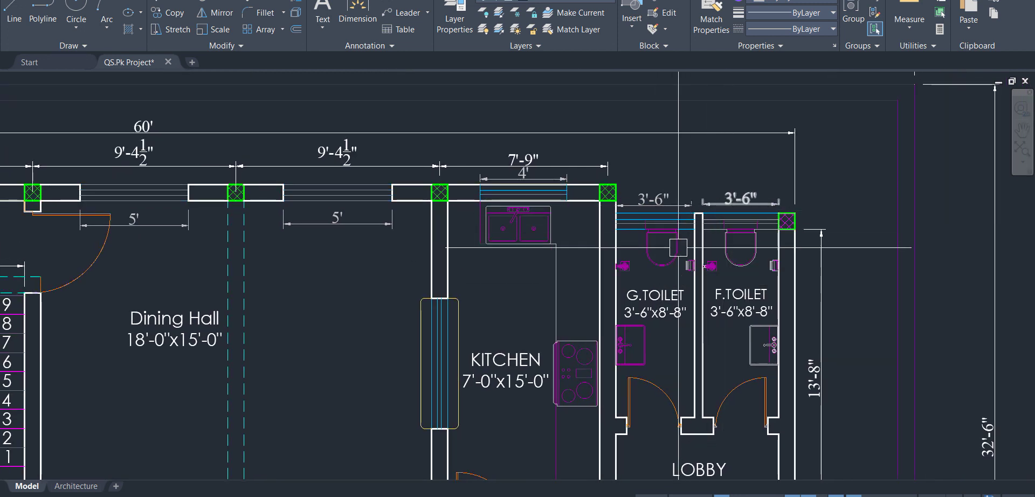
scroll(690, 199, "down", 2)
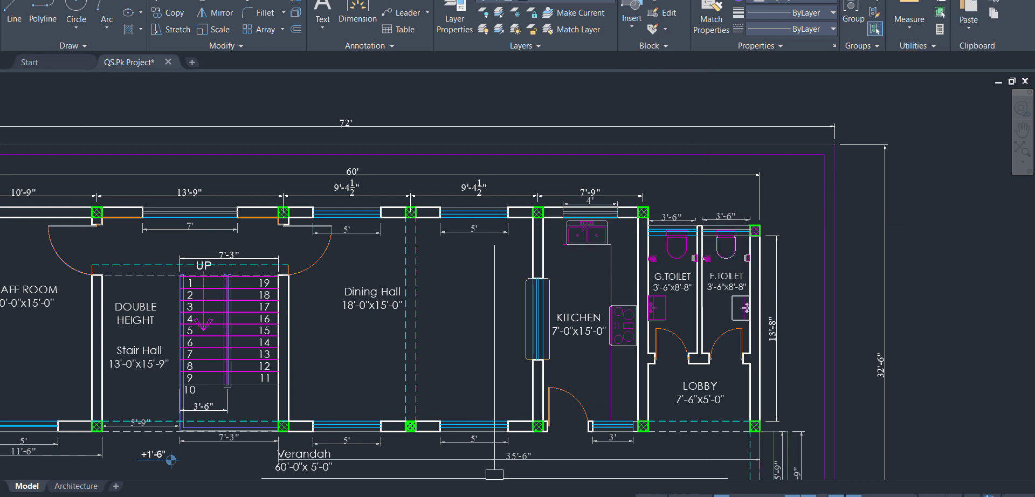
Step: Inspect the row 19 Window's length and height in Excel, and check it in AutoCAD against the kitchen windows on the ground floor plan
key("alt+Tab")
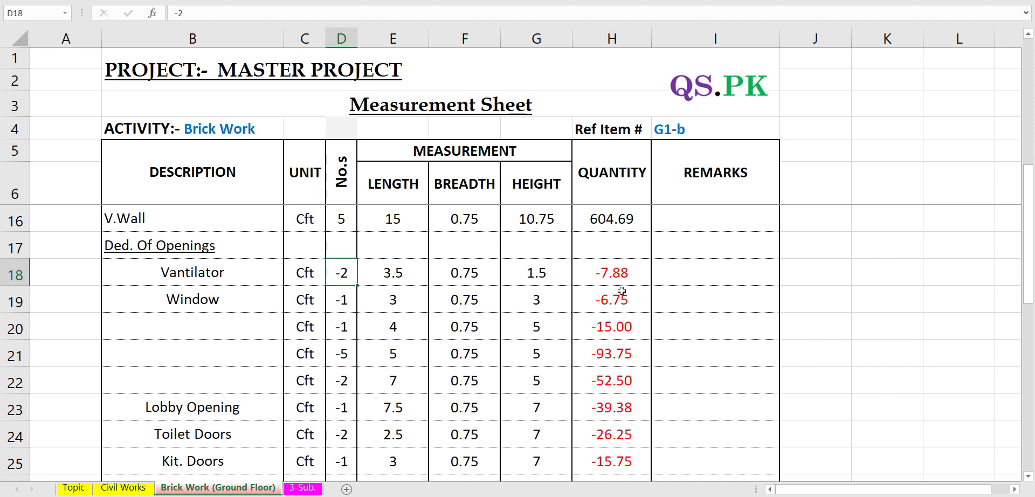
left_click(262, 305)
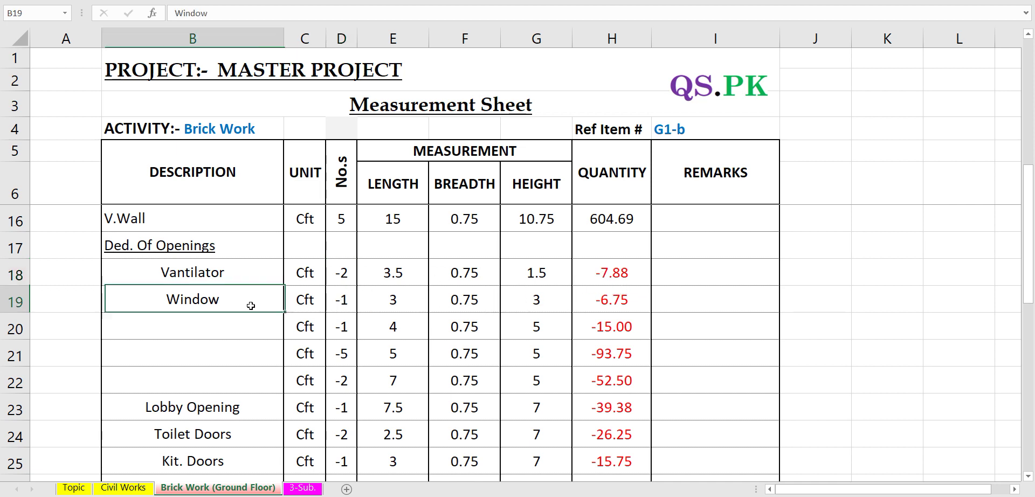
left_click(383, 303)
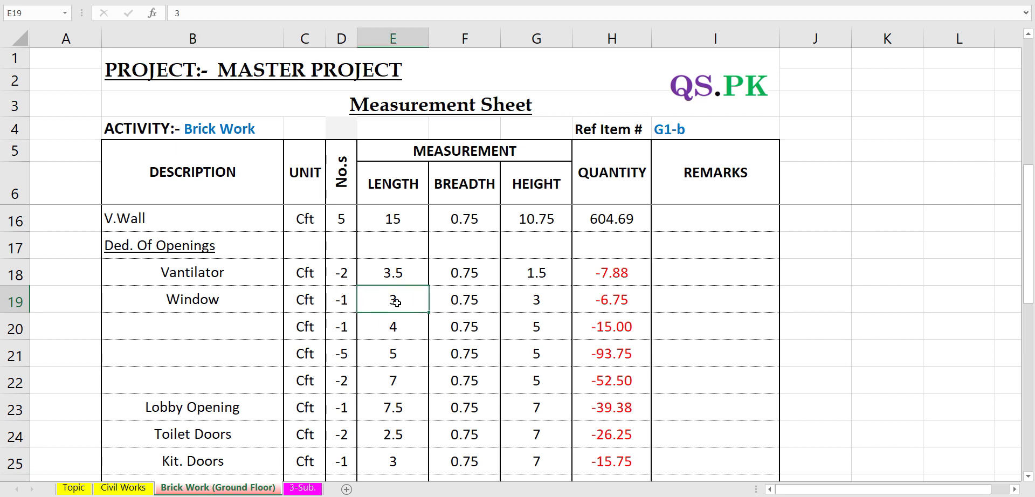
left_click(541, 304)
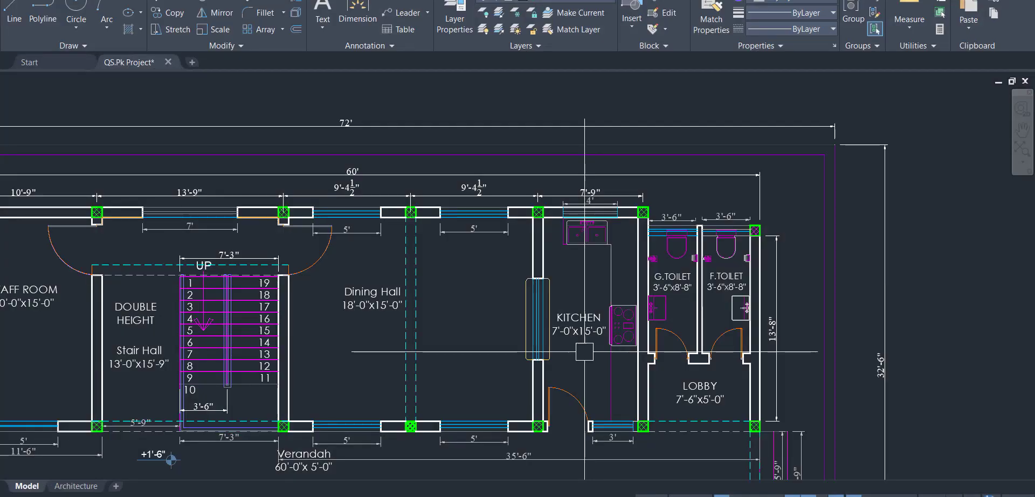
scroll(490, 450, "up", 3)
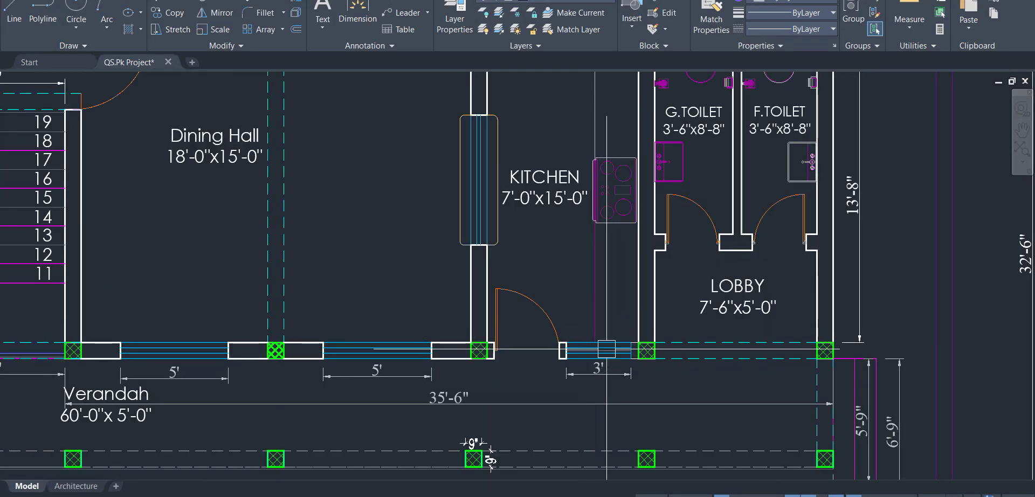
scroll(590, 365, "down", 2)
scroll(615, 147, "up", 2)
scroll(615, 147, "up", 3)
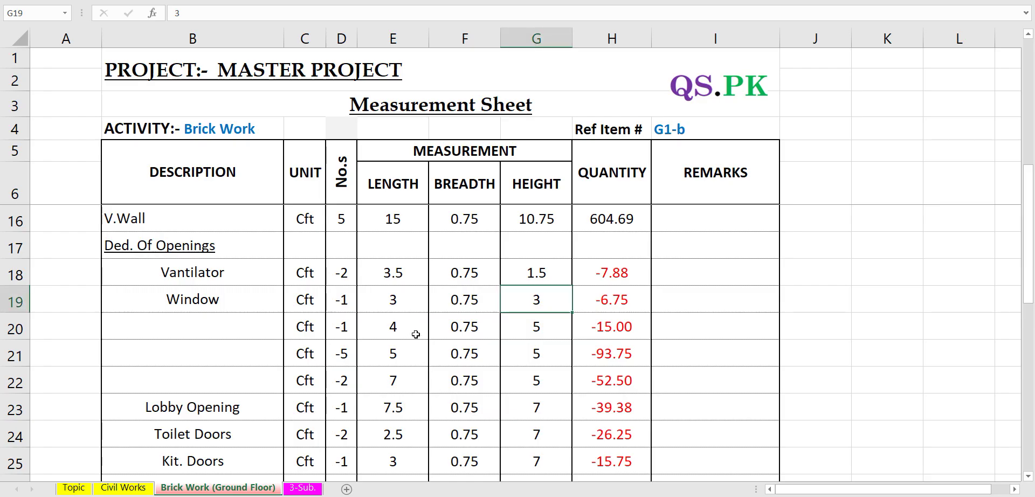
Step: Inspect the row 20 window's height and count and the row 21 count, and check them against the windows on the AutoCAD plan
left_click(532, 332)
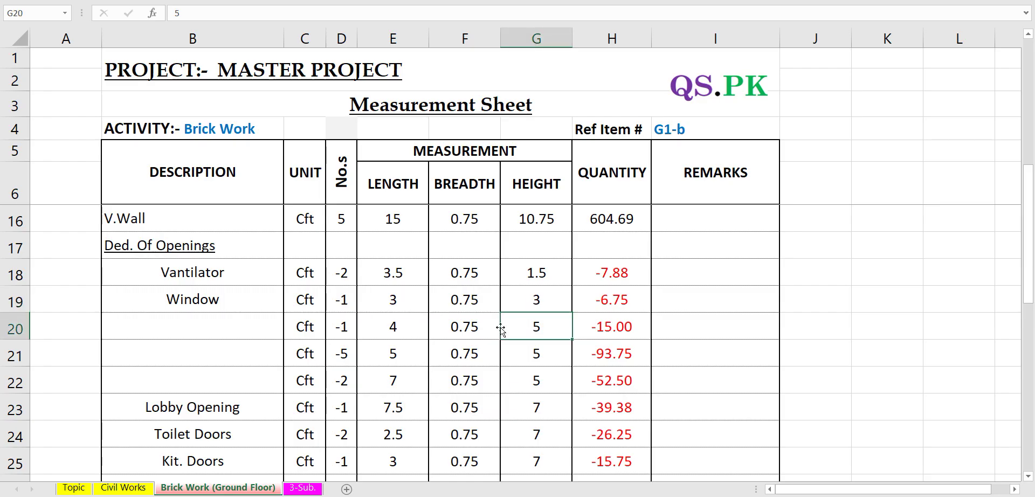
left_click(354, 327)
left_click(350, 353)
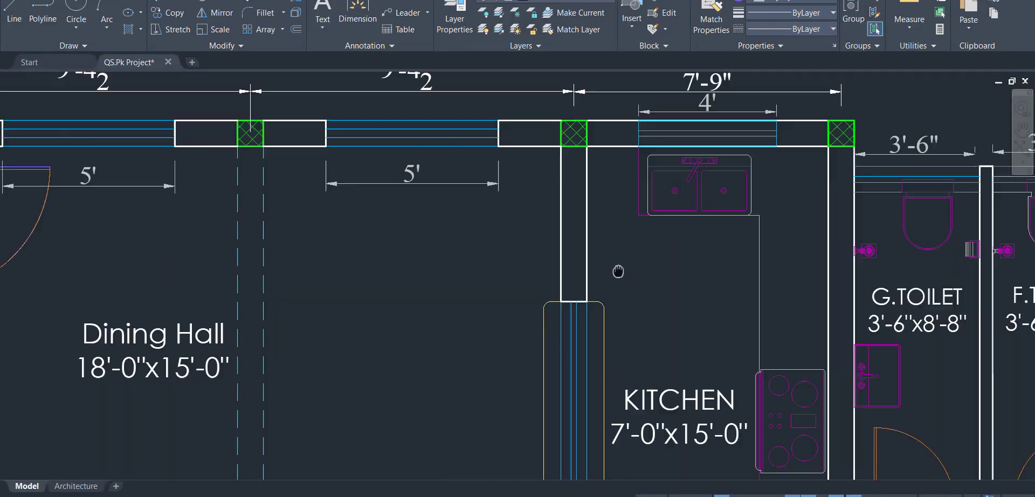
scroll(633, 254, "down", 3)
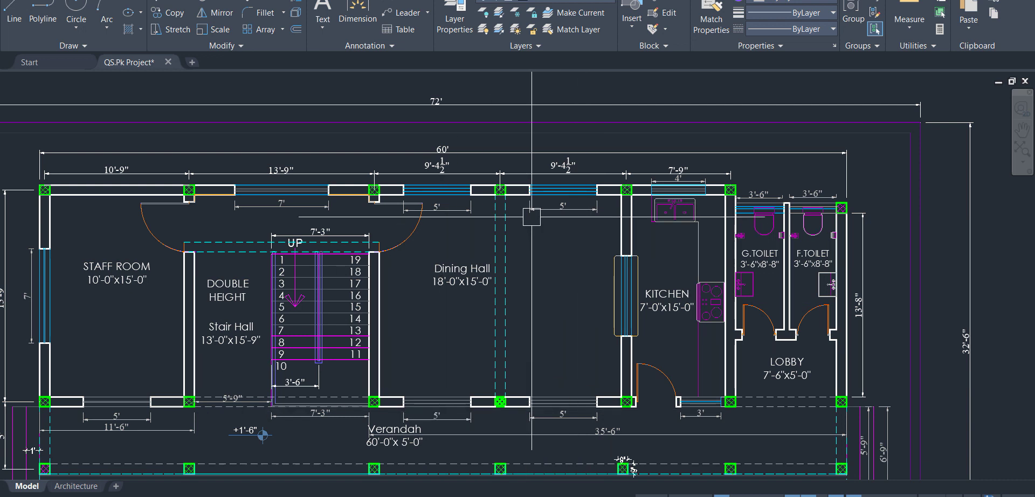
left_click_drag(478, 309, 527, 297)
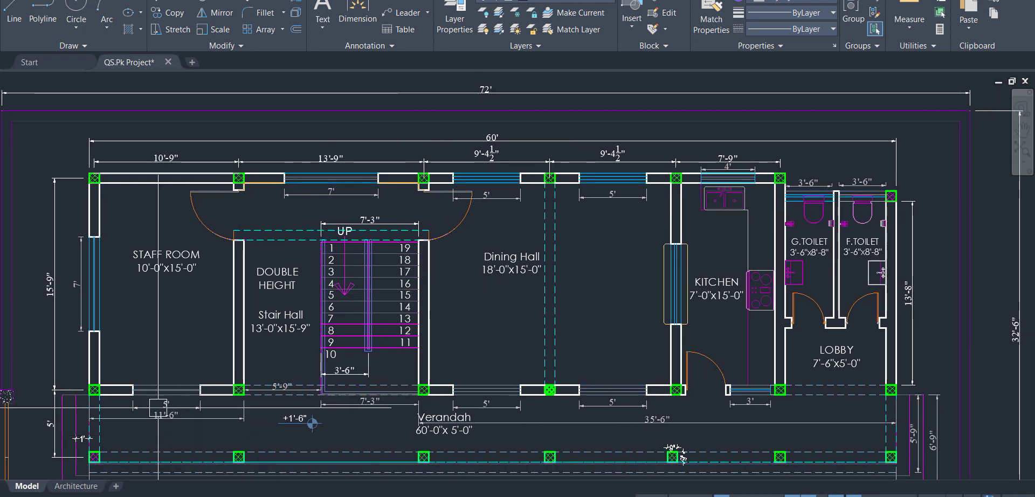
scroll(135, 404, "up", 2)
scroll(145, 403, "down", 2)
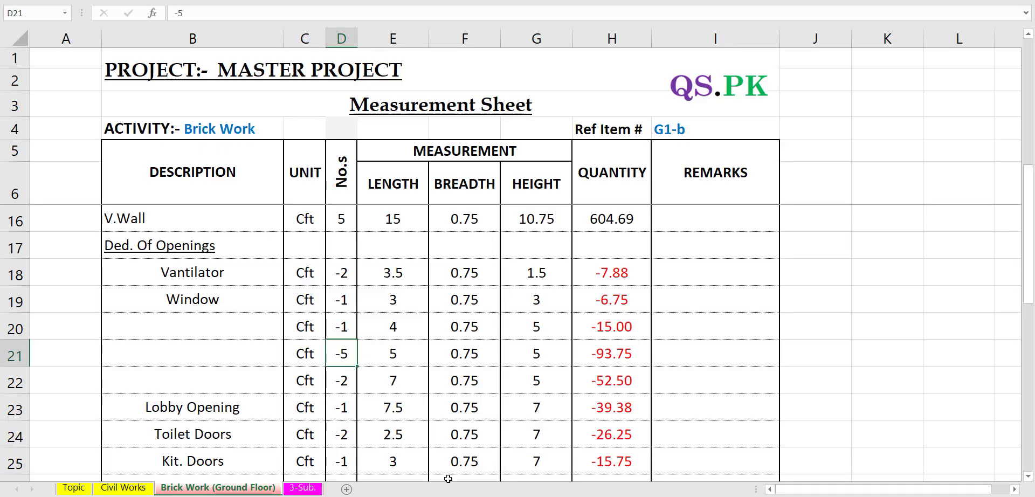
Step: Inspect the length, breadth and height of the row 21 window deduction in Excel
left_click(384, 359)
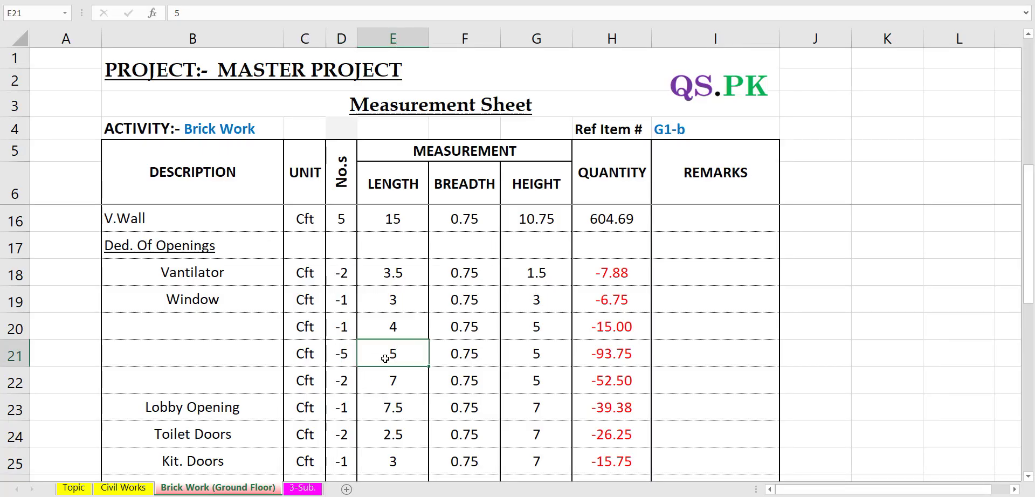
left_click(460, 354)
left_click(538, 358)
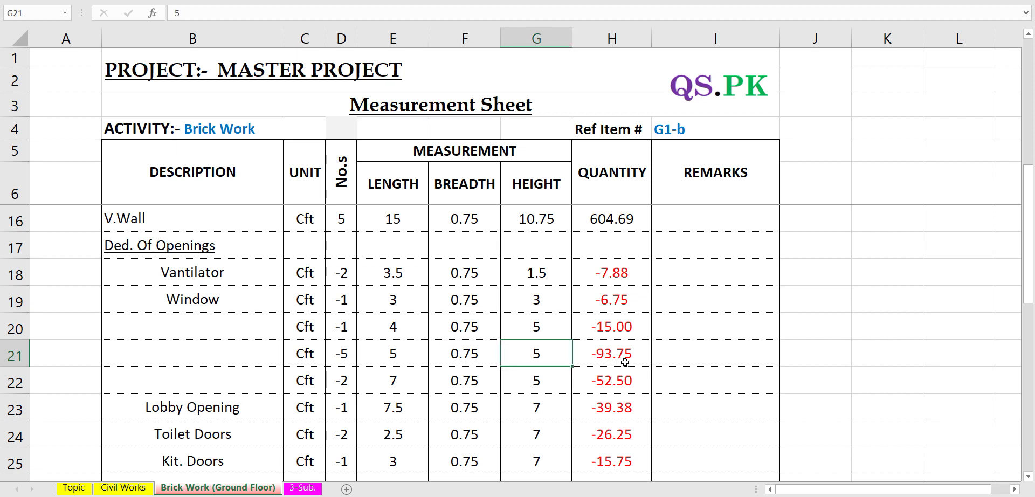
Step: Inspect the row 22 window count, and check it in AutoCAD against the 7' windows of the staff room and stair hall
left_click(352, 385)
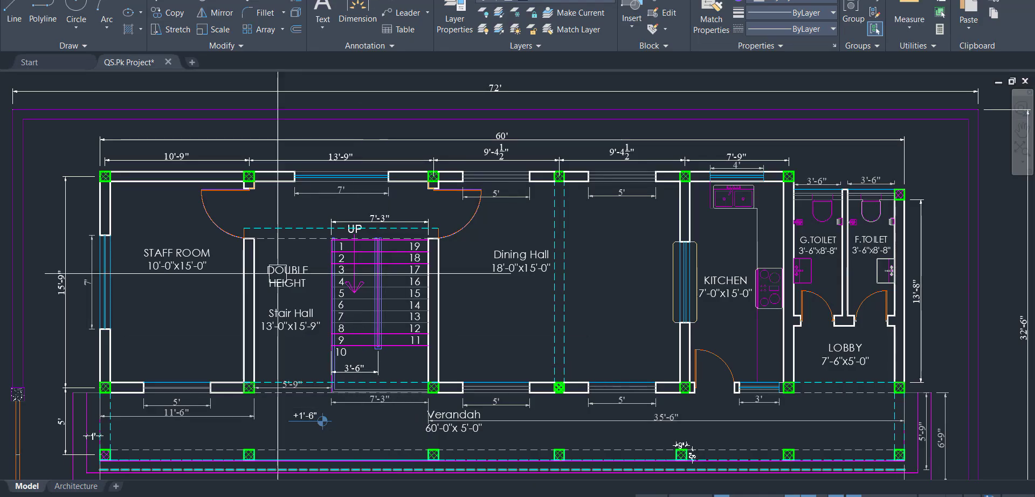
left_click_drag(209, 278, 221, 273)
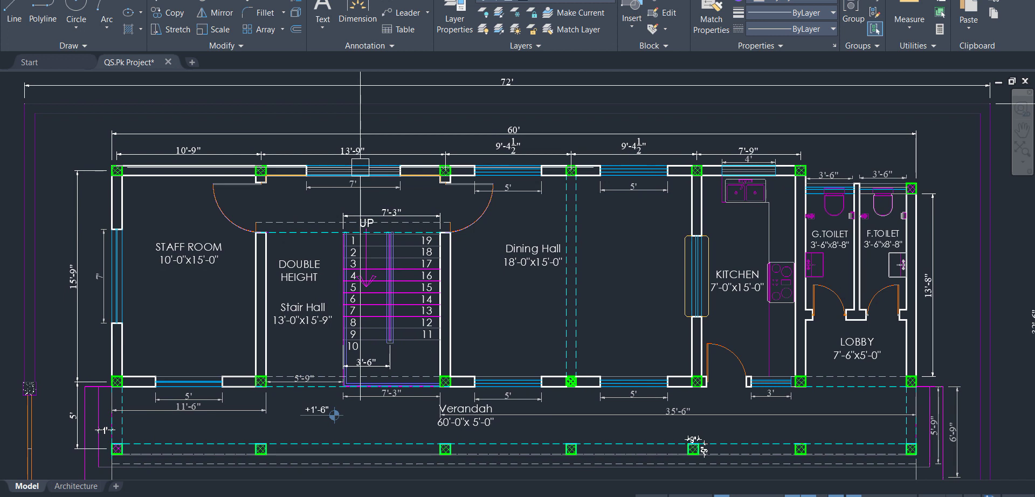
scroll(103, 286, "up", 6)
scroll(104, 287, "down", 3)
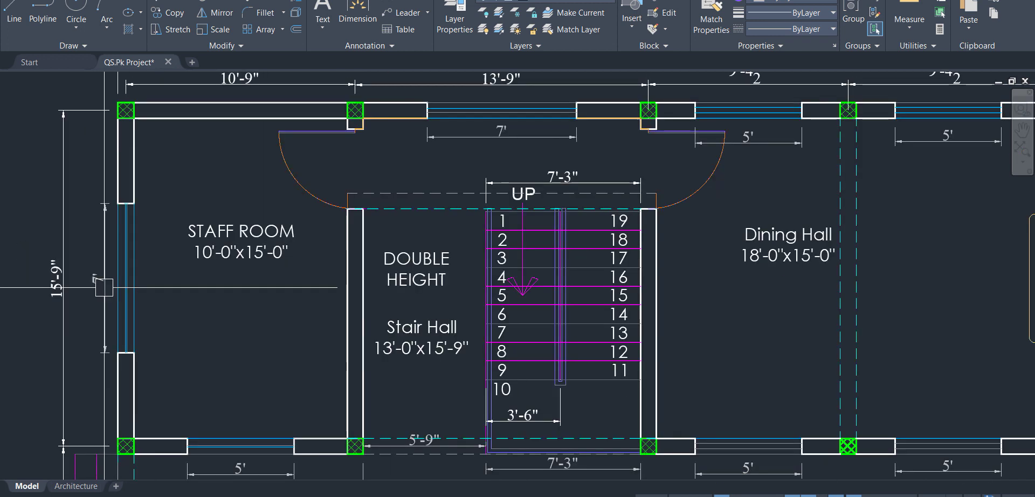
left_click_drag(454, 140, 443, 176)
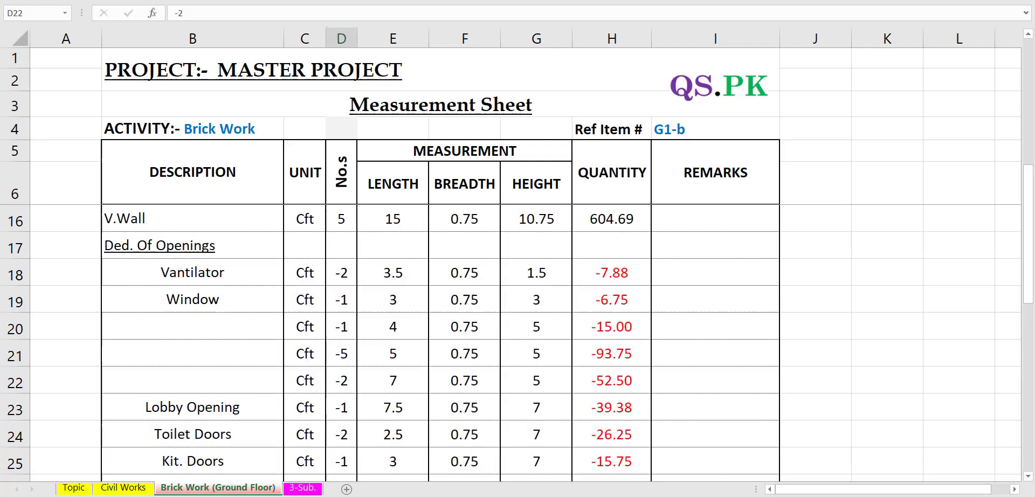
Step: Inspect the quantity formula of the row 22 window deduction in Excel without changing it
scroll(477, 356, "down", 1)
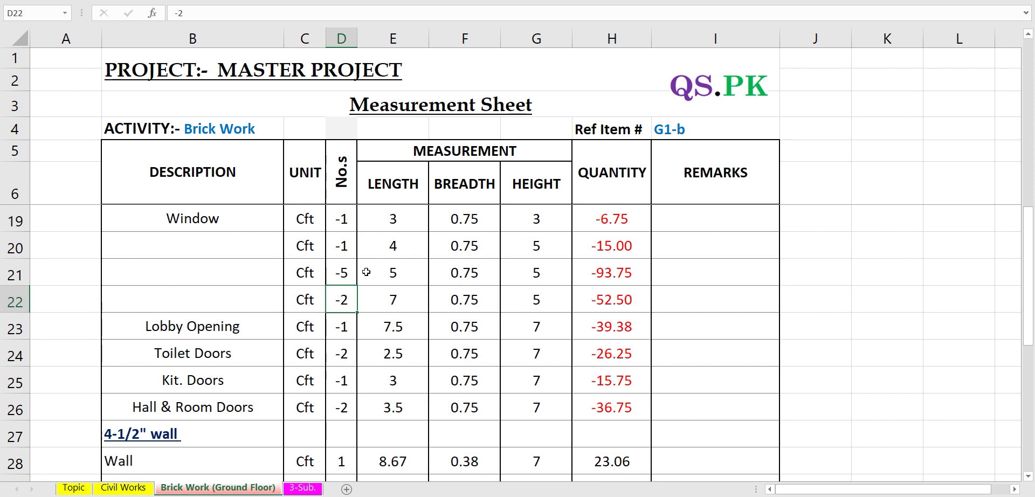
double_click(636, 300)
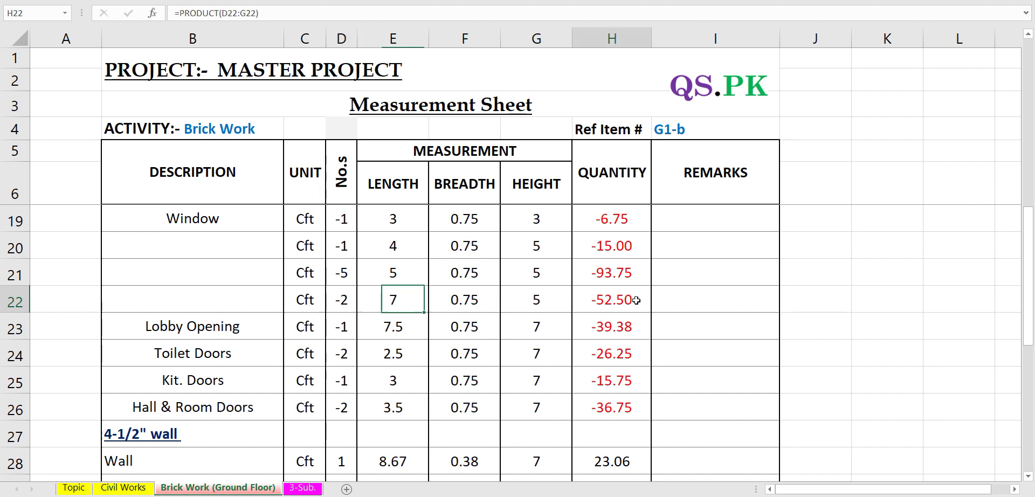
key("Return")
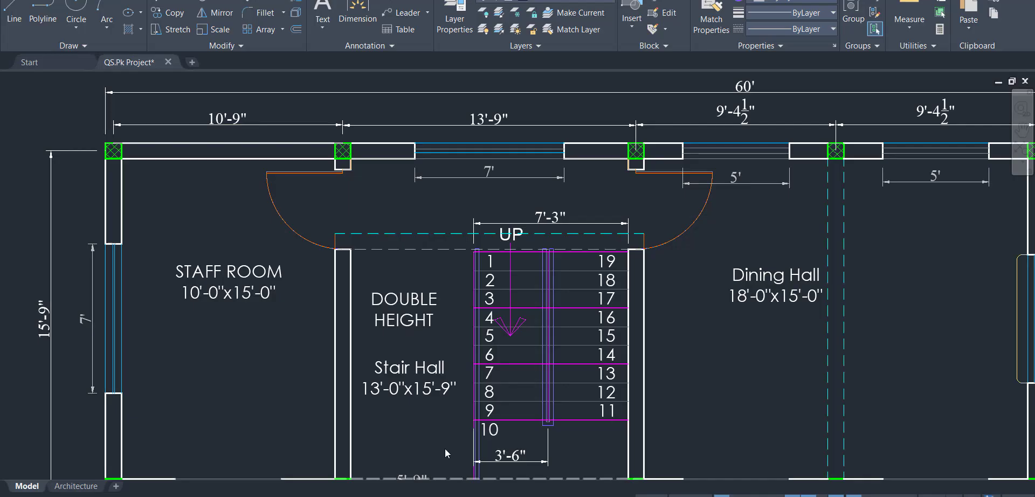
Step: Examine the lobby opening on the AutoCAD ground floor plan, and inspect the Lobby Opening height in row 23 of the Excel sheet
scroll(445, 449, "down", 5)
scroll(677, 350, "up", 3)
scroll(677, 350, "up", 5)
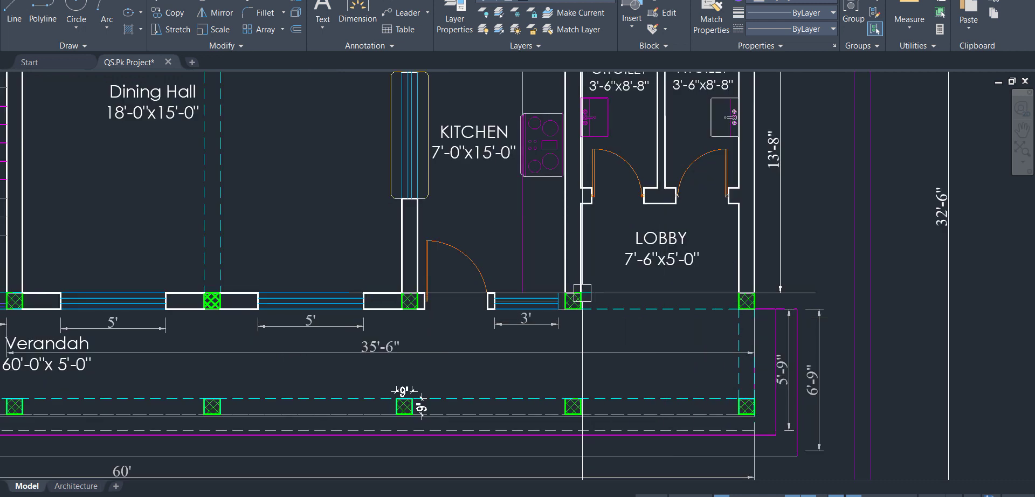
scroll(754, 309, "down", 6)
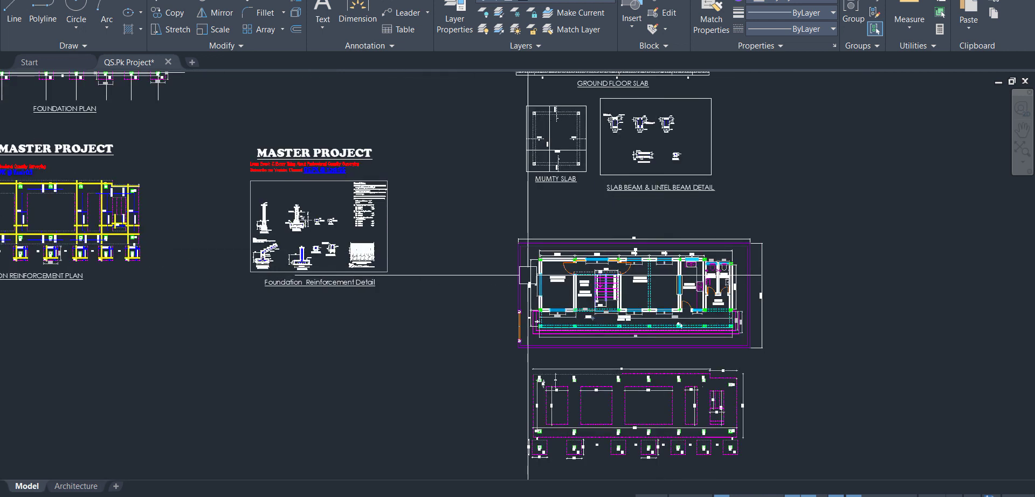
scroll(287, 319, "down", 2)
scroll(287, 320, "up", 6)
scroll(287, 320, "up", 4)
left_click_drag(384, 177, 402, 221)
scroll(369, 209, "up", 3)
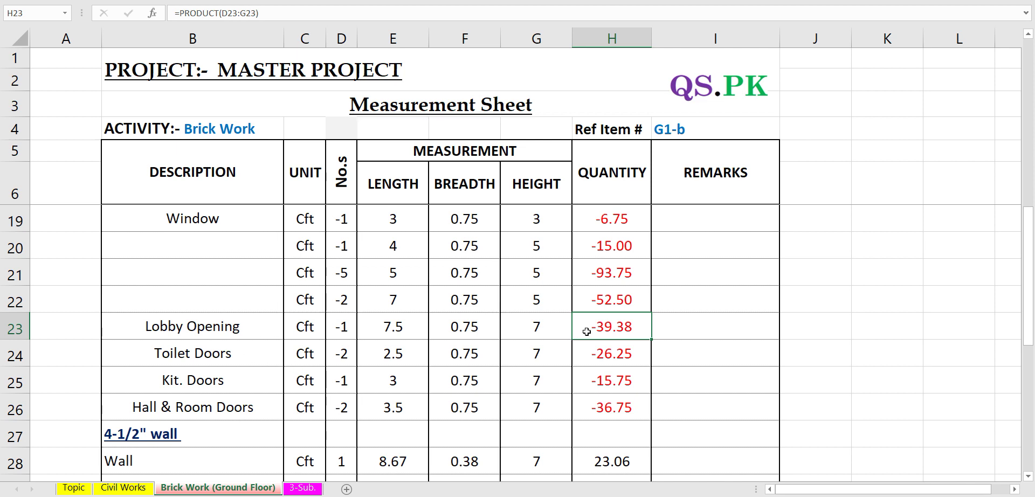
left_click(512, 327)
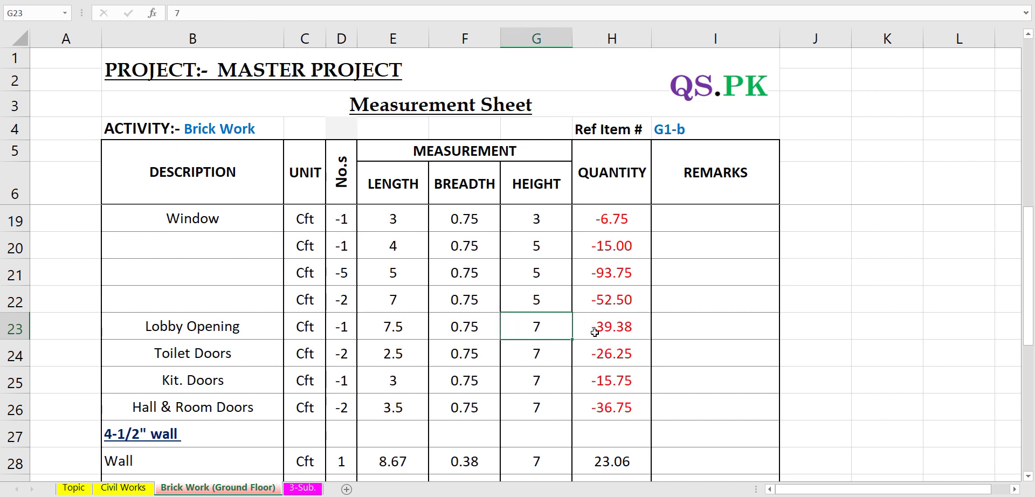
Step: From the Toilet Doors entry in Excel, switch to AutoCAD and add a linear dimension across the G.TOILET door opening on the plan
left_click(242, 352)
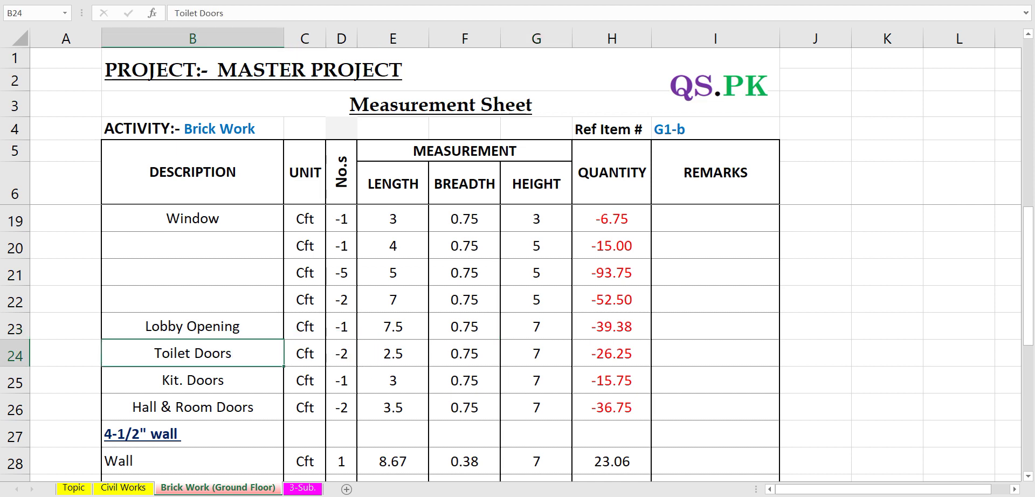
key("alt+Tab")
scroll(590, 340, "down", 5)
left_click_drag(755, 351, 406, 310)
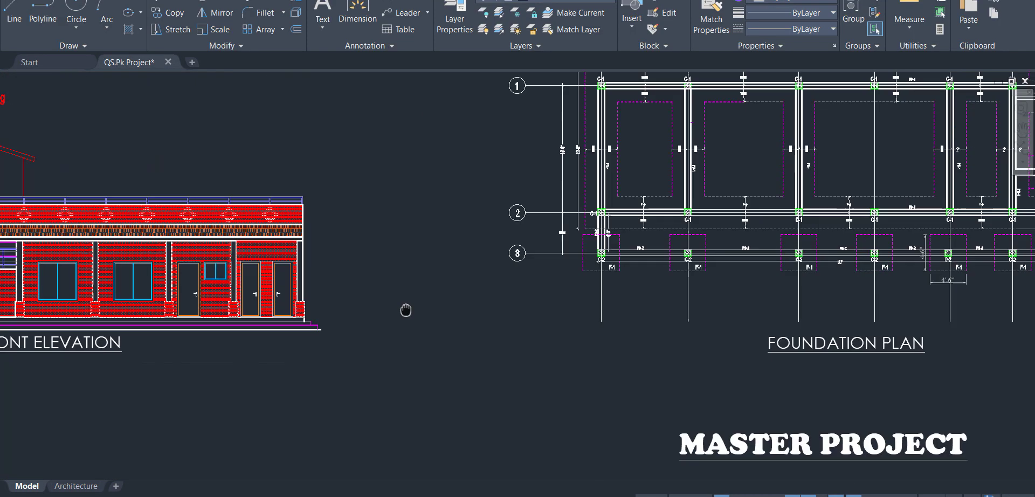
scroll(406, 310, "down", 6)
scroll(566, 413, "up", 8)
scroll(731, 410, "up", 4)
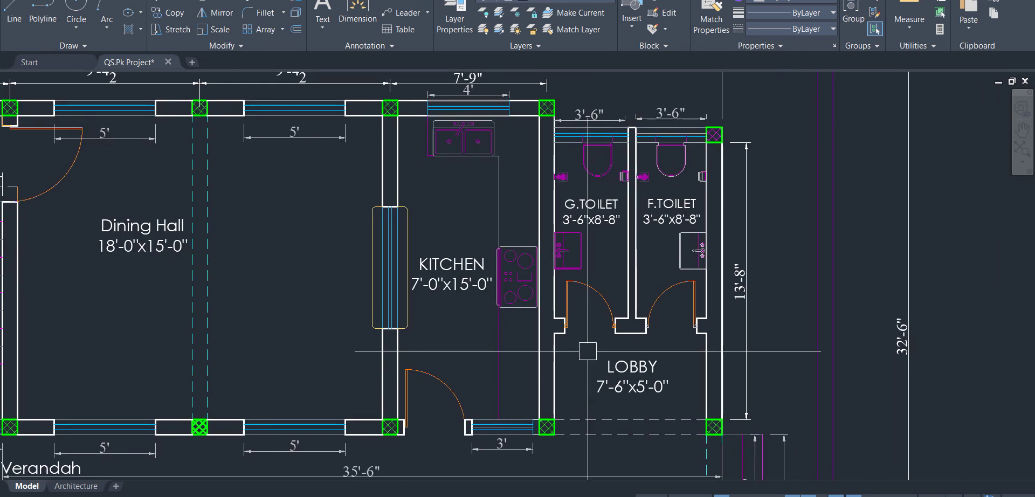
scroll(604, 329, "up", 3)
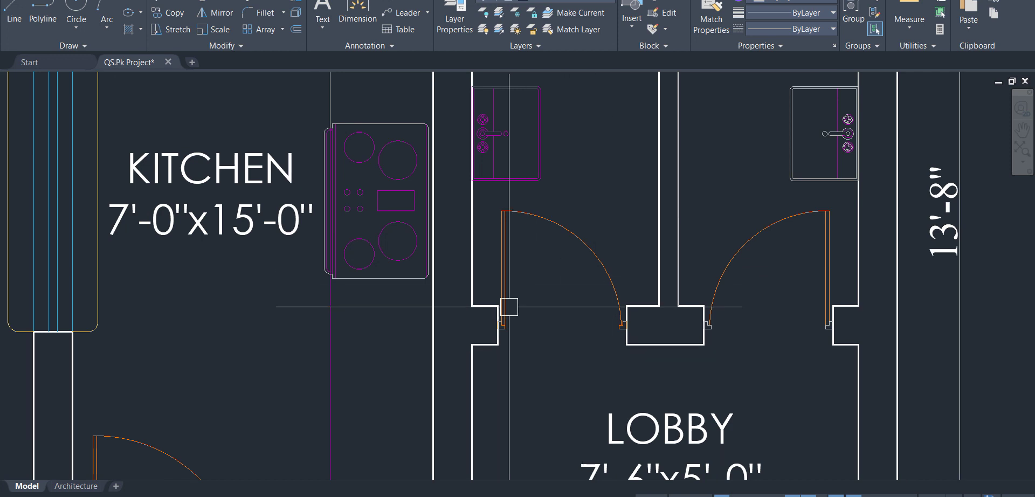
type("li")
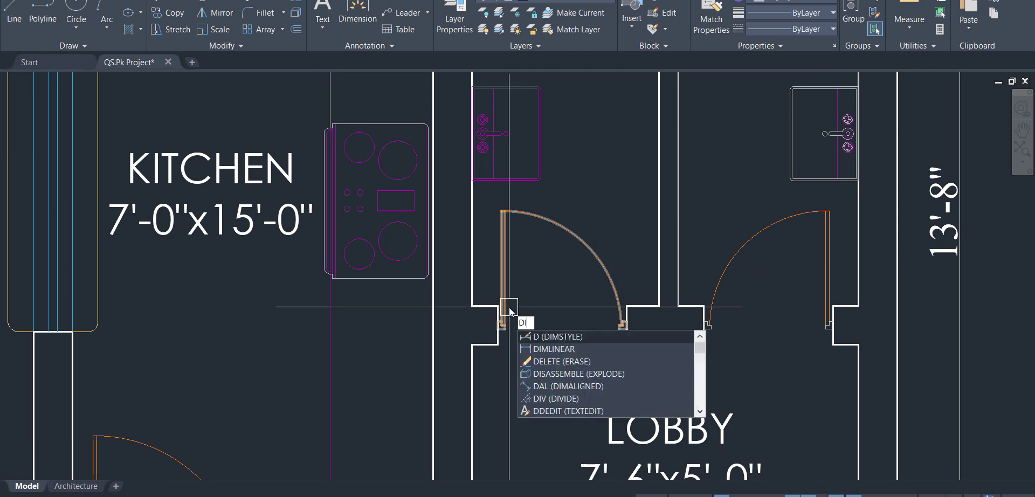
key("Return")
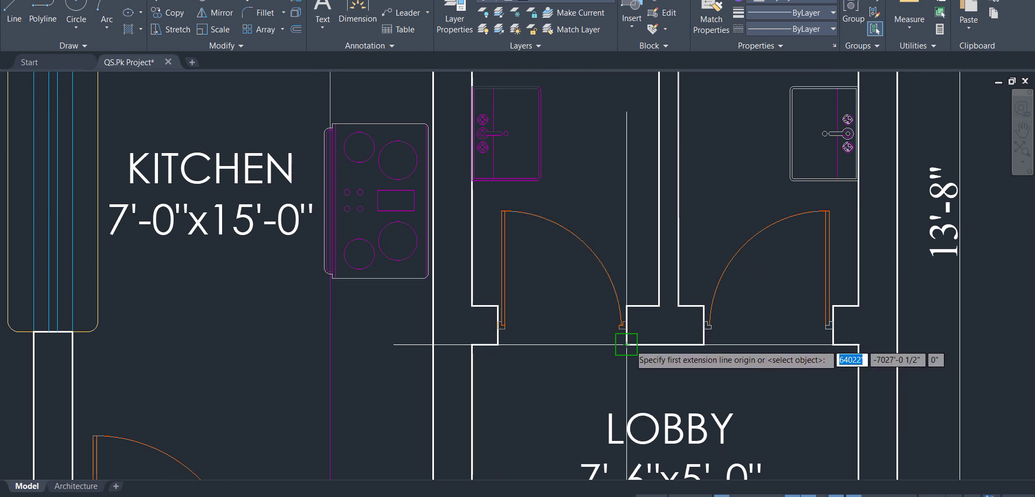
left_click(626, 345)
left_click(497, 345)
left_click(504, 360)
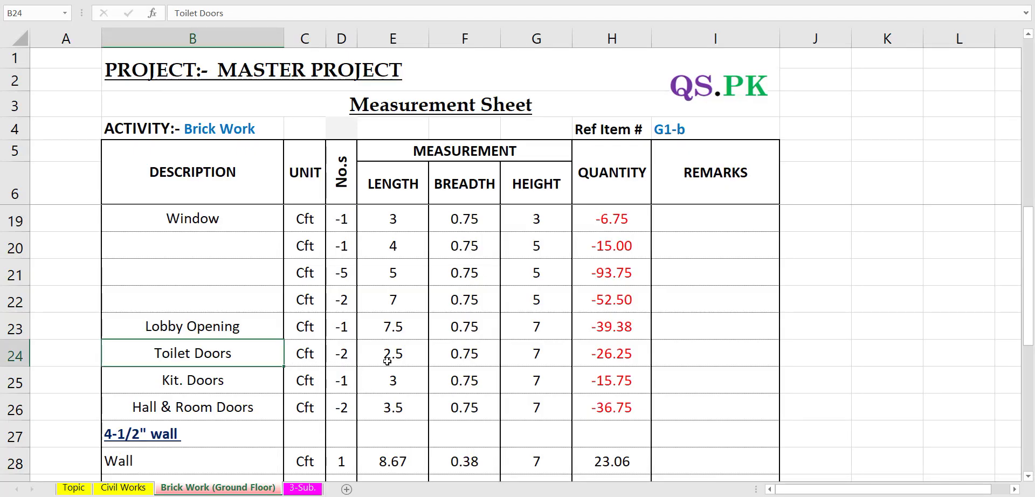
Step: Inspect the toilet doors' height and the kitchen door's length in Excel, and check the kitchen door on the AutoCAD plan
left_click(484, 380)
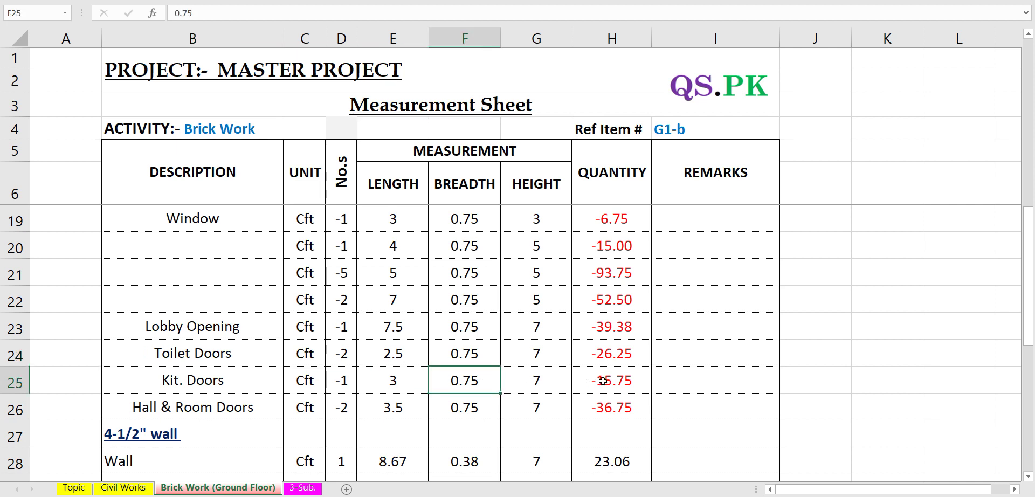
left_click(539, 356)
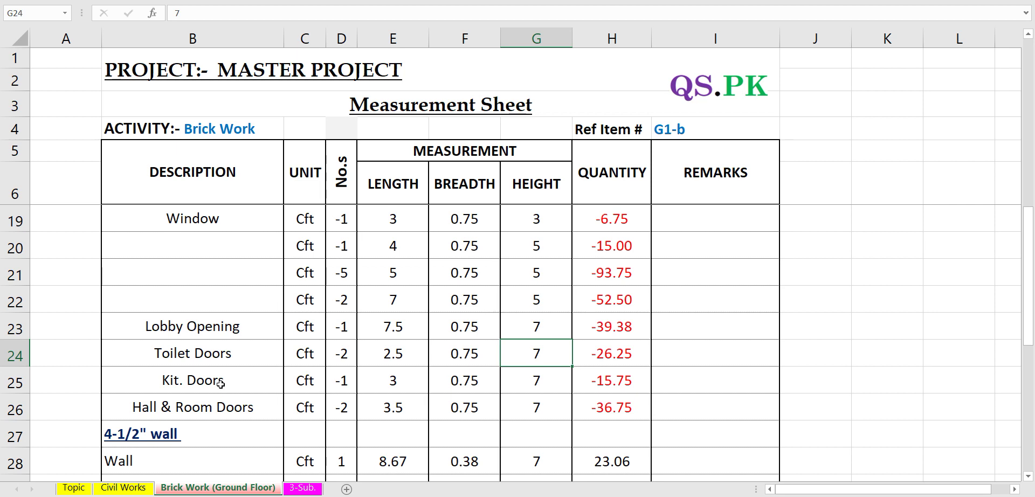
left_click(402, 386)
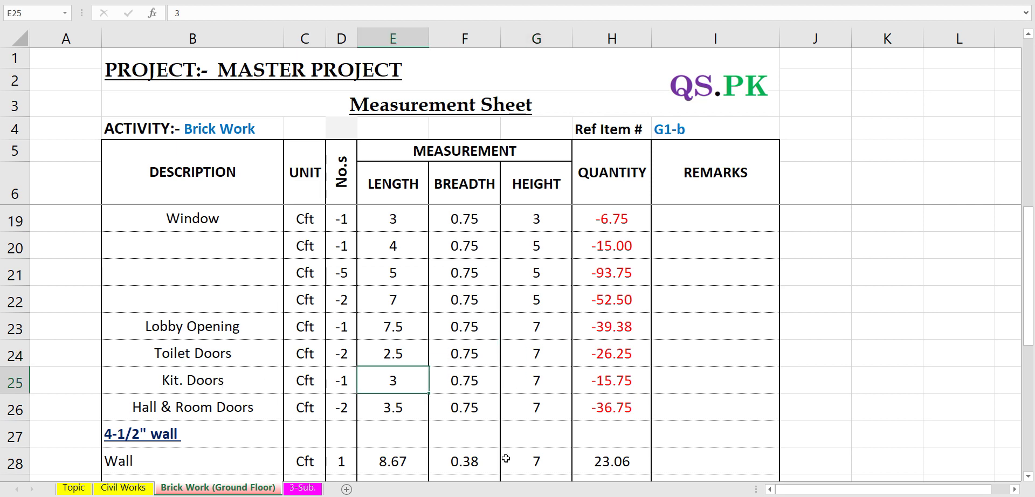
key("alt+Tab")
scroll(485, 404, "down", 2)
scroll(431, 377, "up", 3)
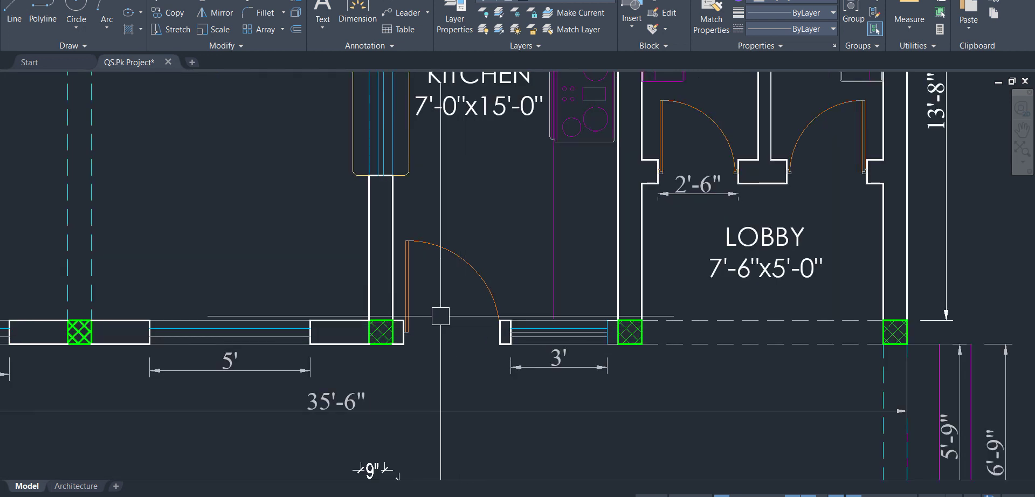
key("alt+Tab")
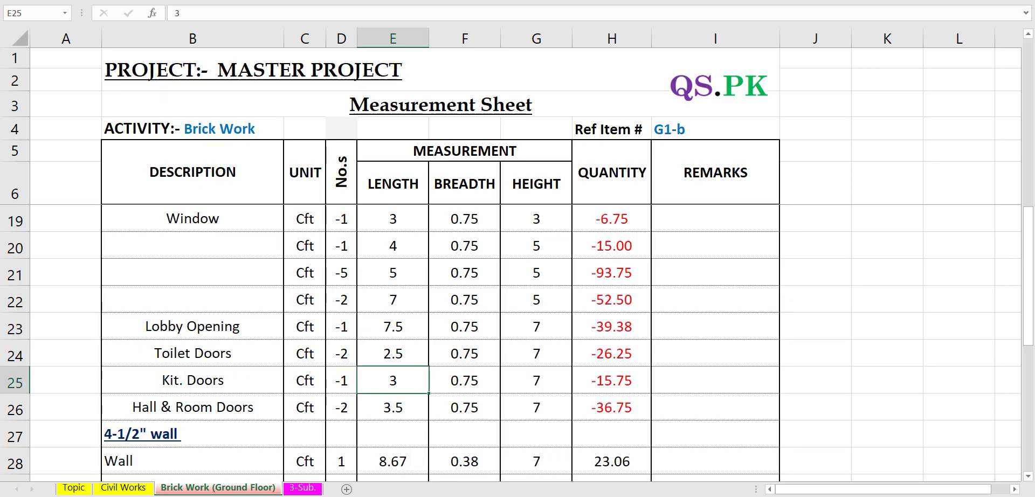
Step: Check the Hall & Room Doors count and height in Excel against the AutoCAD plan, and review the list of opening deductions
left_click(269, 417)
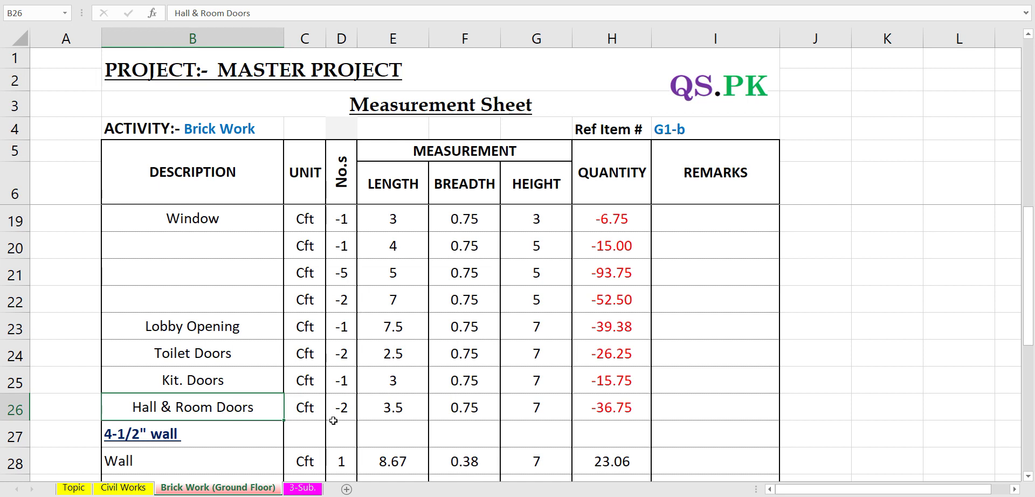
left_click(350, 410)
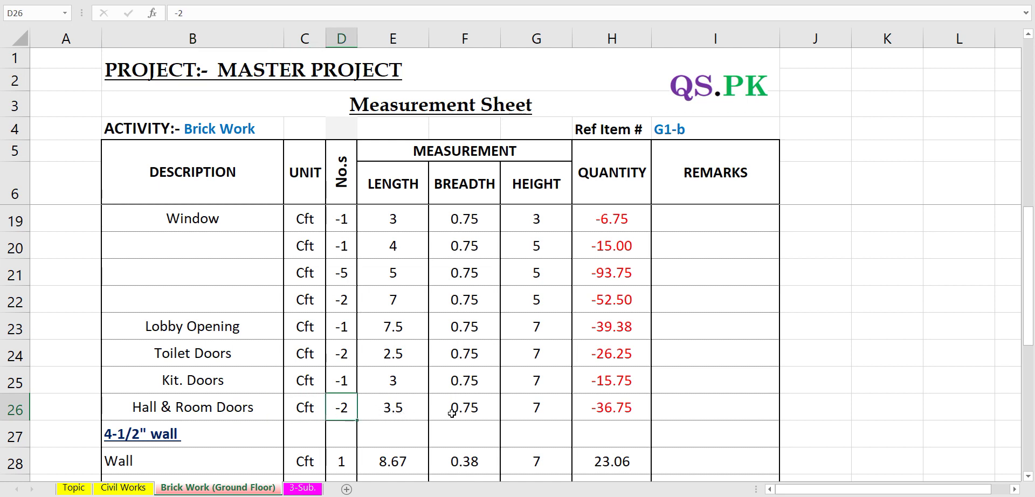
left_click(554, 411)
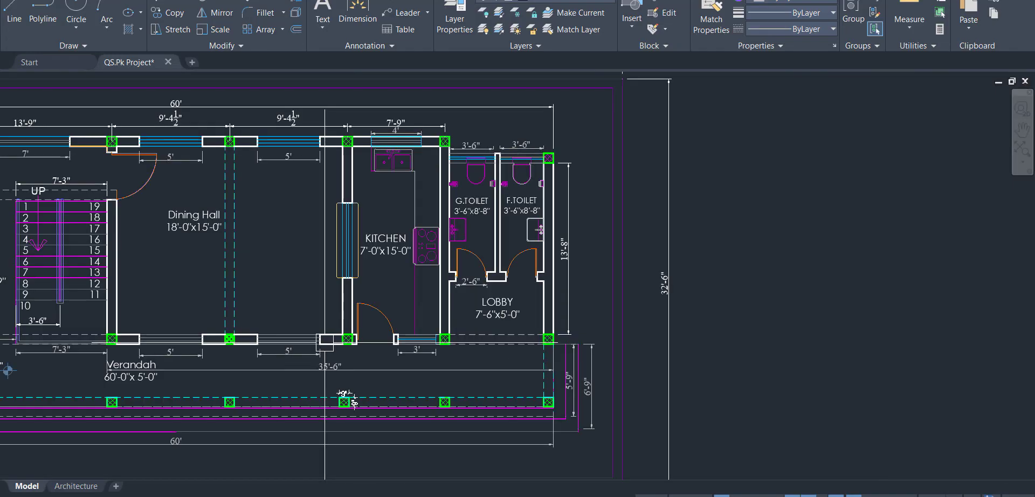
scroll(488, 227, "up", 3)
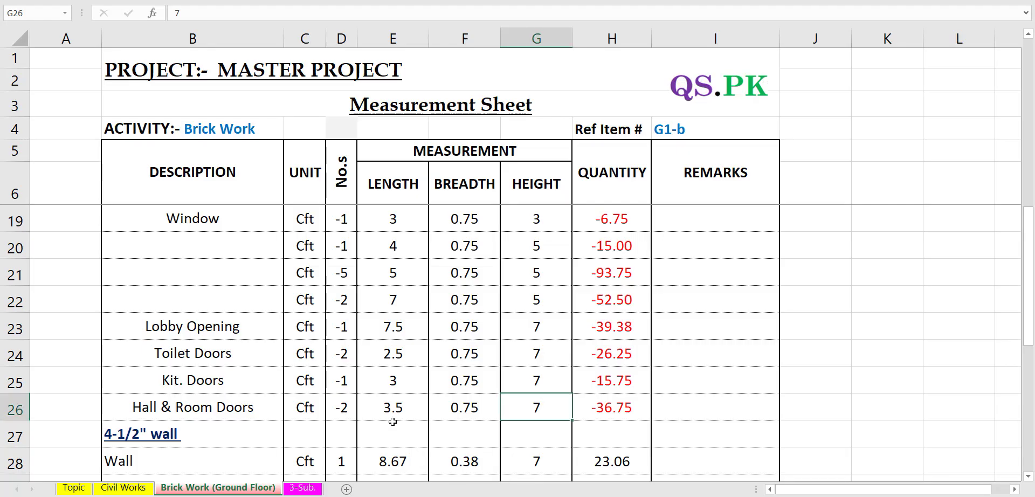
scroll(350, 408, "down", 2)
scroll(220, 249, "up", 3)
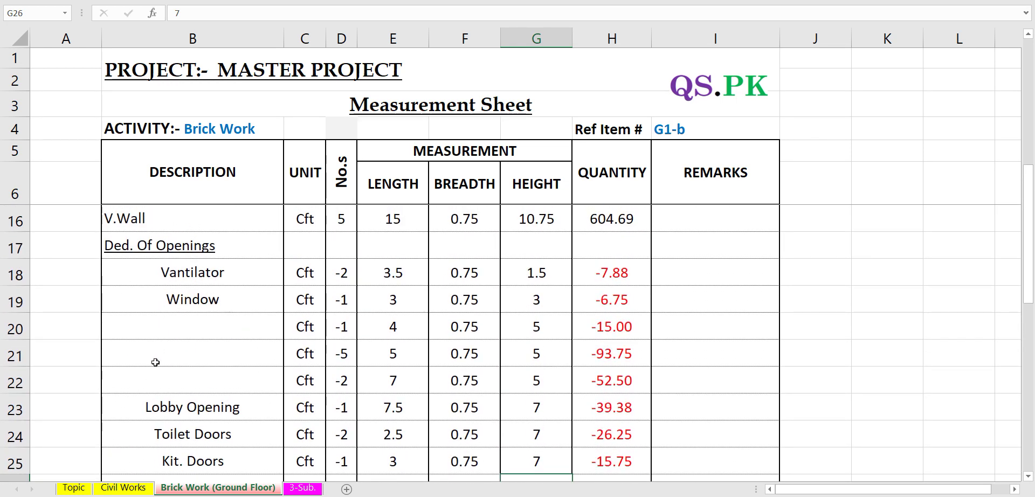
scroll(158, 352, "down", 1)
scroll(293, 396, "down", 1)
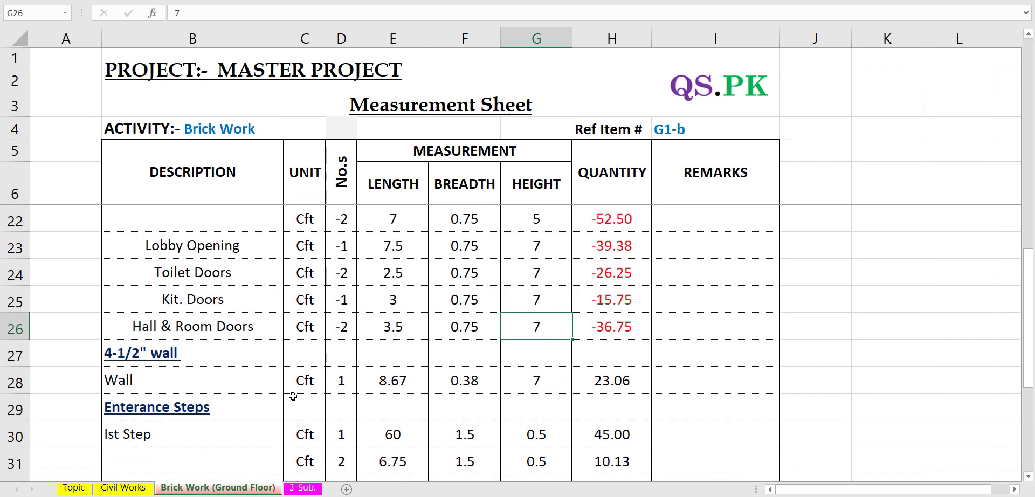
Step: Select the 4-1/2" wall entry in Excel, and locate the partition between the two toilets on the AutoCAD plan
left_click(215, 363)
left_click(222, 387)
key("alt+Tab")
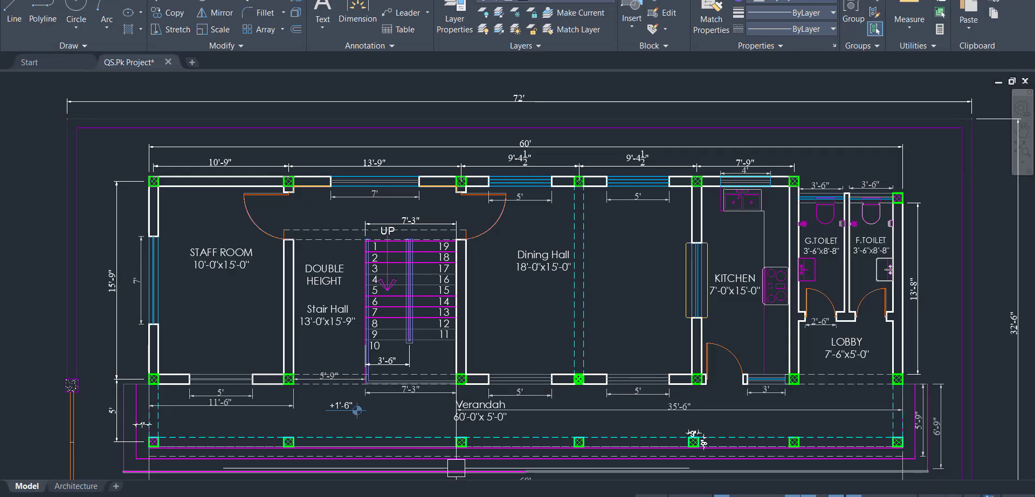
scroll(949, 300, "up", 3)
left_click_drag(781, 294, 754, 355)
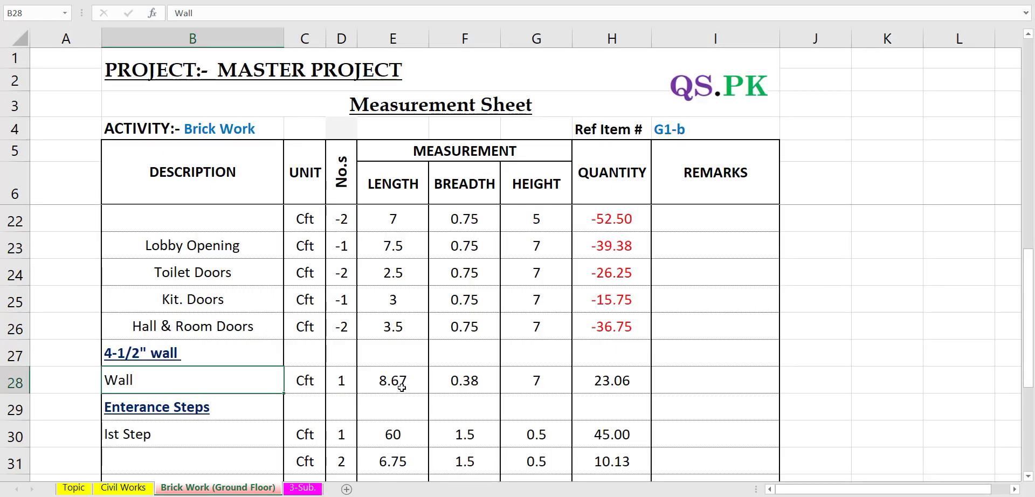
Step: Inspect the length, breadth, height and quantity formula of the 4-1/2" wall in Excel row 28 without changing them
left_click(402, 388)
left_click(474, 380)
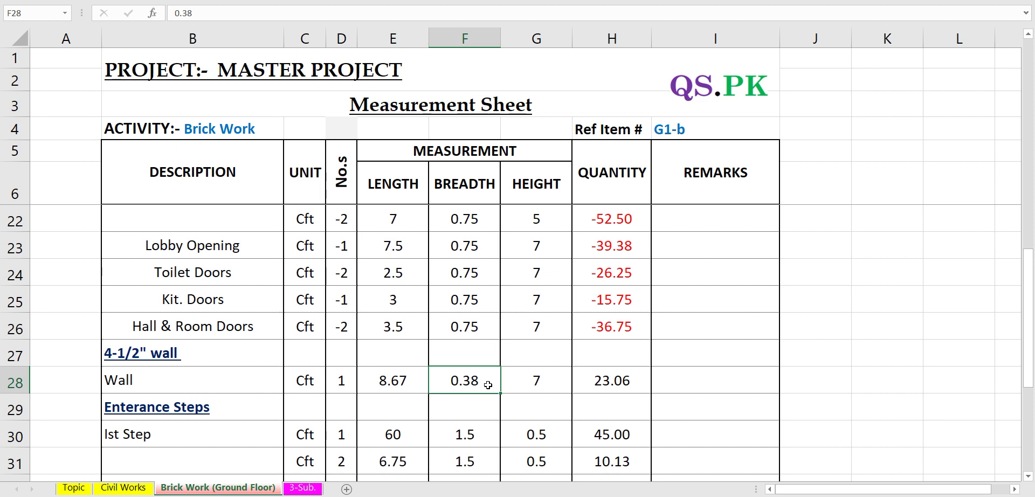
left_click(533, 382)
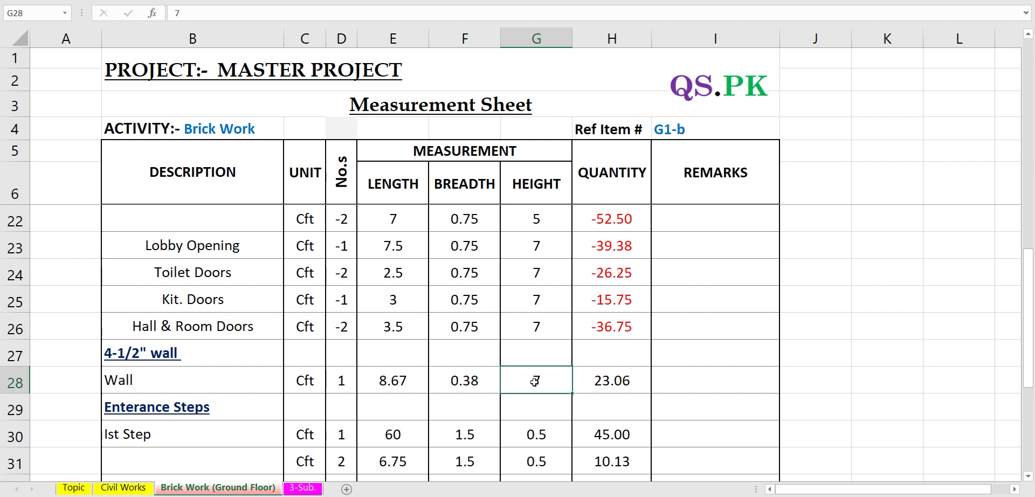
scroll(546, 385, "down", 1)
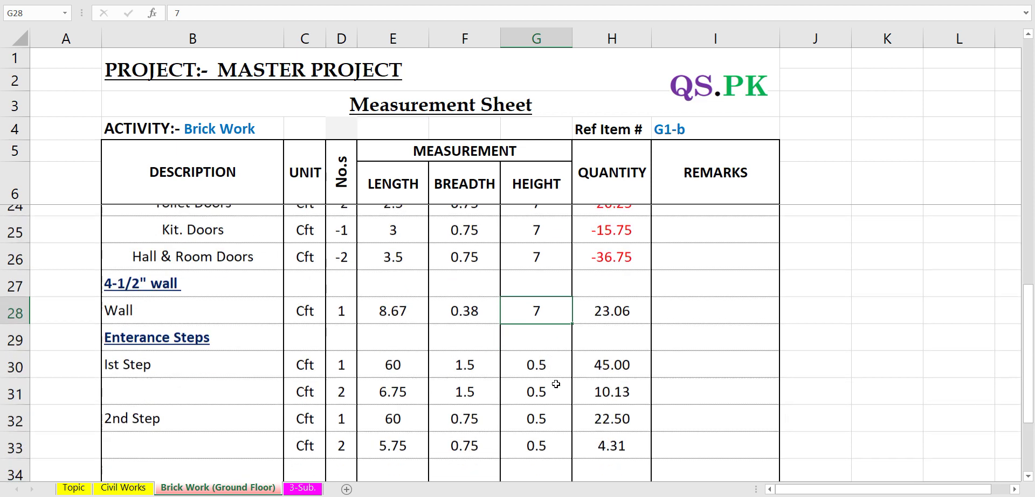
left_click(620, 300)
double_click(619, 300)
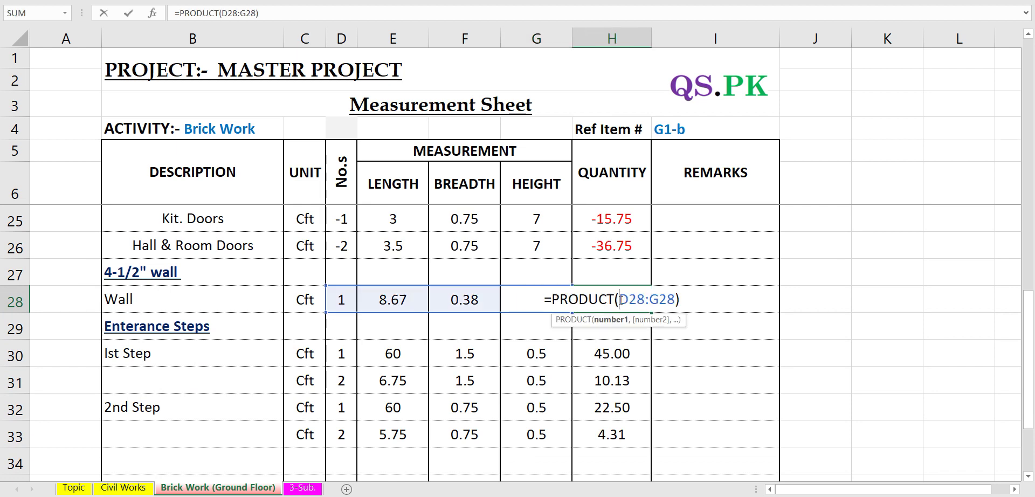
key("Return")
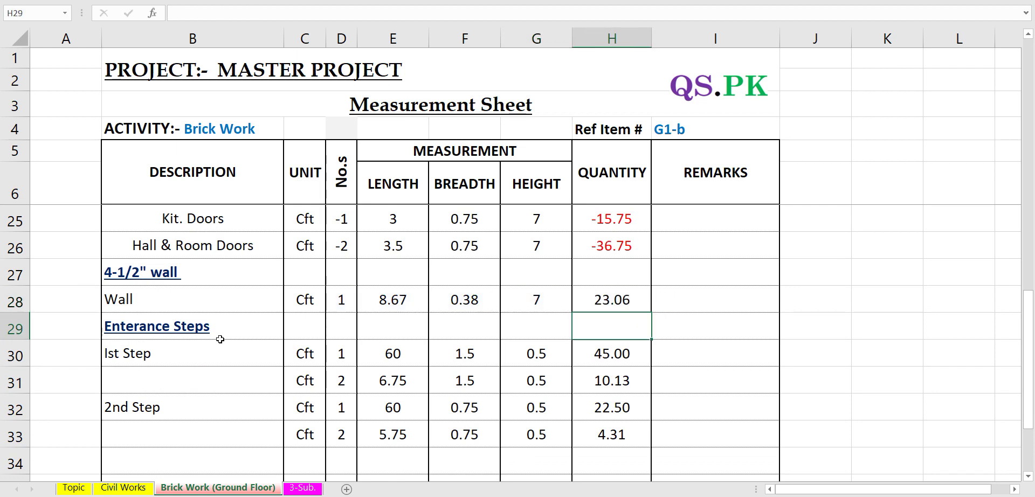
Step: Select the Enterance Steps heading in Excel, and examine the entrance steps in AutoCAD on the ground floor plan and in Section B-B
left_click(207, 328)
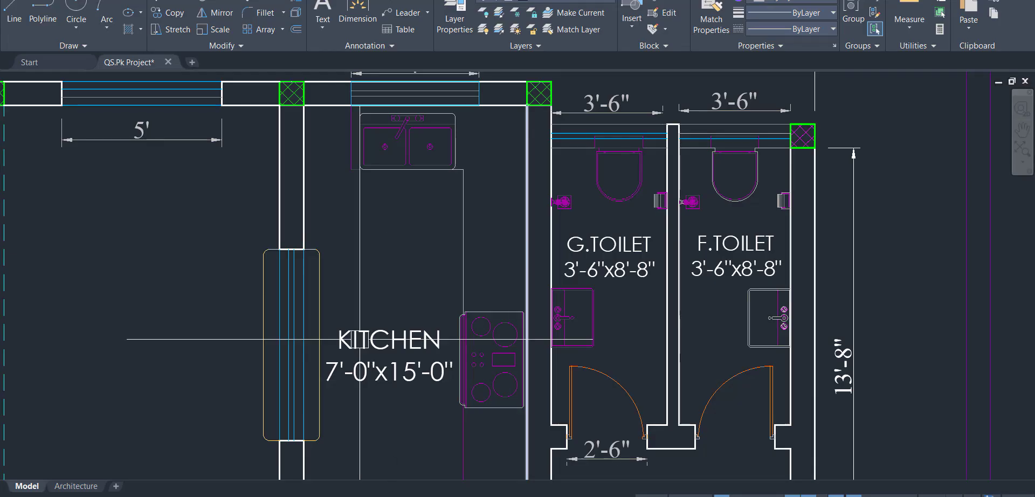
scroll(393, 197, "down", 5)
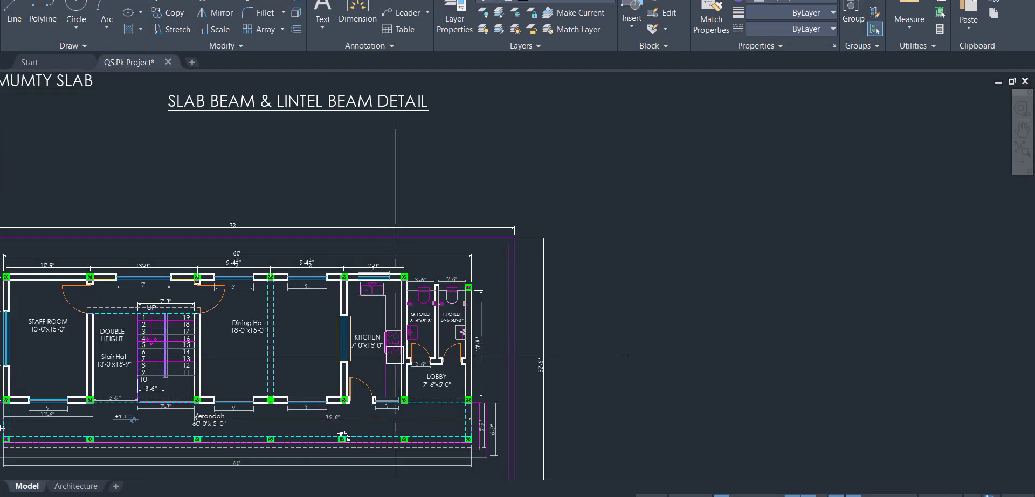
scroll(329, 372, "up", 2)
scroll(328, 372, "up", 3)
scroll(360, 334, "down", 6)
left_click_drag(361, 334, 1026, 460)
scroll(204, 280, "up", 10)
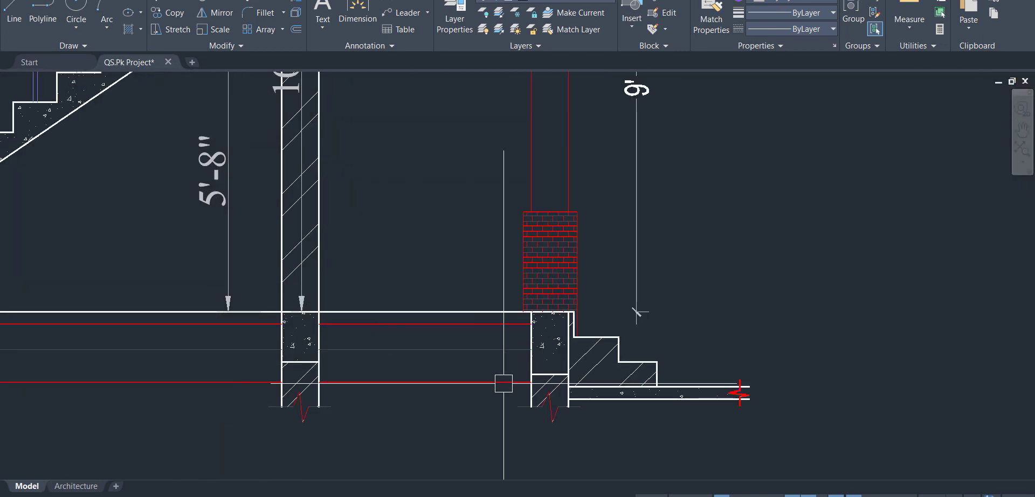
scroll(485, 296, "up", 3)
left_click_drag(647, 342, 523, 323)
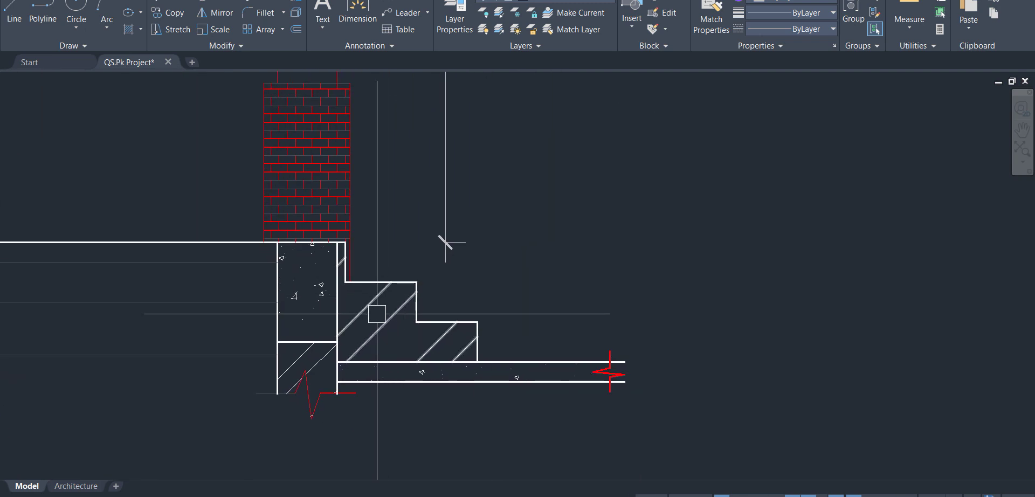
scroll(560, 348, "down", 6)
scroll(627, 364, "up", 5)
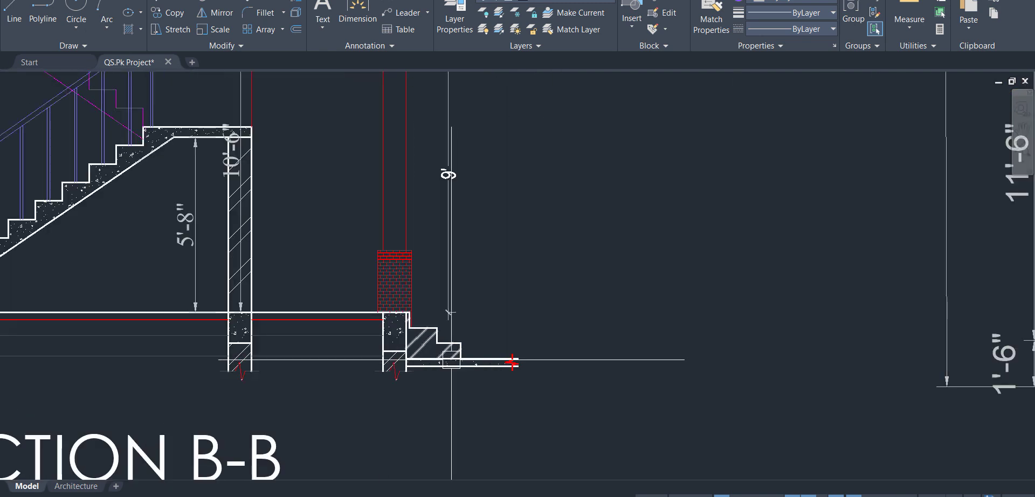
scroll(431, 343, "up", 4)
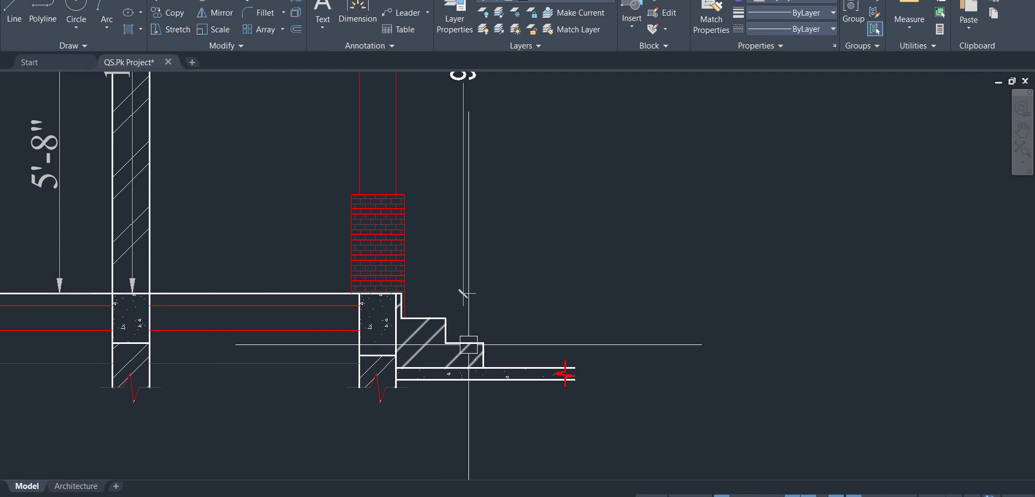
Step: Examine the entrance steps in Section B-B, and trace the step lines along the verandah's full front on the ground floor plan
mouse_move(460, 365)
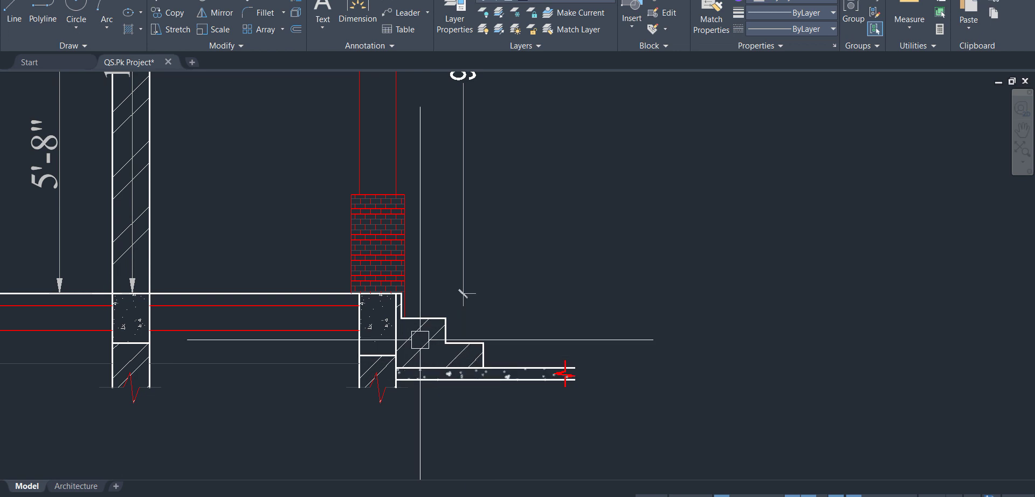
scroll(433, 305, "down", 5)
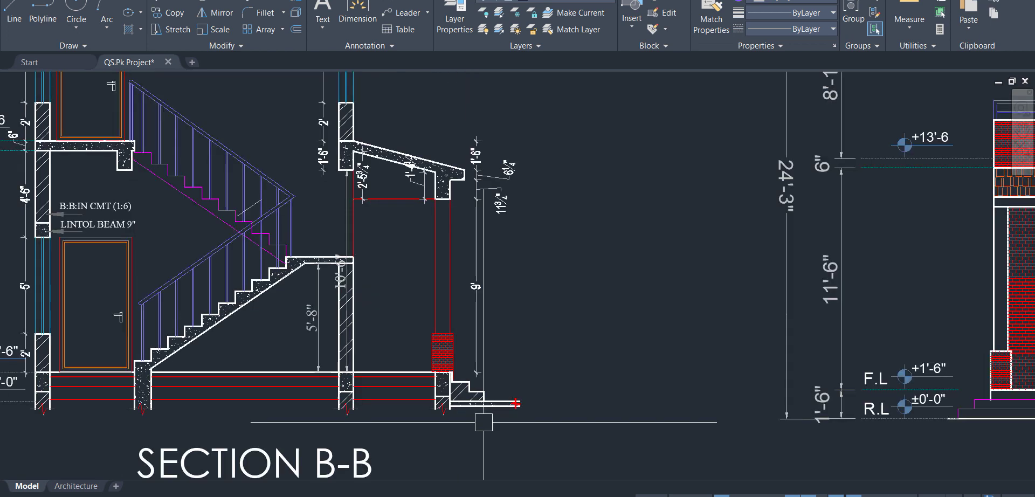
scroll(590, 364, "down", 2)
scroll(590, 364, "down", 3)
scroll(863, 440, "up", 4)
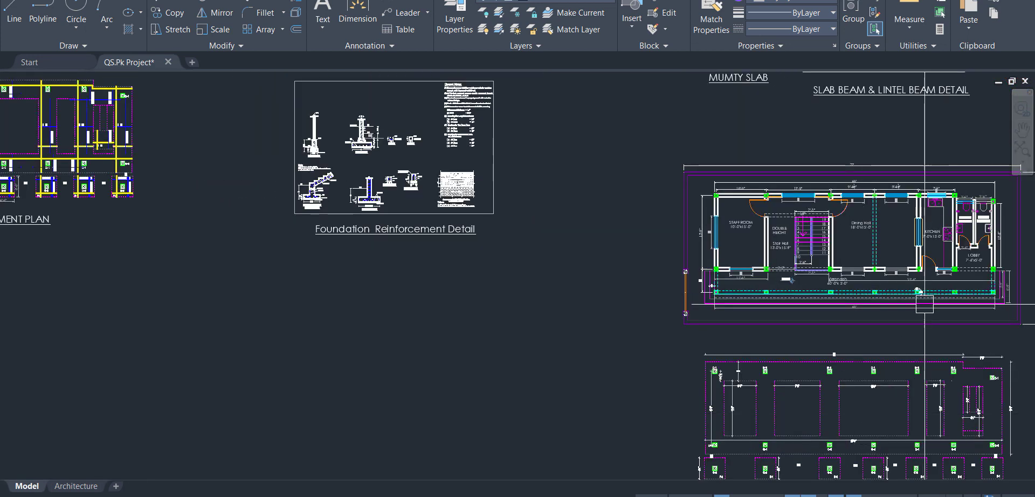
scroll(731, 371, "up", 6)
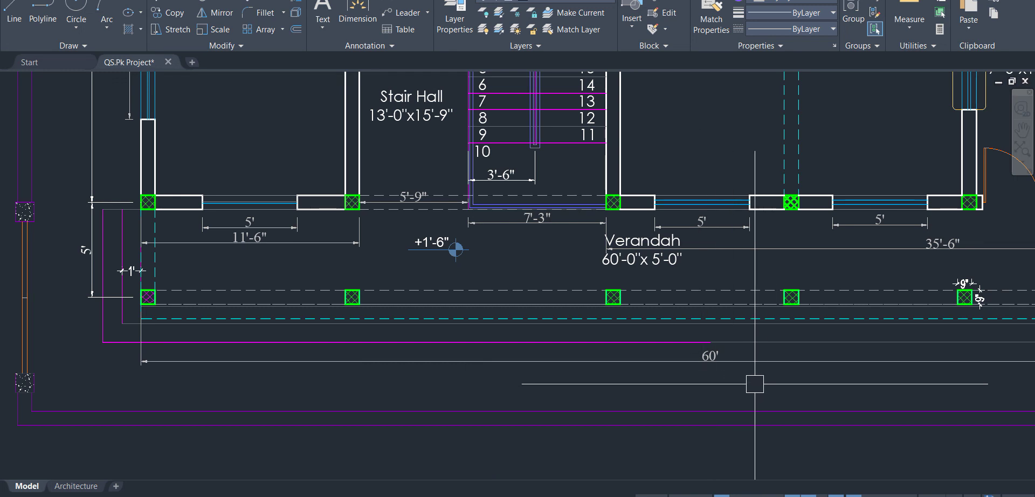
left_click_drag(700, 383, 598, 385)
scroll(787, 389, "down", 2)
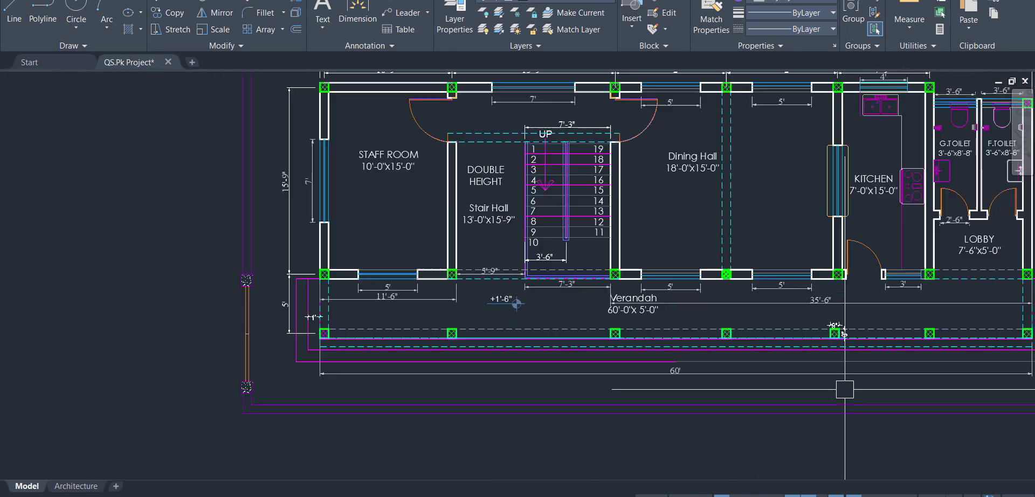
scroll(321, 343, "up", 4)
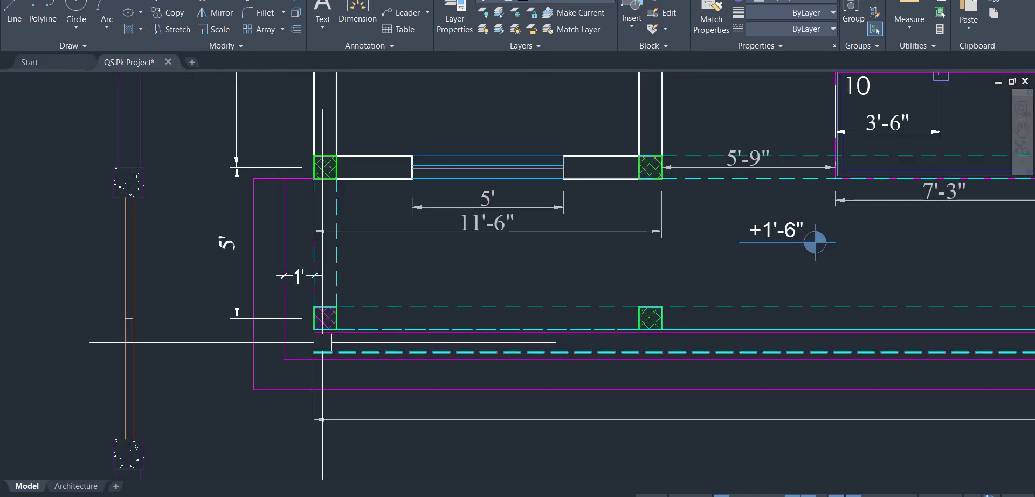
left_click_drag(689, 372, 417, 333)
scroll(417, 333, "down", 2)
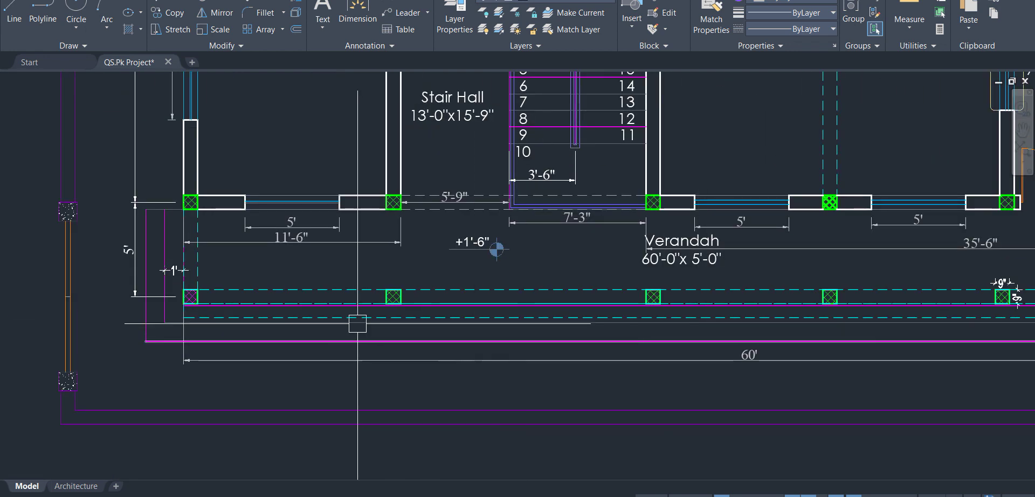
left_click_drag(771, 393, 293, 392)
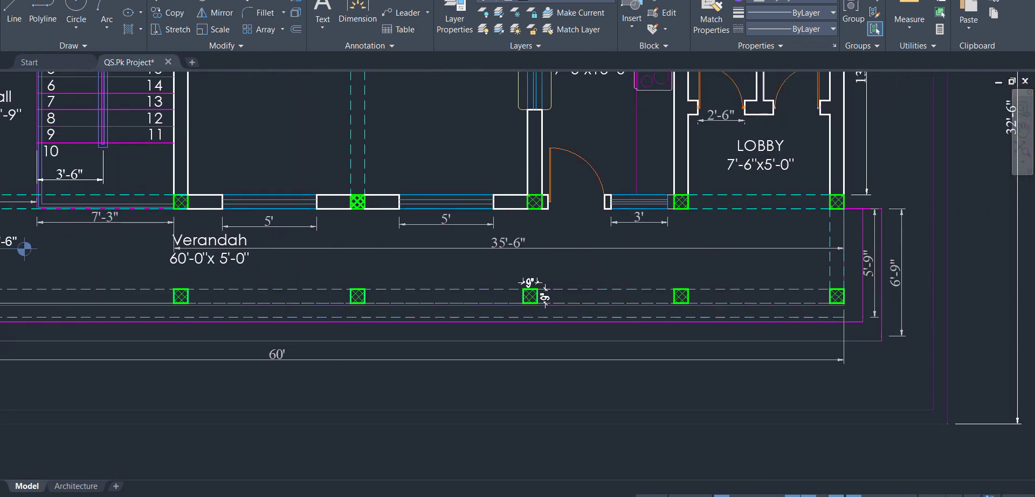
Step: Switch to Excel and inspect the length and breadth of the first entrance step in row 30
key("alt+Tab")
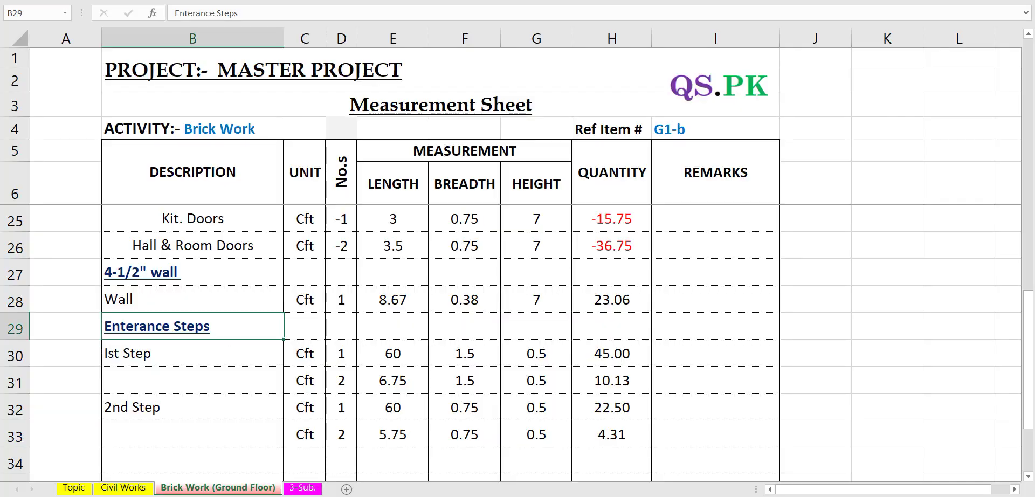
left_click(394, 358)
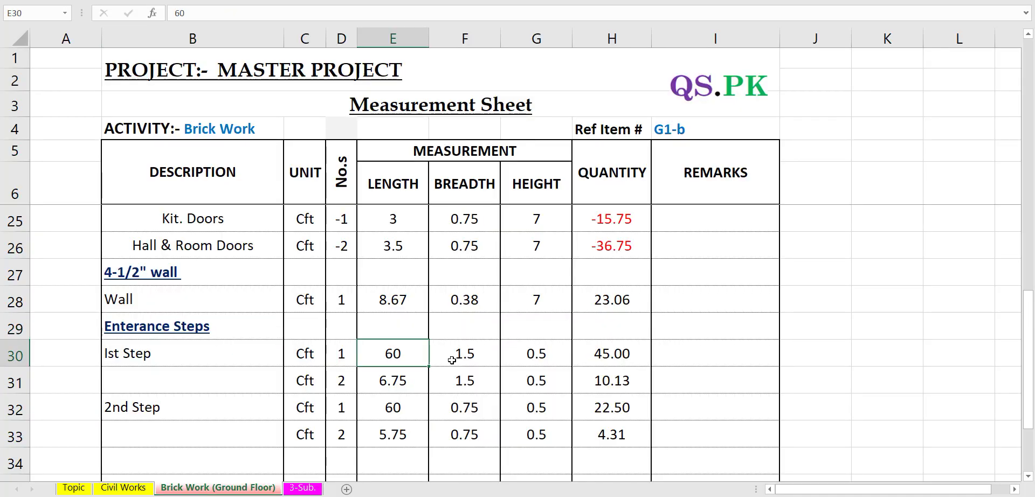
left_click(452, 360)
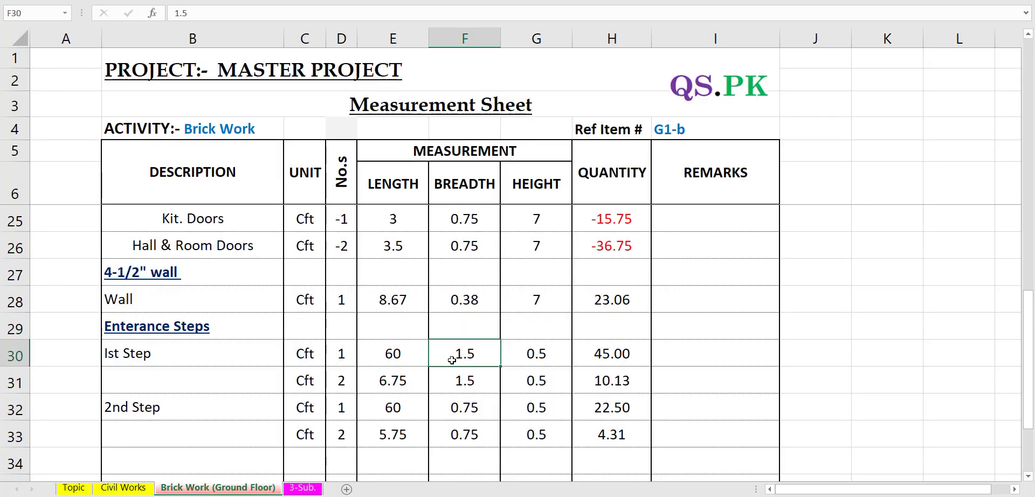
Step: Return to AutoCAD and examine the breadth of the entrance steps beside the verandah column in Section B-B
key("alt+Tab")
scroll(534, 289, "down", 6)
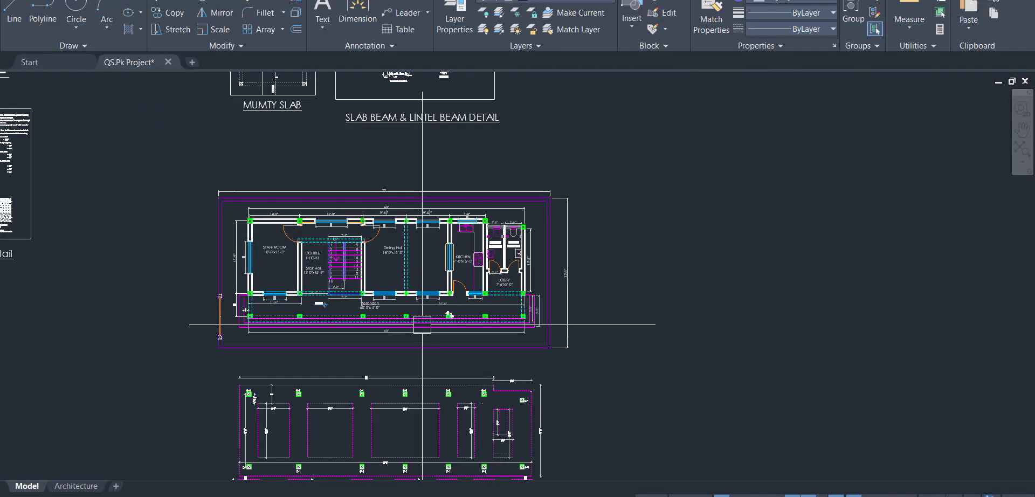
left_click_drag(243, 307, 769, 372)
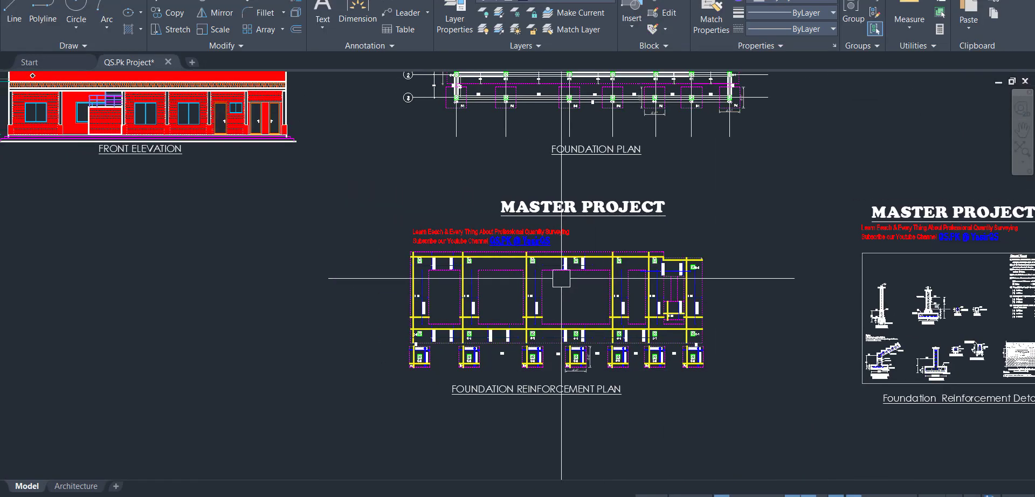
left_click_drag(319, 224, 806, 407)
scroll(377, 324, "up", 10)
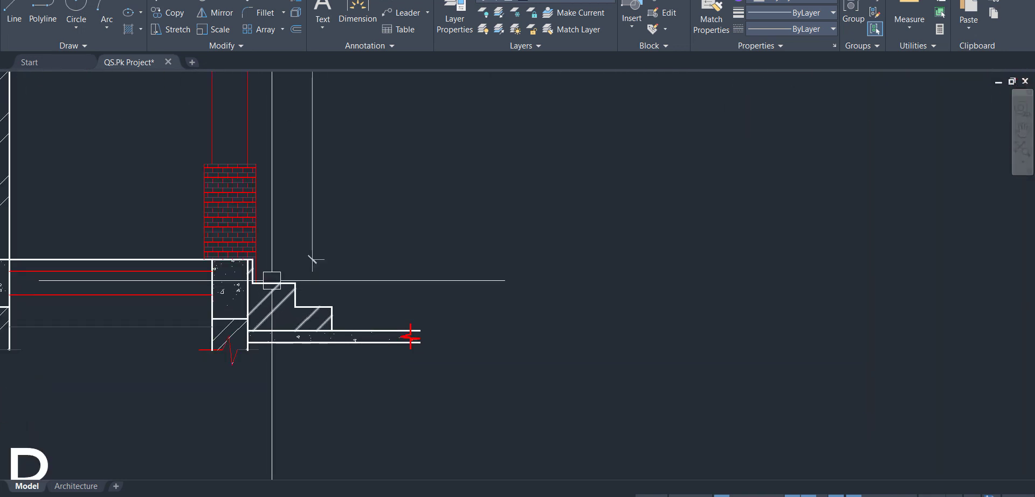
scroll(272, 282, "up", 2)
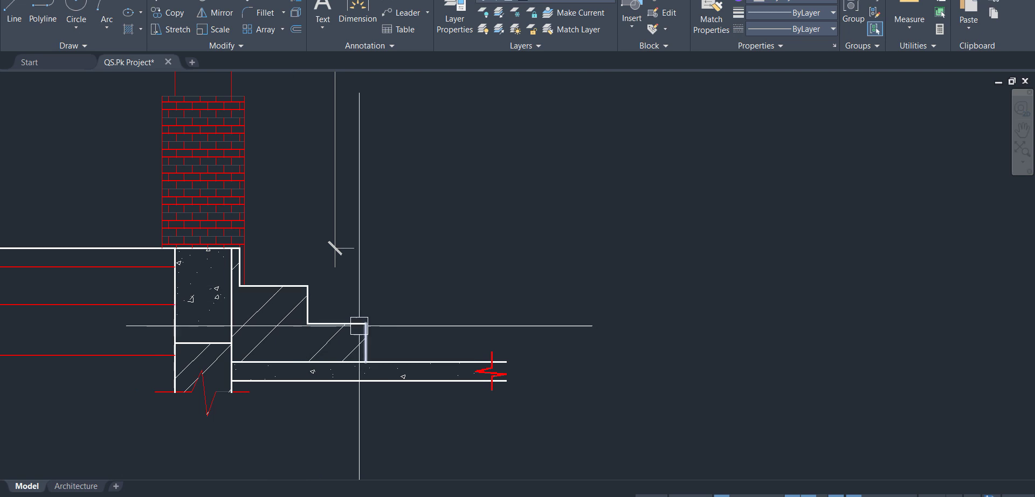
Step: In Excel, inspect the first step's height and number in row 30, and the number and length in row 31
key("alt+Tab")
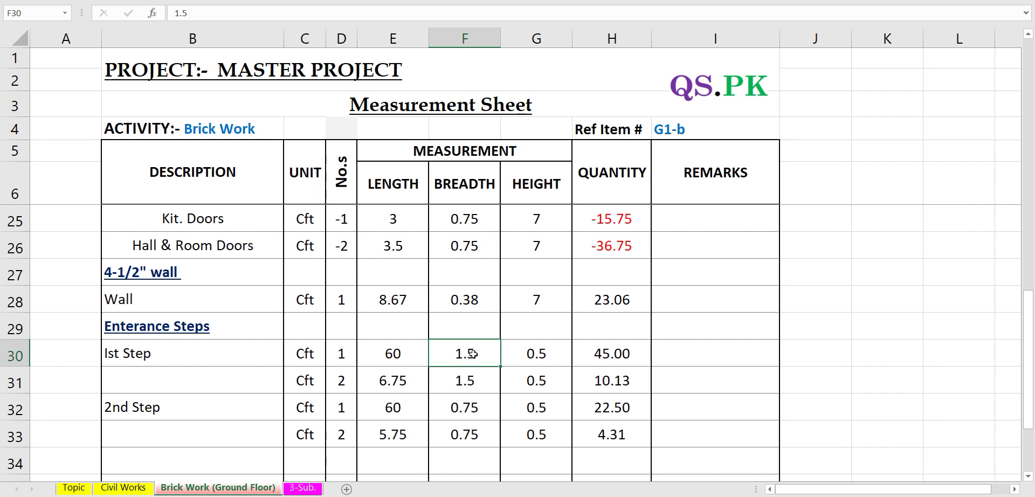
left_click(543, 353)
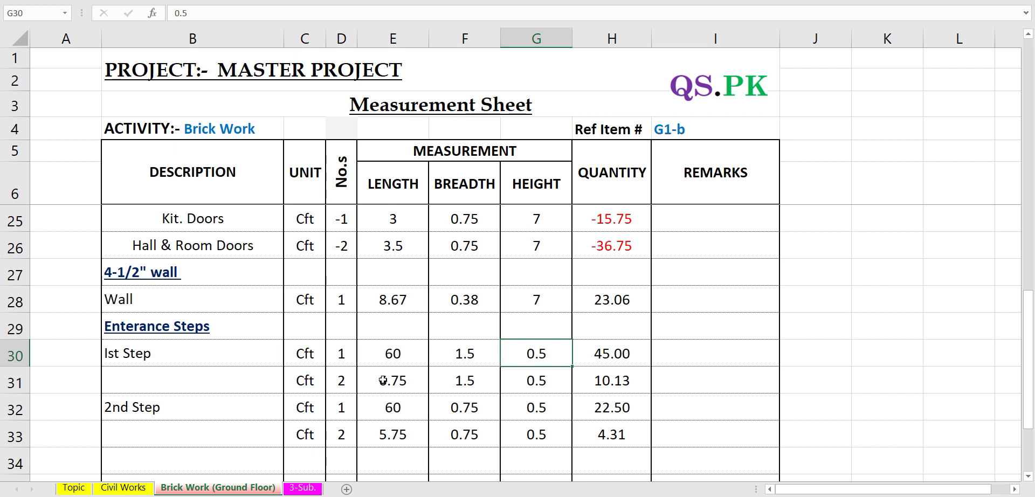
left_click(350, 351)
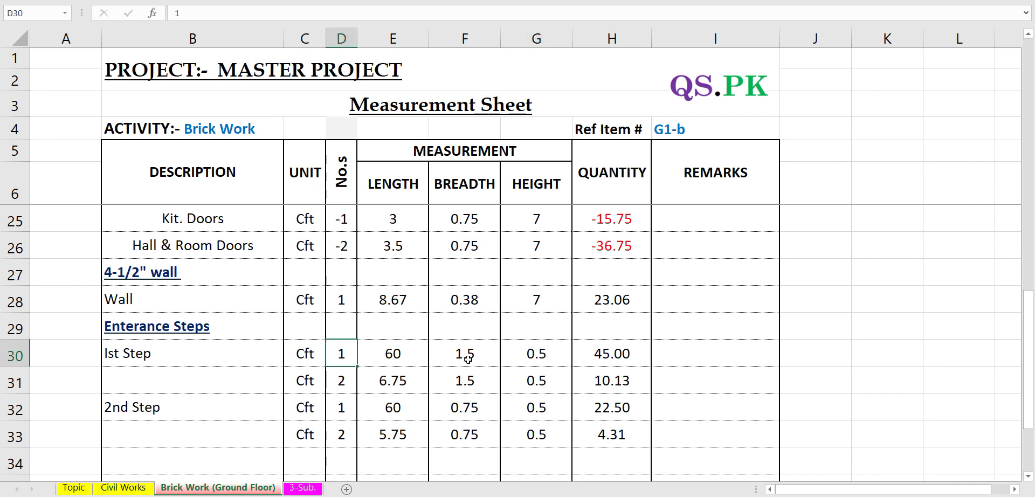
left_click(340, 381)
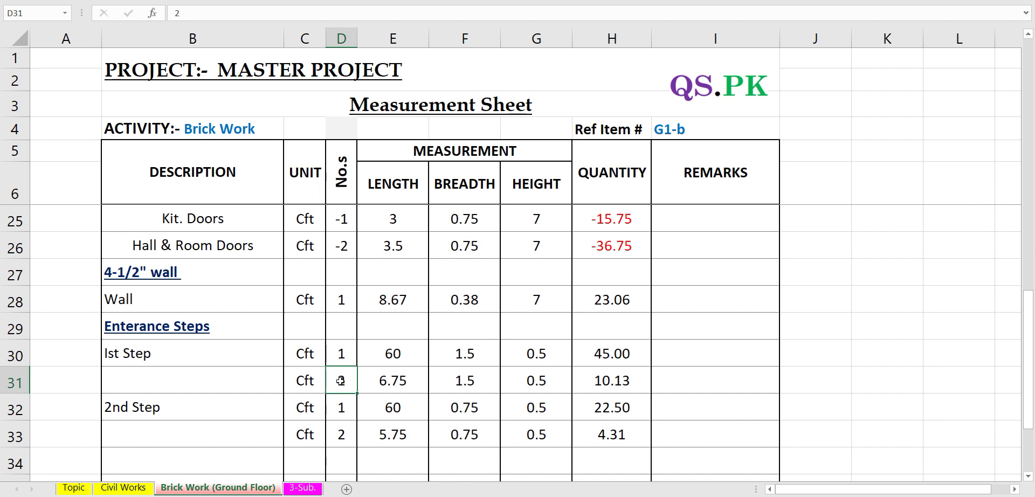
left_click(393, 386)
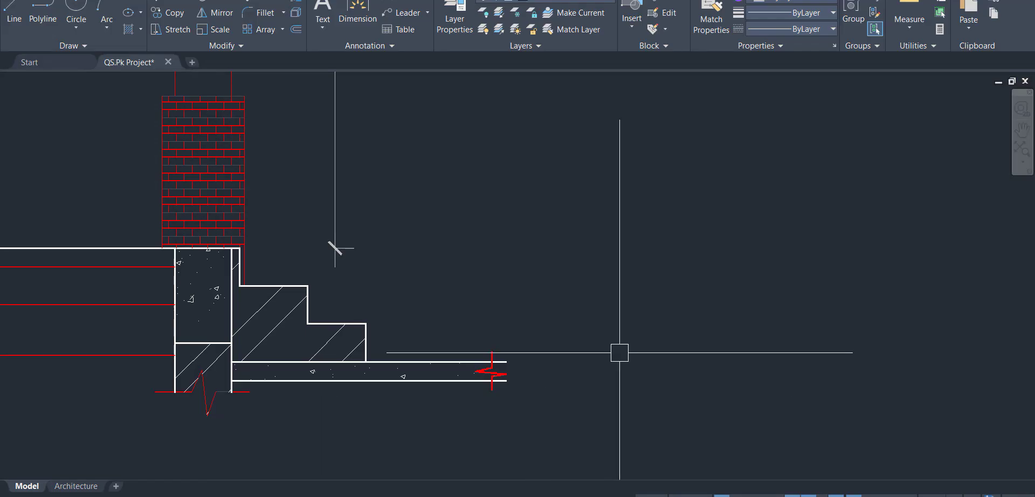
Step: In AutoCAD, examine the side returns of the entrance steps and their length dimensions beside the lobby end of the verandah
scroll(620, 351, "down", 10)
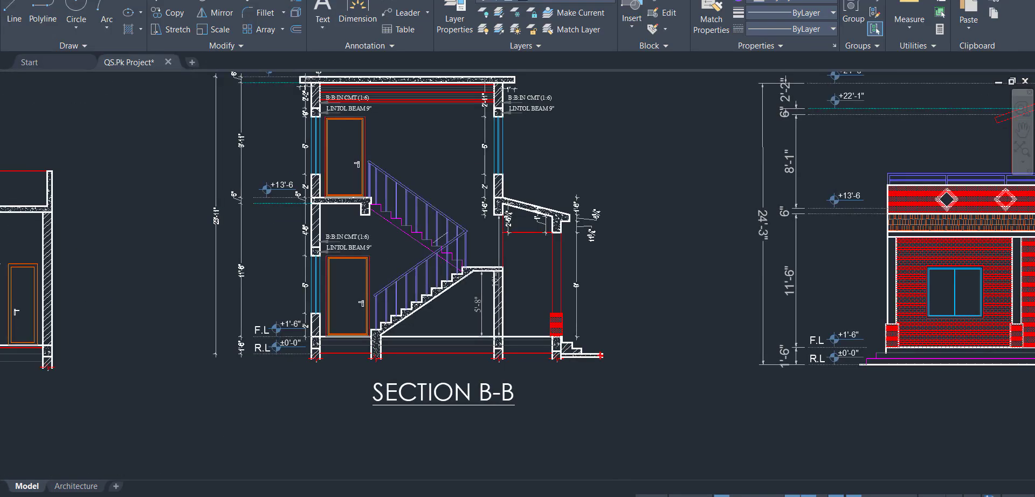
mouse_move(722, 388)
left_mouse_down()
mouse_move(176, 285)
mouse_move(124, 248)
left_mouse_up()
mouse_move(598, 398)
left_mouse_down()
mouse_move(180, 317)
mouse_move(370, 342)
left_mouse_up()
scroll(514, 344, "up", 5)
scroll(515, 343, "up", 8)
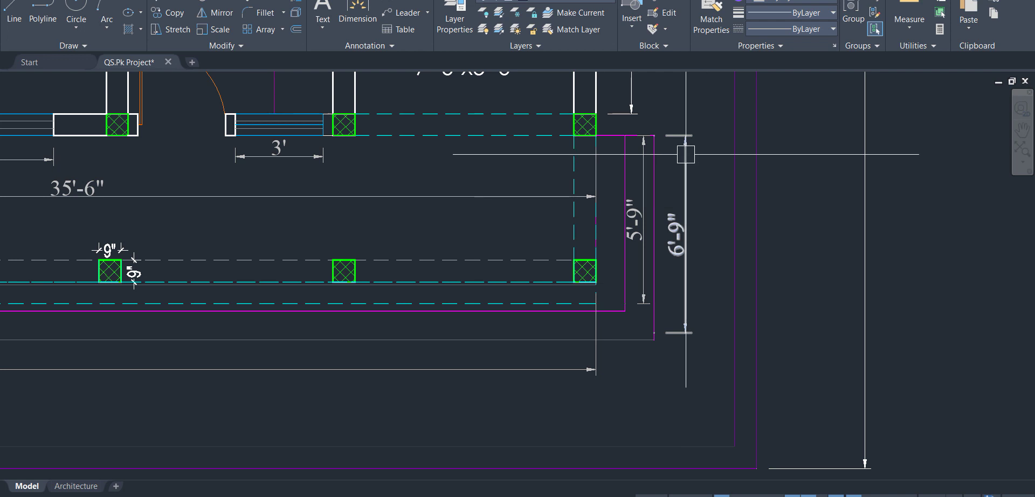
scroll(672, 341, "up", 4)
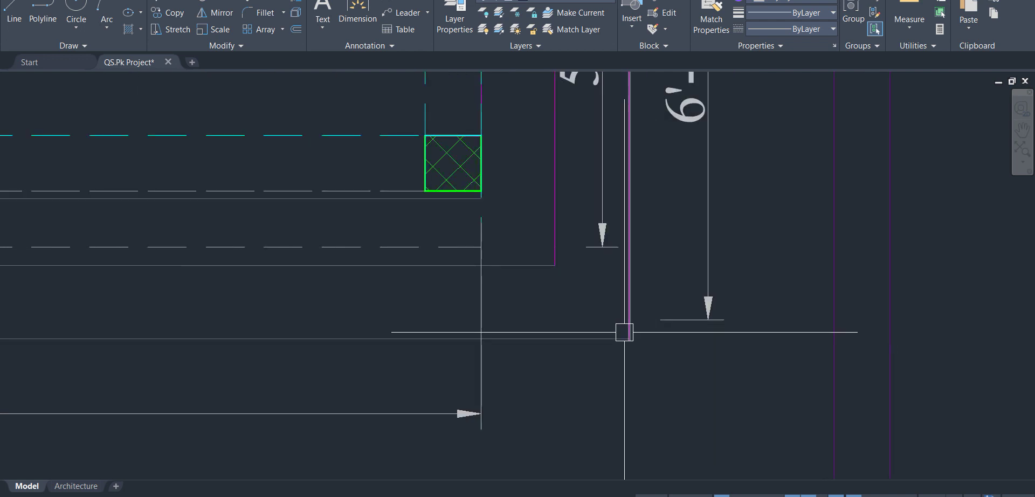
left_click_drag(417, 304, 559, 339)
scroll(559, 339, "down", 2)
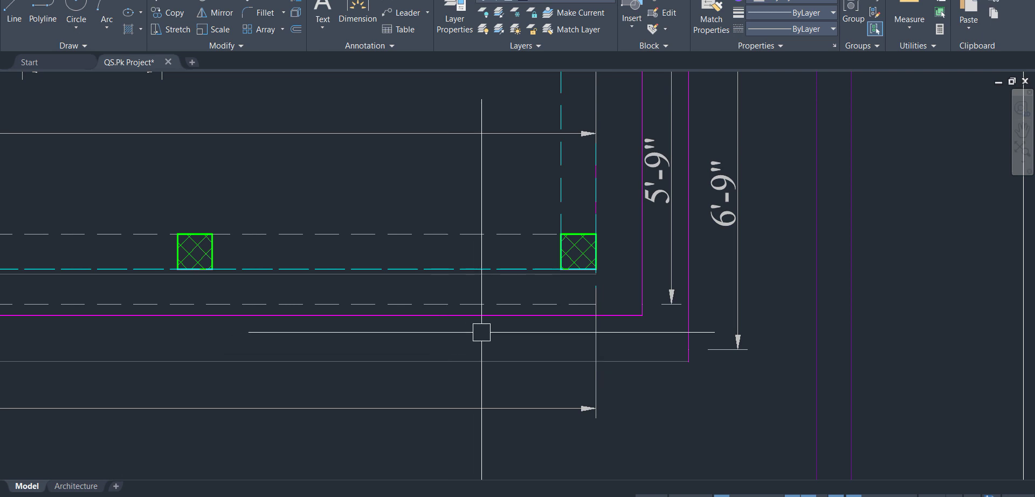
left_click_drag(745, 296, 718, 333)
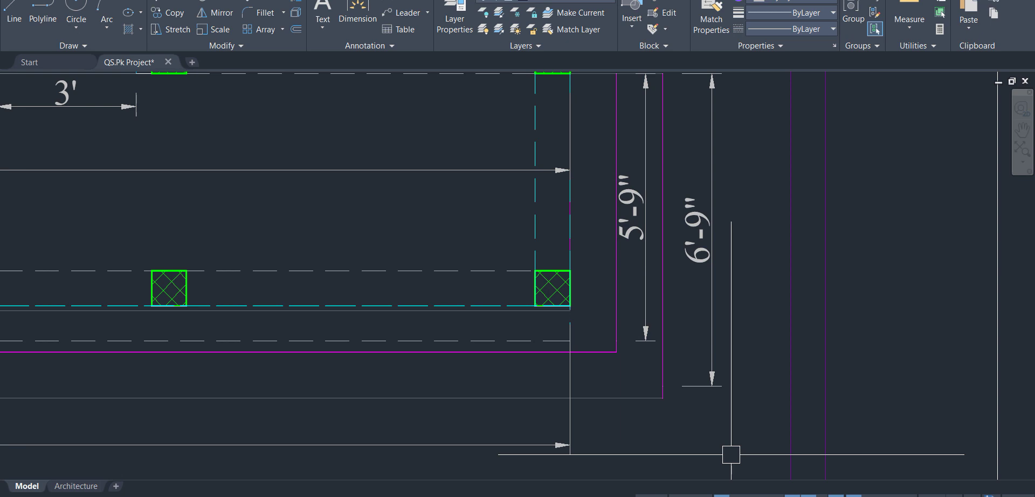
scroll(731, 442, "down", 2)
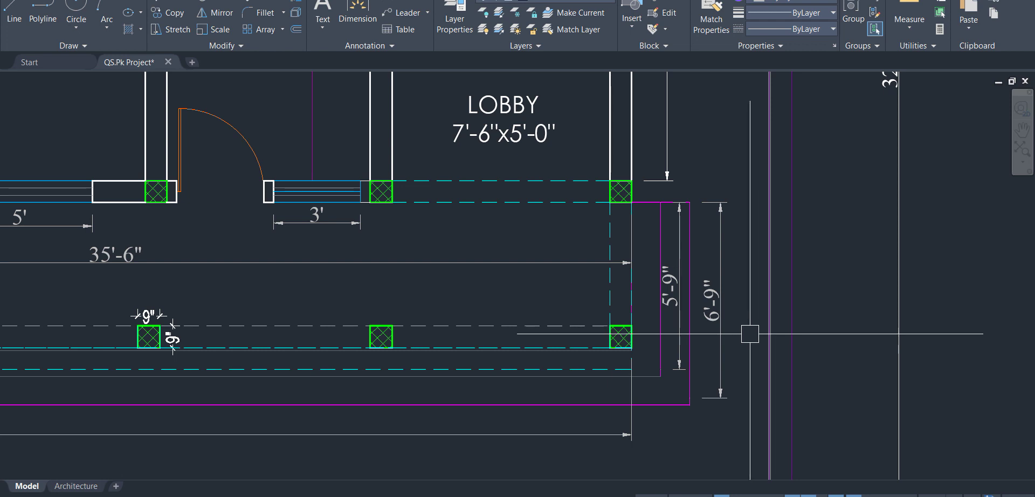
scroll(712, 408, "up", 2)
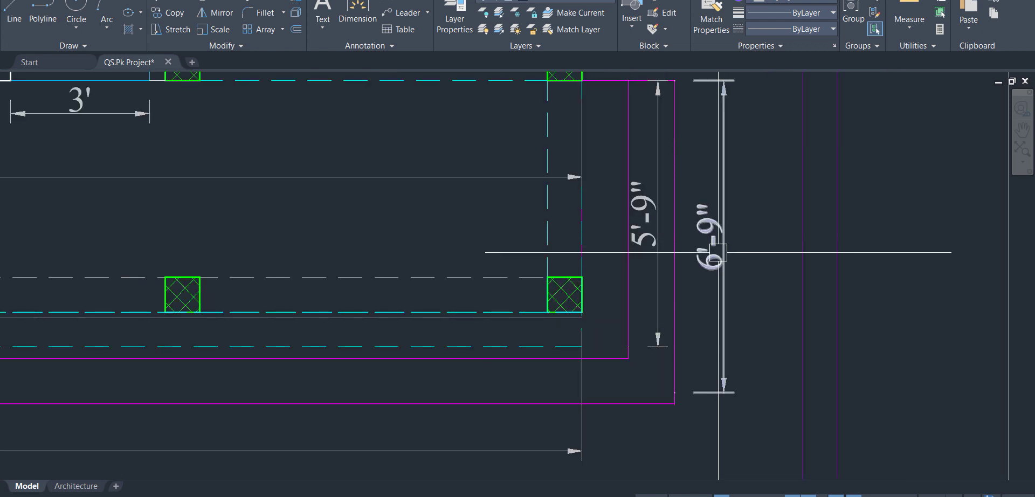
scroll(605, 369, "down", 3)
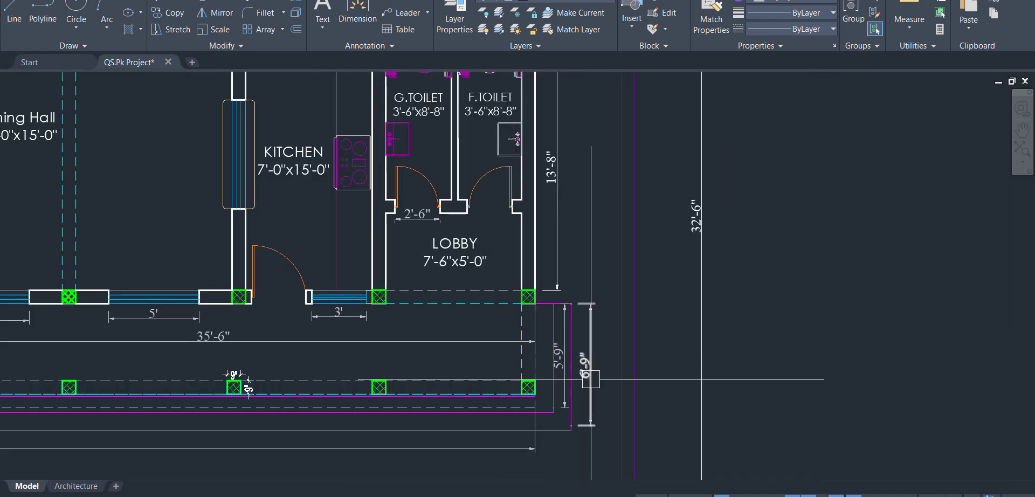
mouse_move(411, 370)
left_mouse_down()
mouse_move(769, 381)
mouse_move(1032, 372)
mouse_move(878, 347)
mouse_move(738, 340)
left_mouse_up()
Step: In Excel, inspect the number, breadth, height and quantity formula of the first step's side returns in row 31 without changing them
key("alt+Tab")
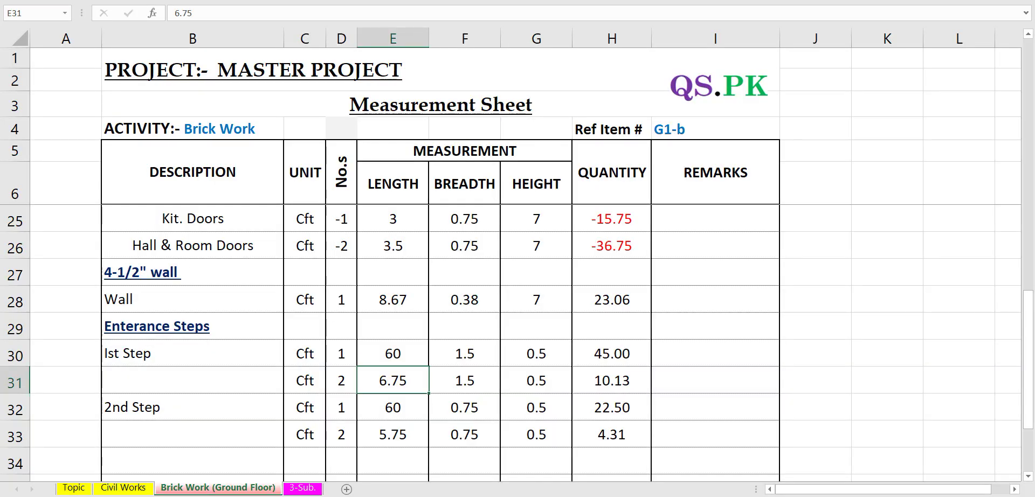
left_click(349, 378)
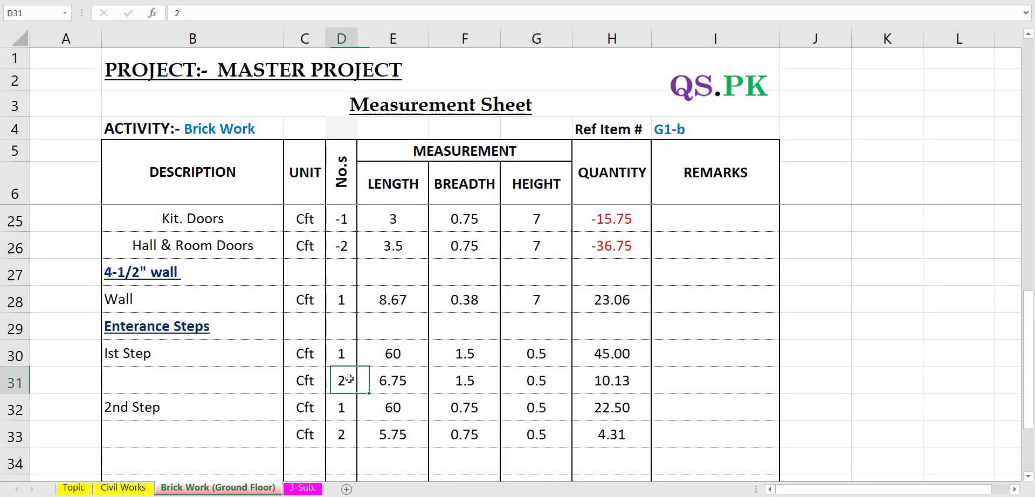
left_click(484, 382)
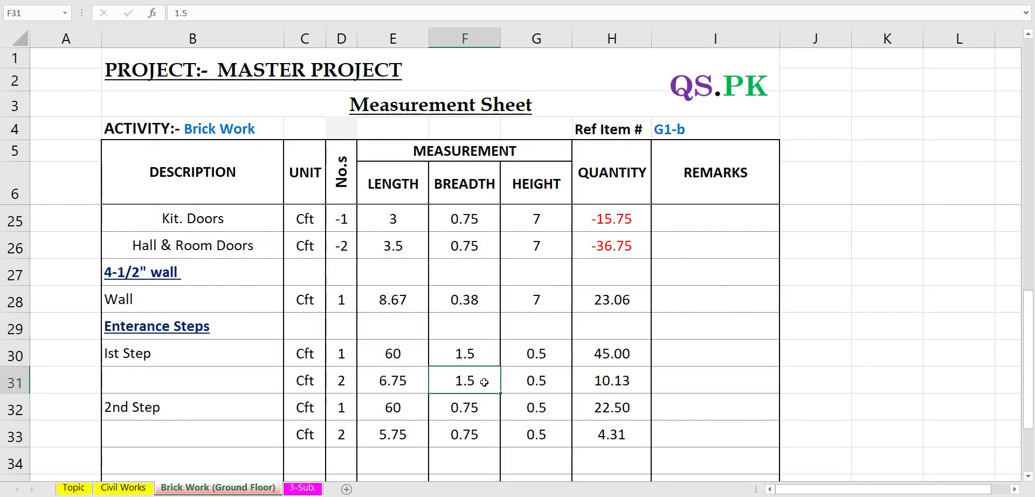
left_click(525, 385)
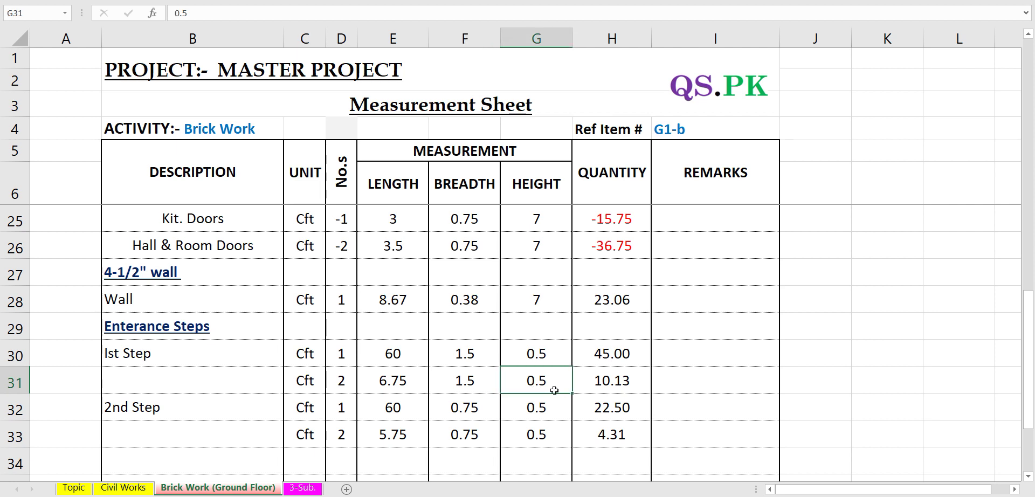
double_click(592, 384)
key("Return")
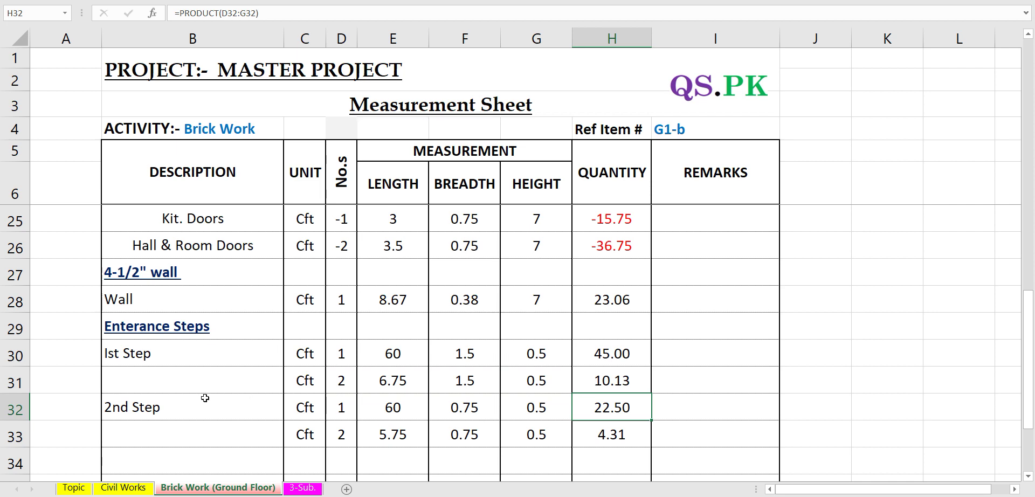
Step: Check the 2nd step's length in row 32, then switch to AutoCAD and examine the step lines along the verandah front
scroll(205, 398, "down", 1)
left_click(384, 326)
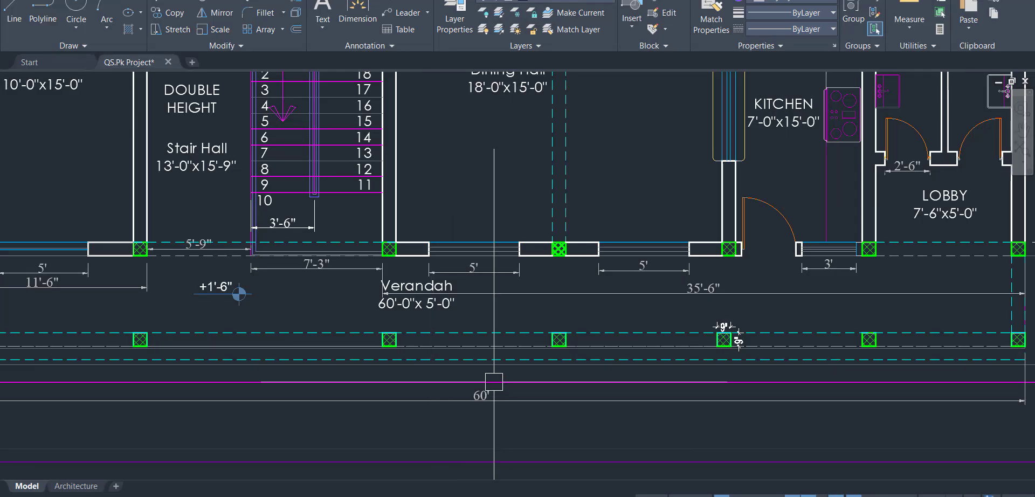
scroll(489, 394, "down", 5)
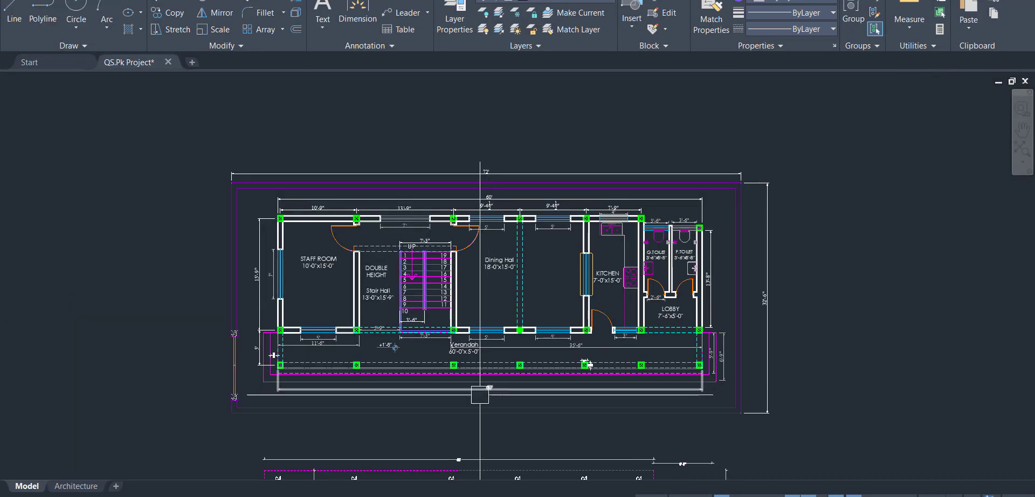
scroll(489, 394, "up", 5)
left_click(503, 339)
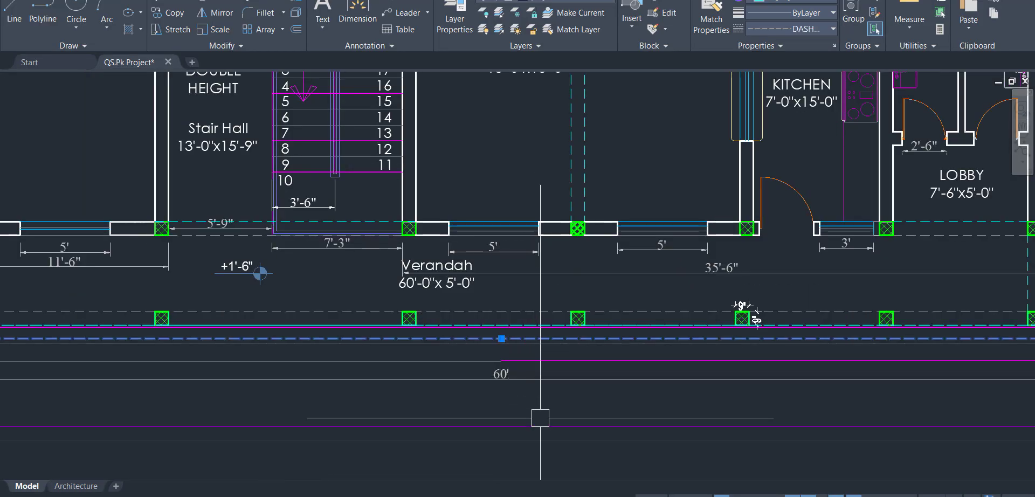
scroll(520, 345, "up", 5)
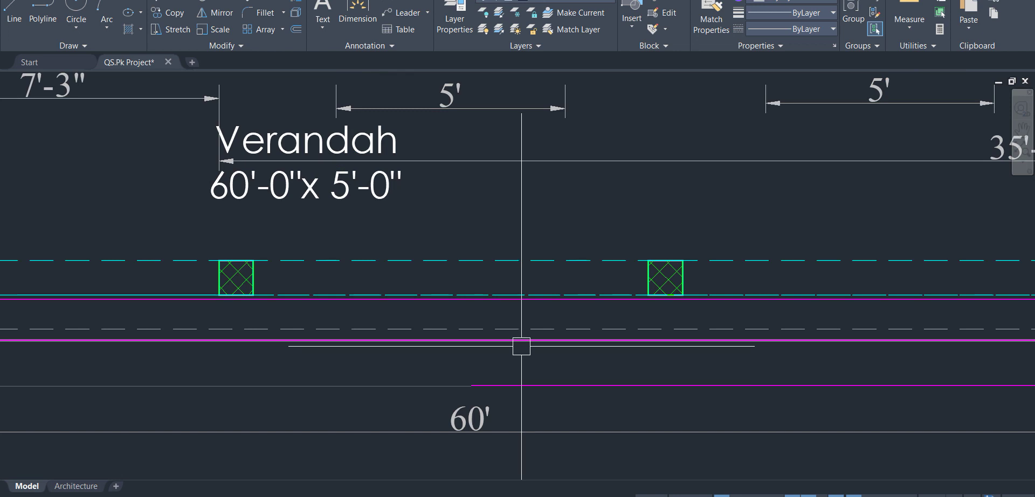
scroll(534, 419, "down", 5)
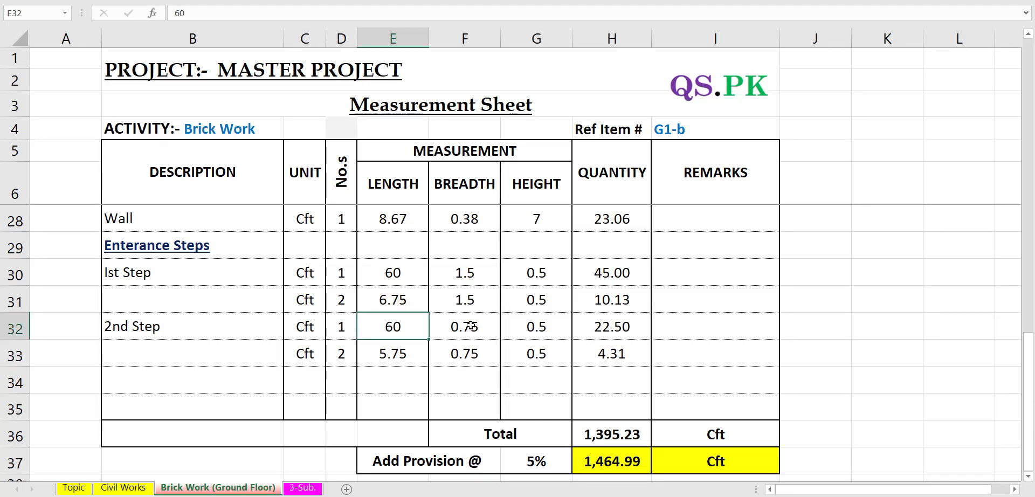
Step: In Excel, inspect the 2nd step's breadth and height in row 32 and the number of side returns in row 33
left_click(470, 325)
left_click(537, 326)
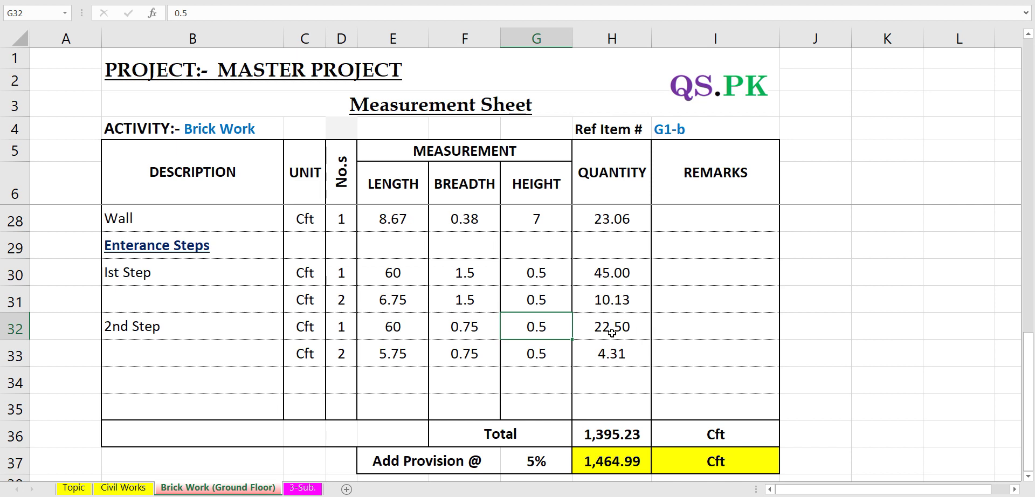
left_click(333, 355)
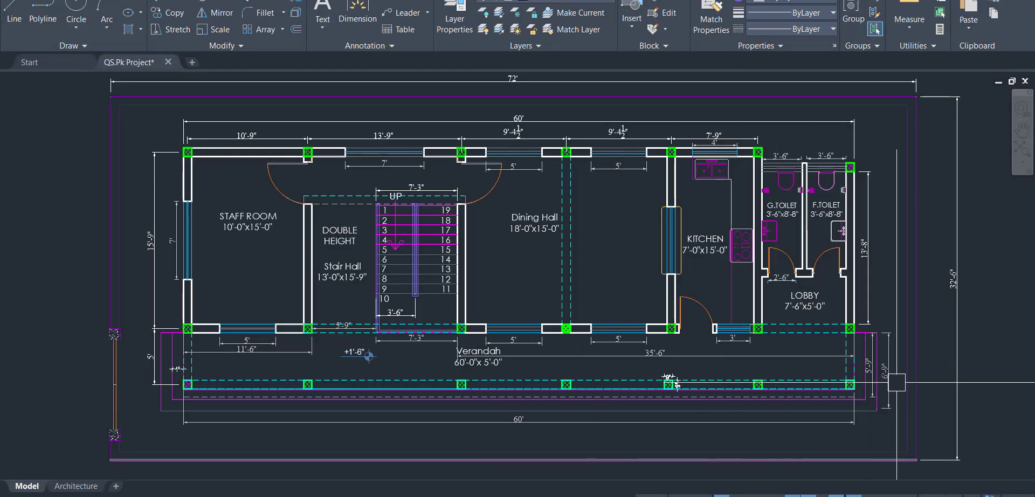
Step: In AutoCAD, examine the second step's side return and its length dimension beside the lobby end of the verandah, and return to Excel
scroll(868, 388, "up", 4)
scroll(834, 418, "up", 2)
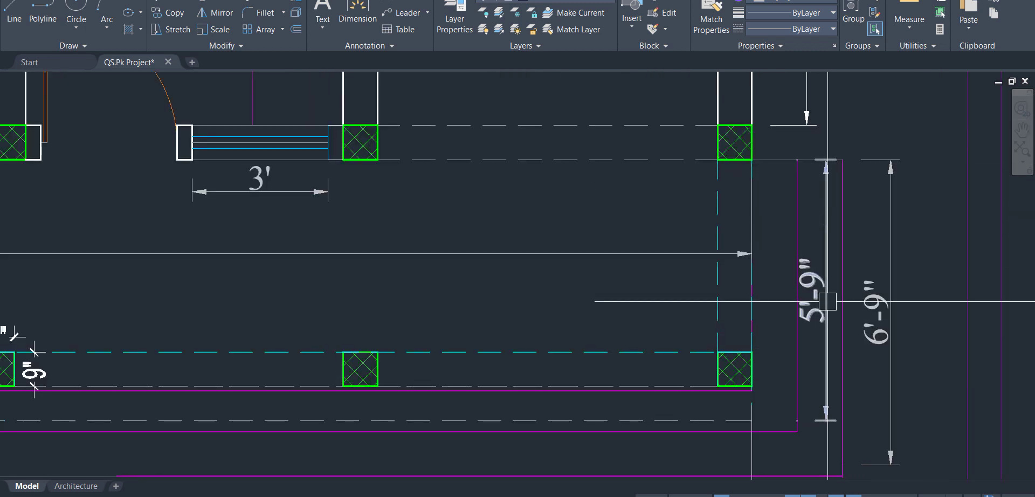
scroll(827, 302, "down", 2)
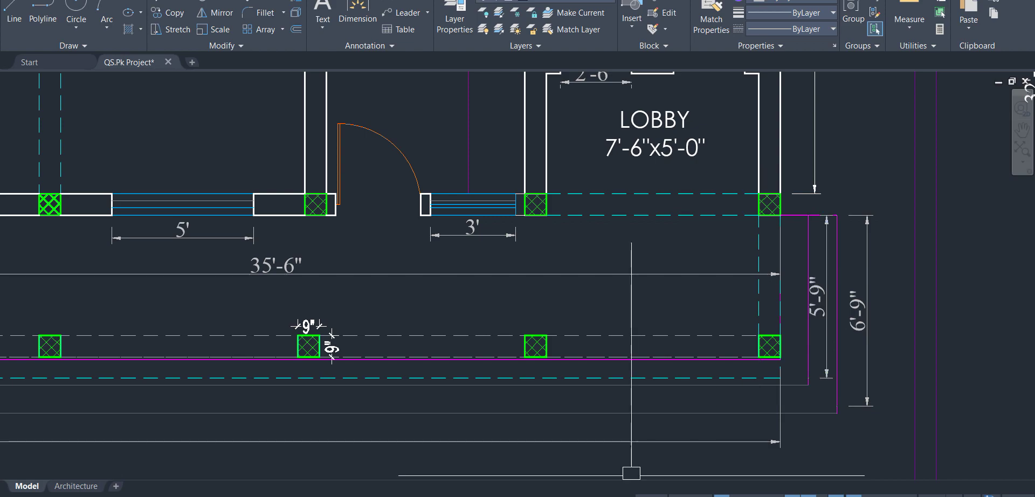
key("alt+Tab")
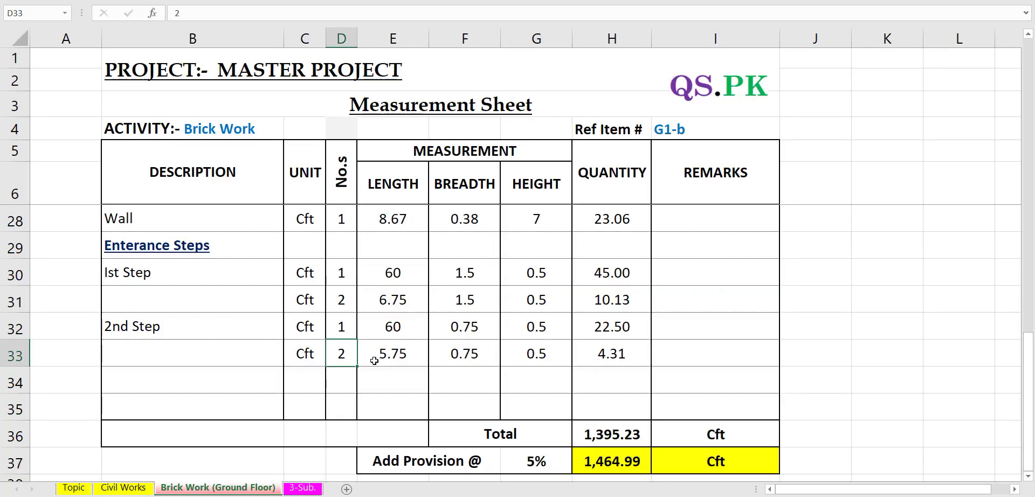
Step: Inspect the breadth, height and quantity formula of the 2nd step's side returns in row 33 without changing them
left_click(474, 357)
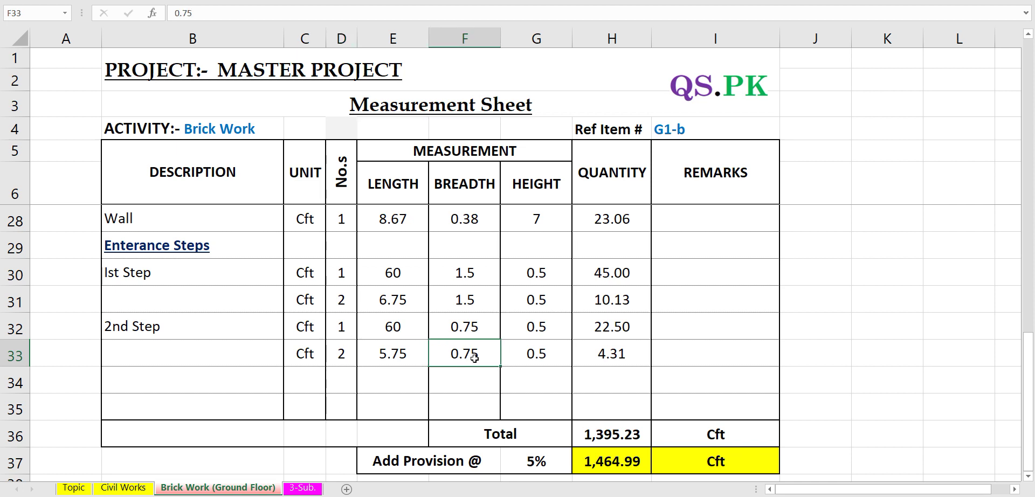
left_click(536, 354)
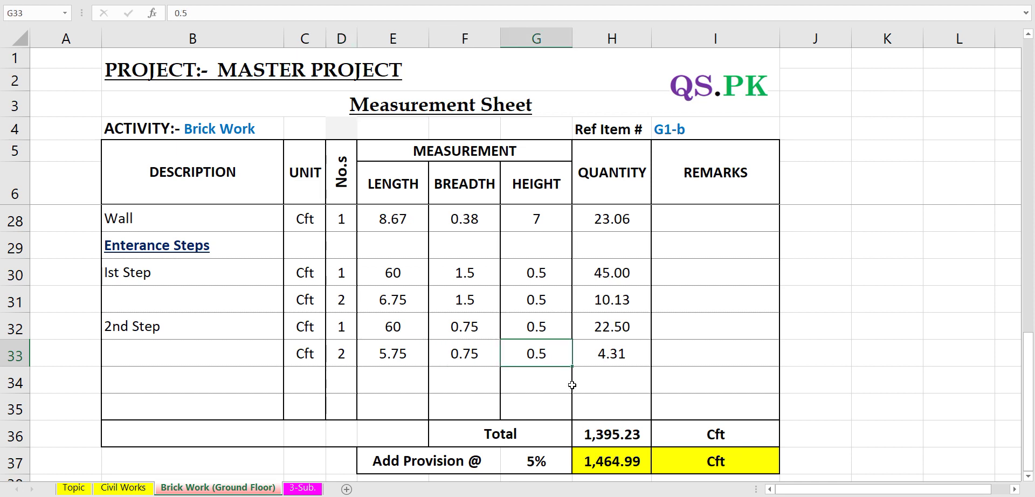
double_click(611, 358)
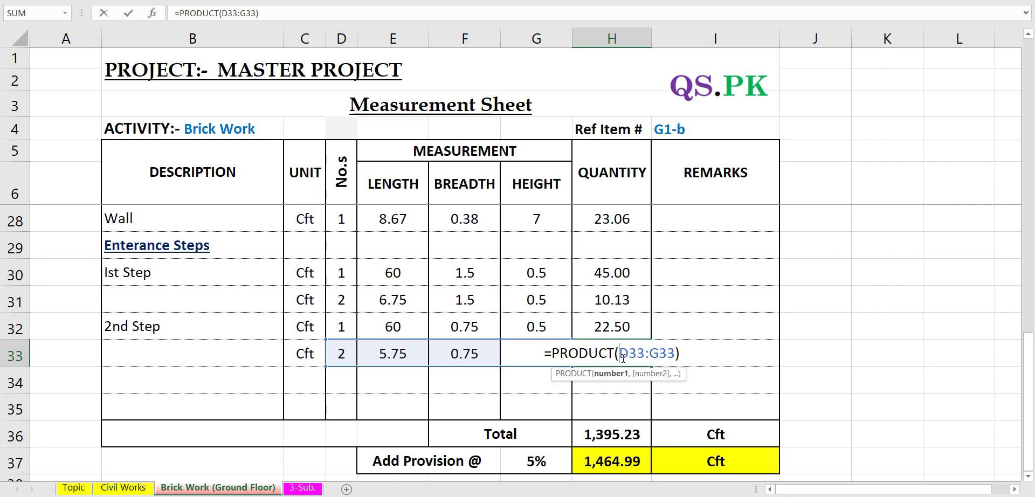
key("Return")
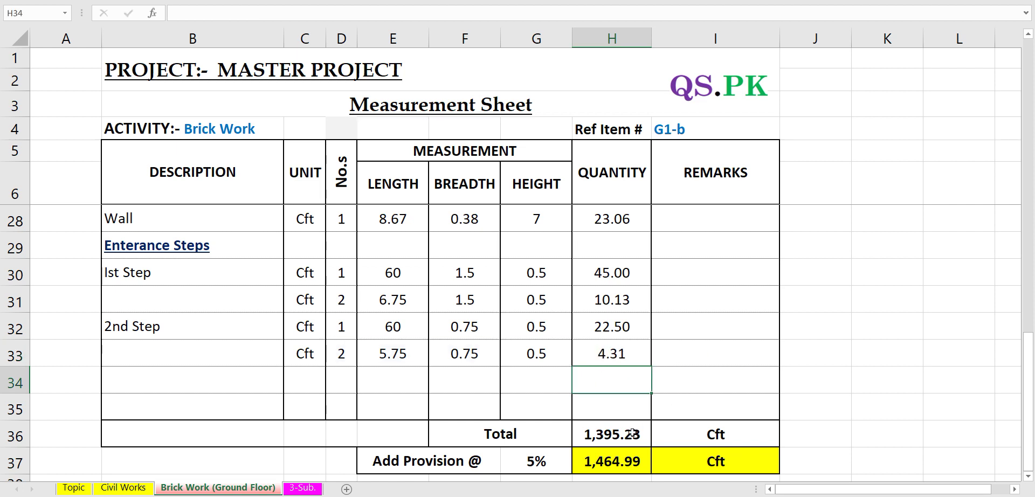
Step: Review the Total formula in H36 and the 5% provision formula in H37 without changing them
double_click(627, 435)
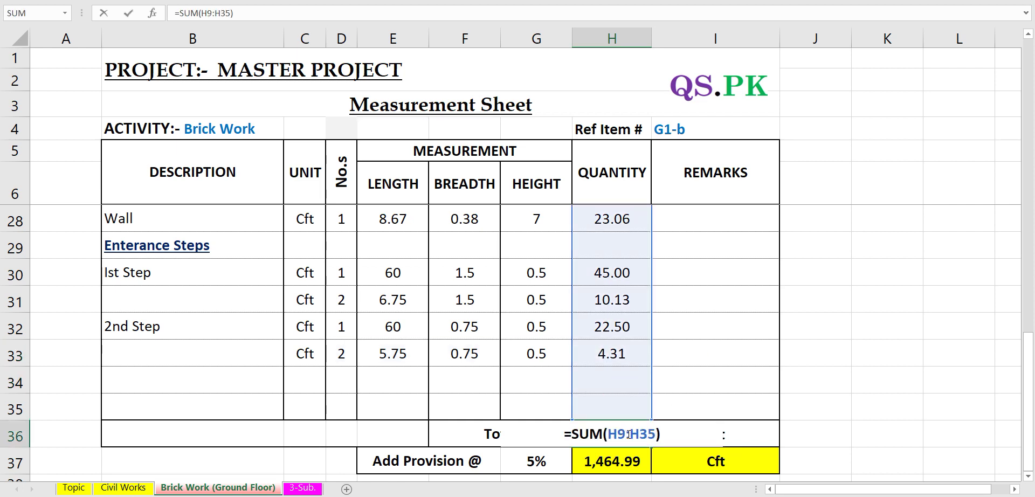
scroll(627, 434, "up", 7)
key("Return")
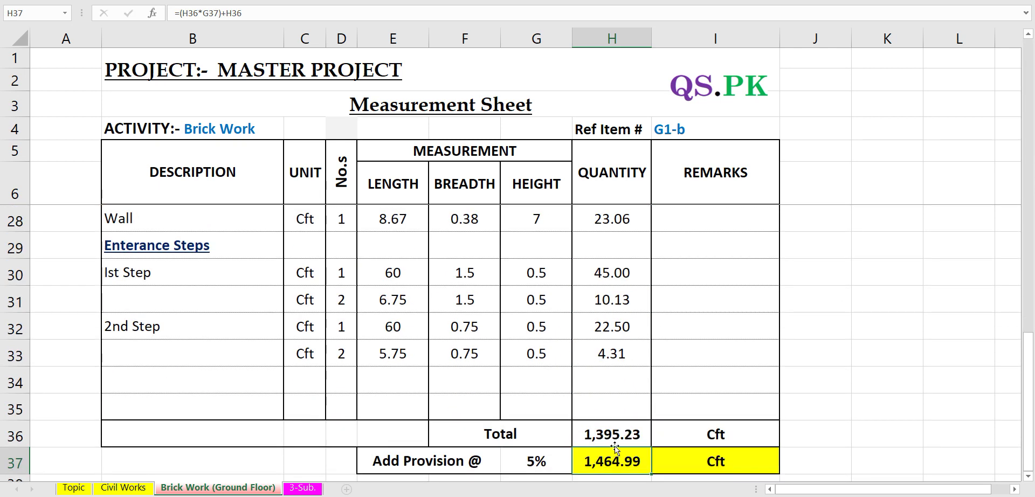
double_click(593, 461)
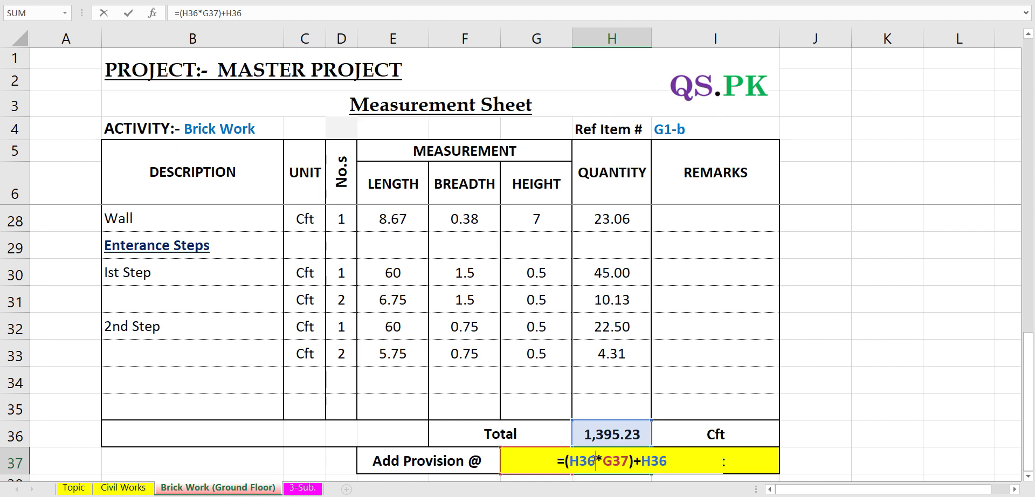
key("Return")
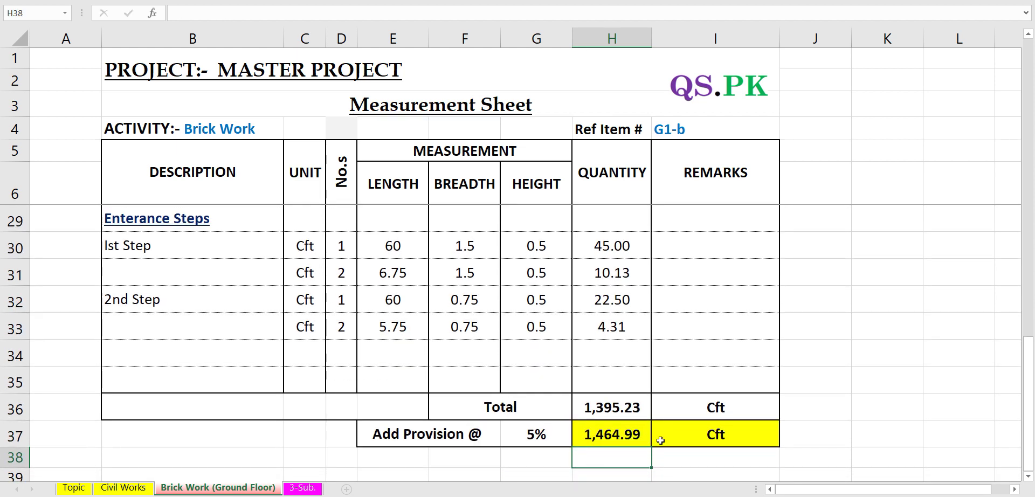
Step: In the Civil Works bill of quantity, link the In Ground Floor brick masonry quantity in E47 to H37 of the Brick Work (Ground Floor) sheet
left_click(123, 487)
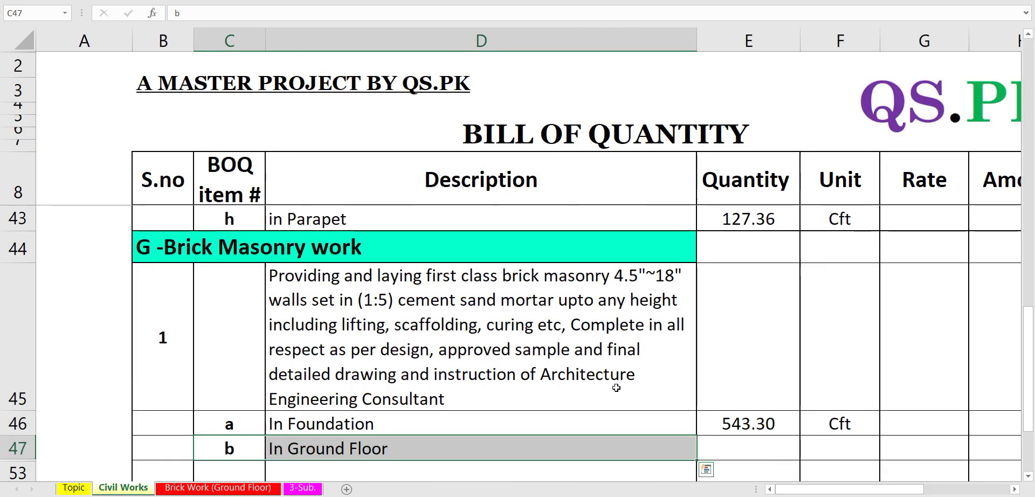
left_click(744, 444)
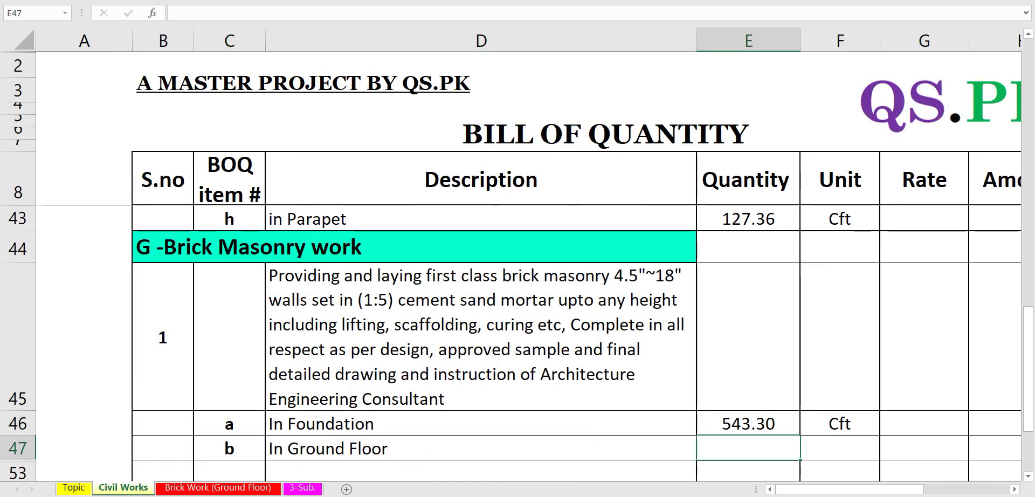
type("=")
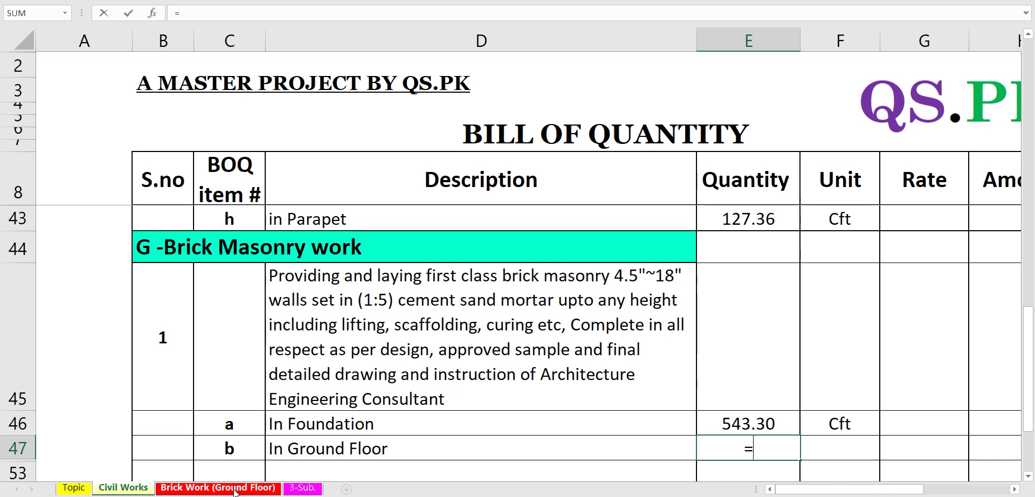
left_click(218, 487)
left_click(633, 440)
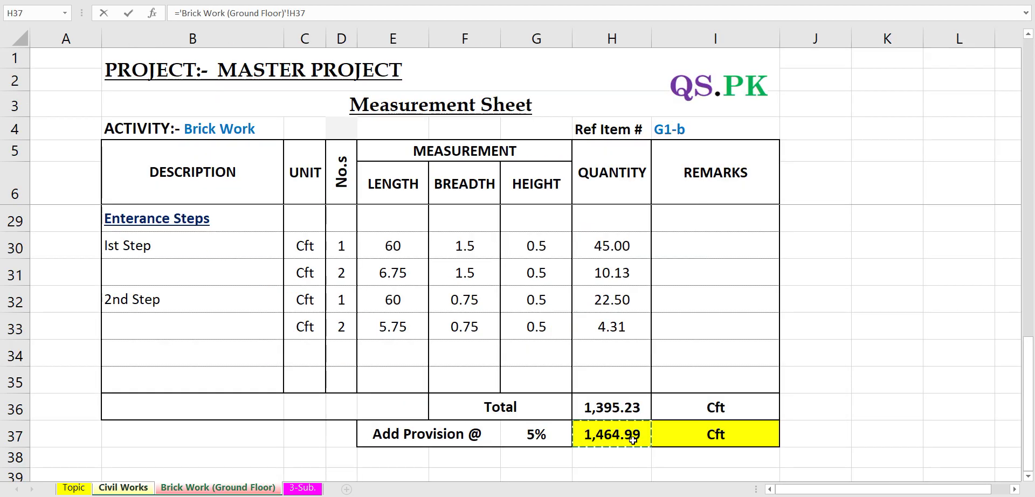
key("Return")
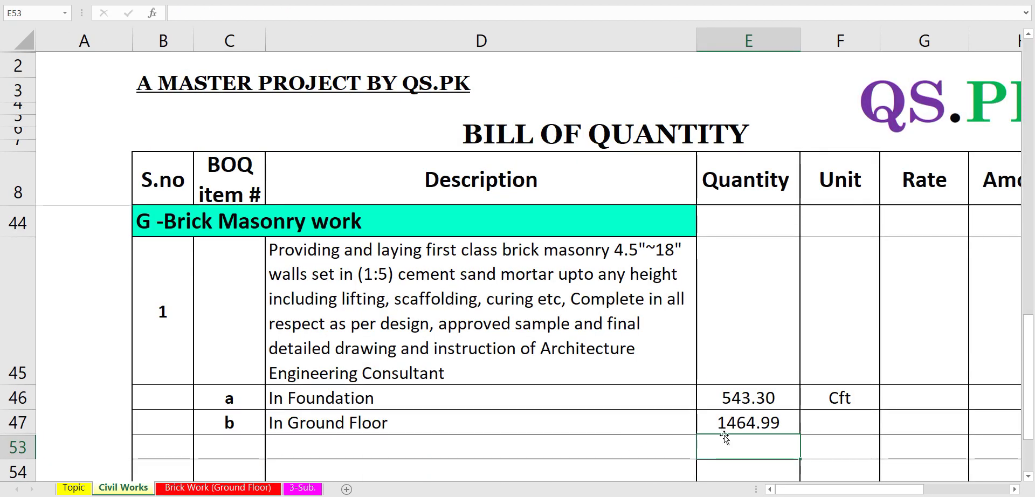
Step: Enter Cft as the unit of the In Ground Floor item, and display the 3-Sub. sheet
left_click(829, 422)
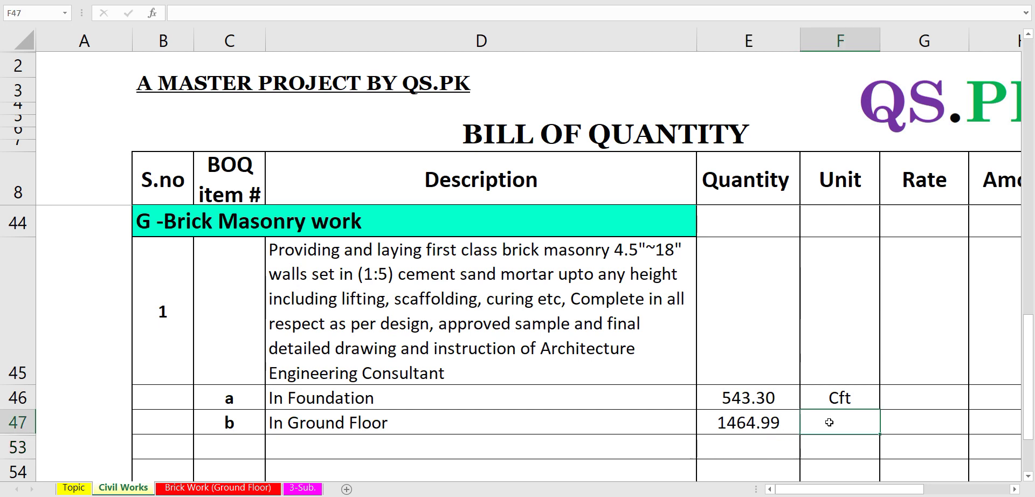
type("Cft")
scroll(665, 357, "down", 2)
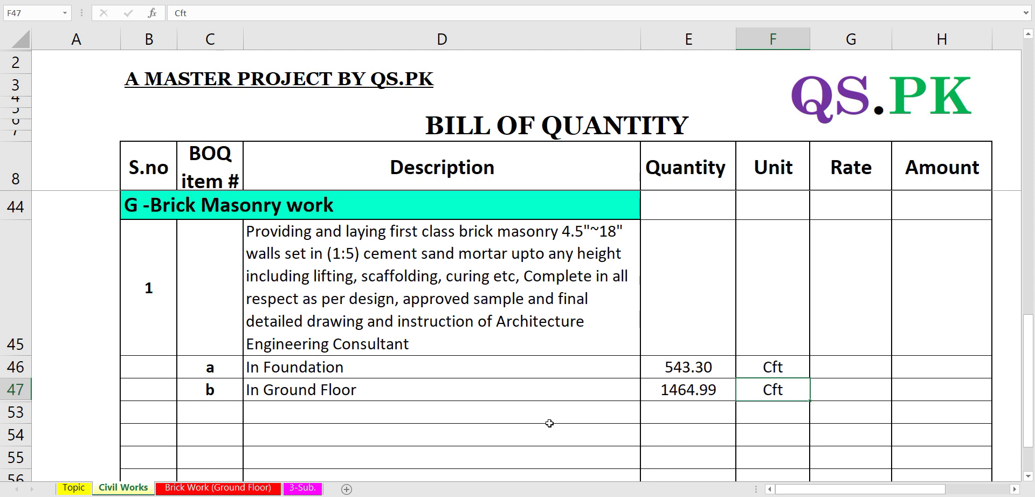
left_click(304, 488)
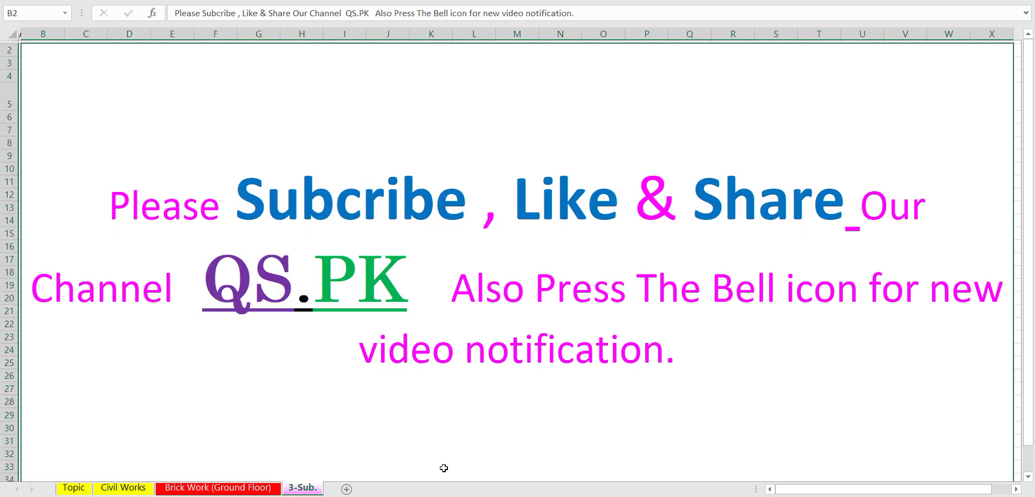